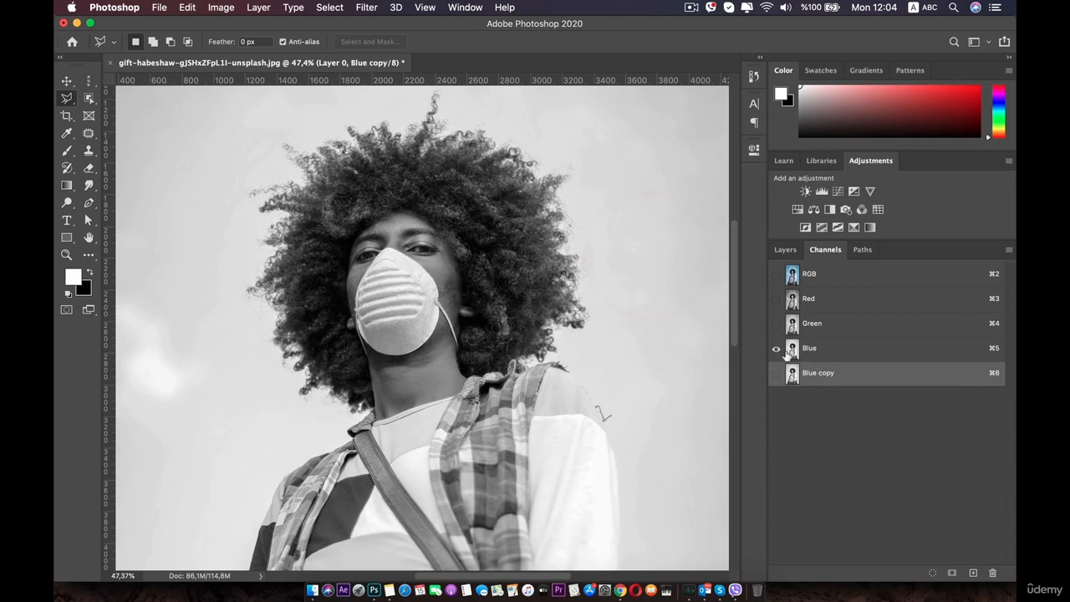
Display only the Blue copy channel and apply Levels to it with input values 34, 0,47 and 225.
{"action": "left_click", "coordinate": [775, 372]}
{"action": "left_click", "coordinate": [776, 348]}
{"action": "left_click", "coordinate": [227, 9]}
{"action": "mouse_move", "coordinate": [284, 43]}
{"action": "left_click", "coordinate": [416, 58]}
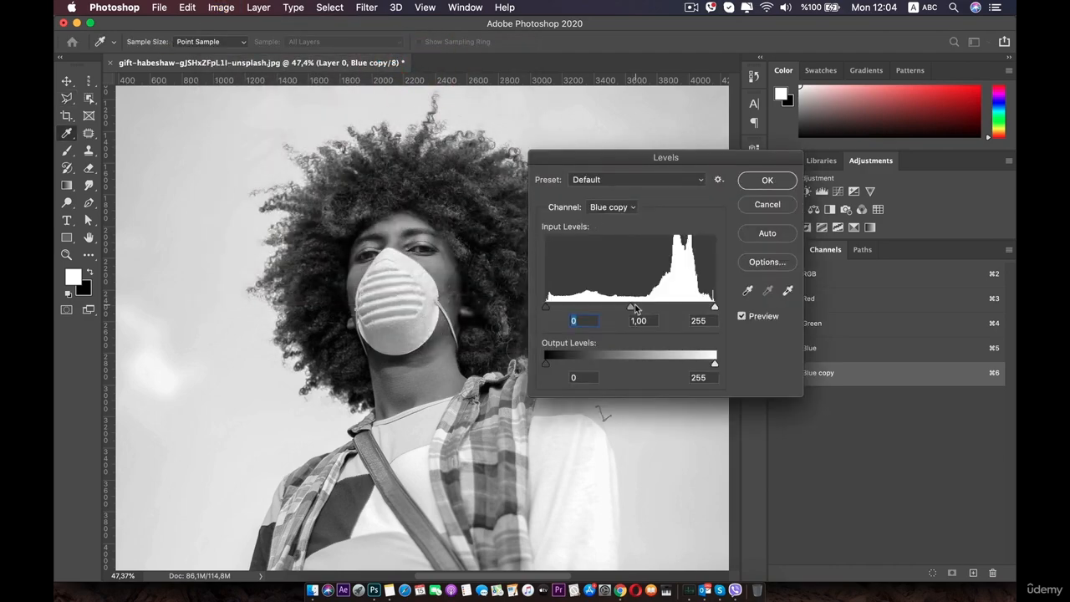
{"action": "left_click_drag", "start_coordinate": [638, 309], "coordinate": [668, 306]}
{"action": "left_click_drag", "start_coordinate": [545, 306], "coordinate": [569, 309]}
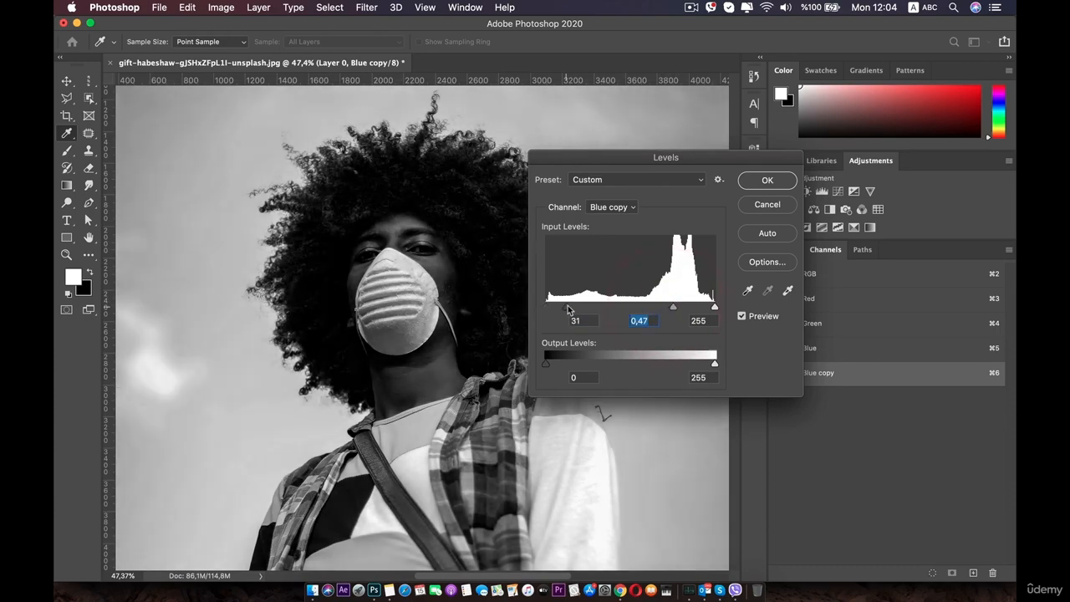
{"action": "left_click_drag", "start_coordinate": [712, 307], "coordinate": [704, 311]}
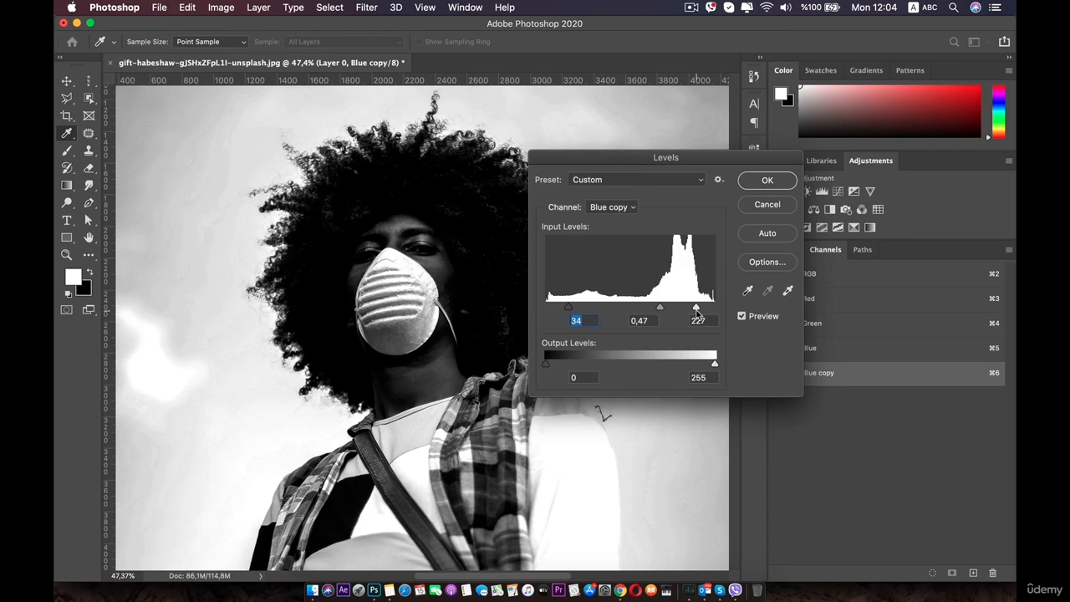
{"action": "left_click_drag", "start_coordinate": [695, 310], "coordinate": [694, 309]}
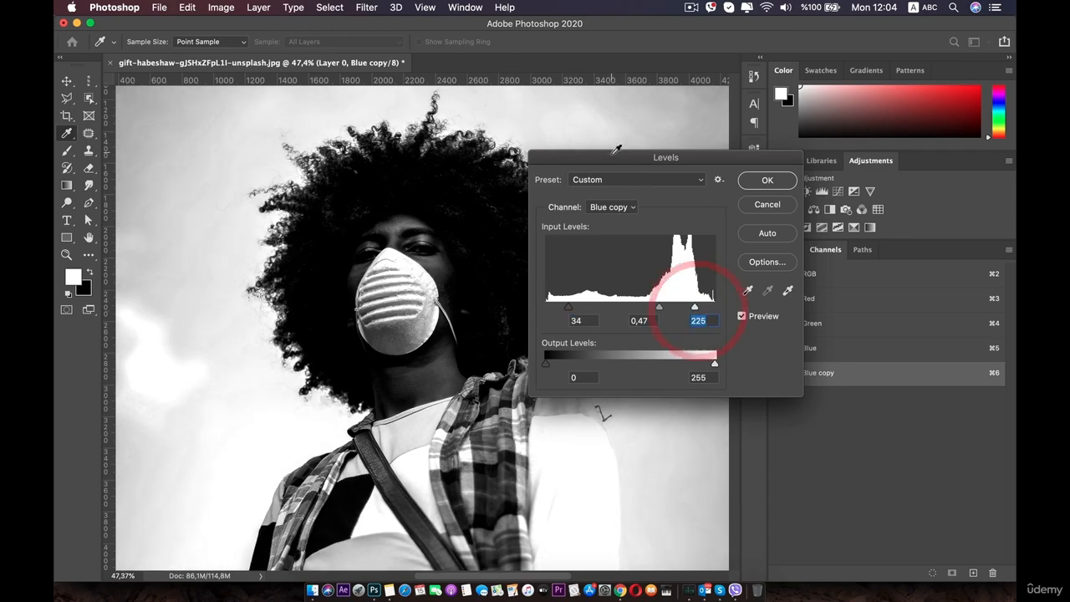
{"action": "left_click_drag", "start_coordinate": [699, 164], "coordinate": [852, 93]}
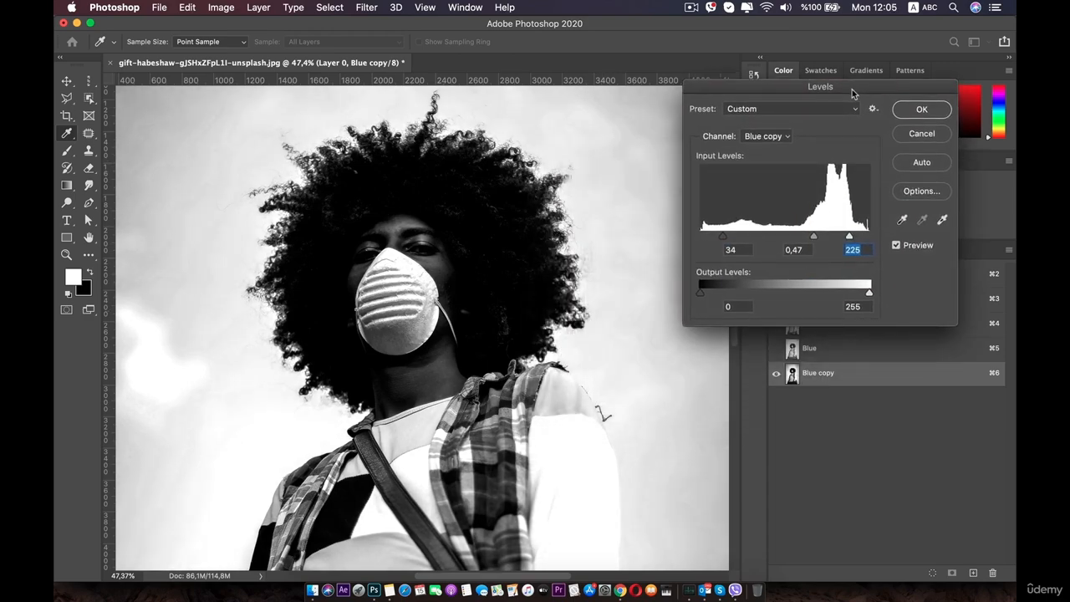
{"action": "left_click", "coordinate": [920, 110]}
Select the person with the Object Selection tool by framing the figure with a rectangle.
{"action": "key", "text": "l"}
{"action": "key", "text": "super+minus"}
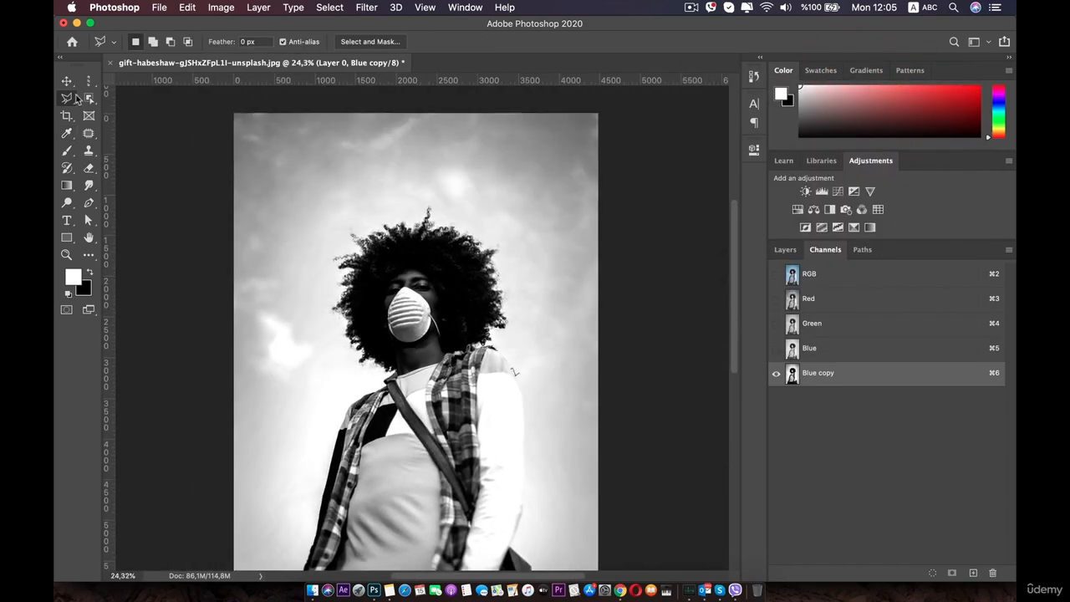
{"action": "left_click", "coordinate": [87, 97]}
{"action": "key", "text": "super+minus"}
{"action": "left_click_drag", "start_coordinate": [267, 162], "coordinate": [608, 543]}
Trace the outer edge of the shoulder missing from the selection, using the Polygonal Lasso in add mode.
{"action": "key", "text": "super+plus"}
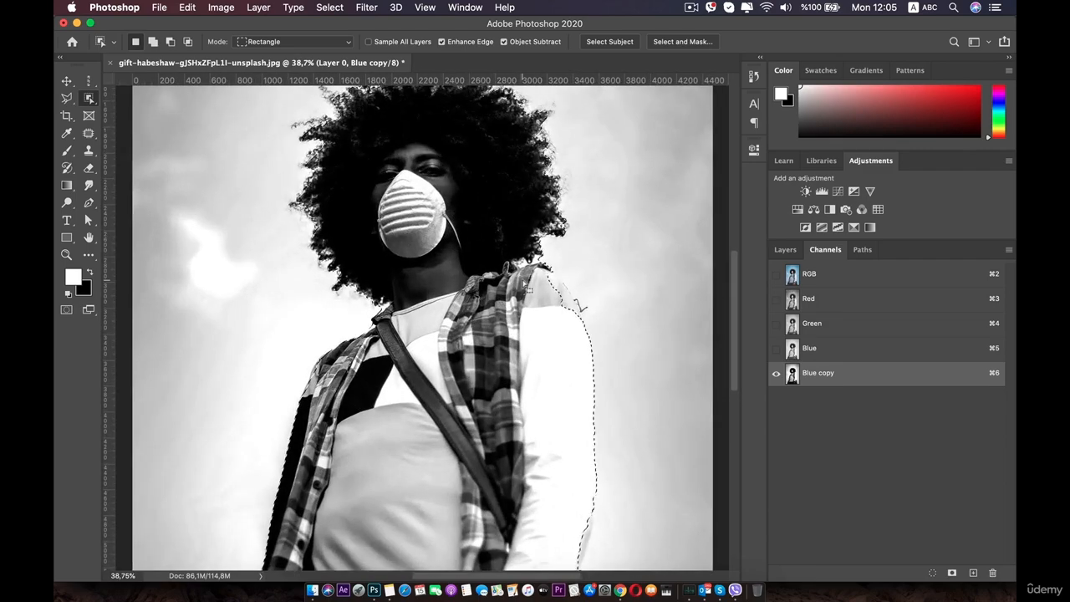
{"action": "key", "text": "super+plus"}
{"action": "left_click_drag", "start_coordinate": [446, 310], "coordinate": [536, 326]}
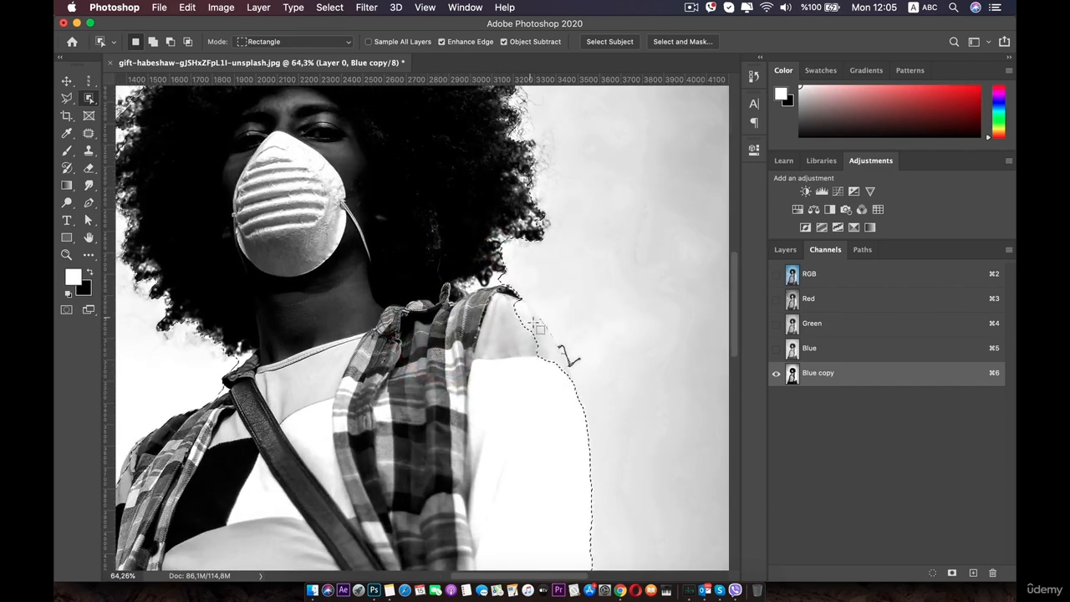
{"action": "key", "text": "l"}
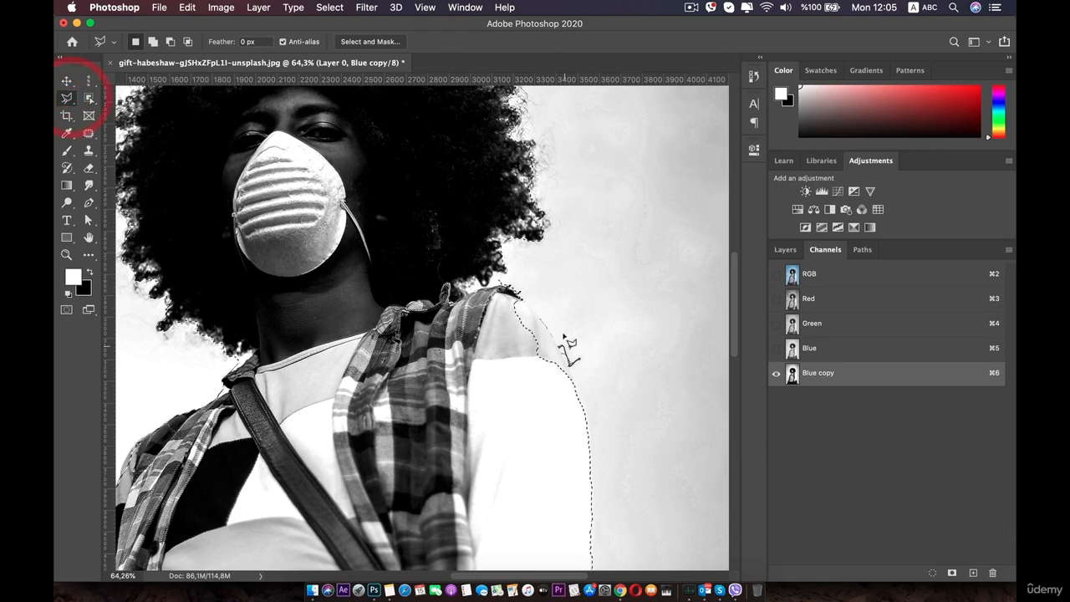
{"action": "left_click", "coordinate": [510, 289], "text": "shift"}
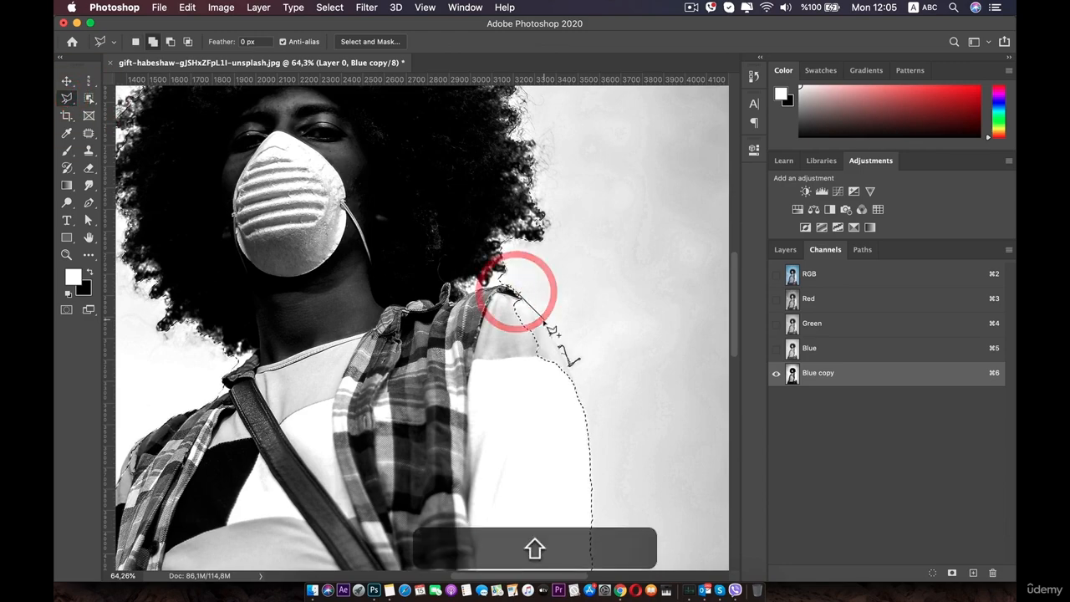
{"action": "left_click", "coordinate": [543, 321]}
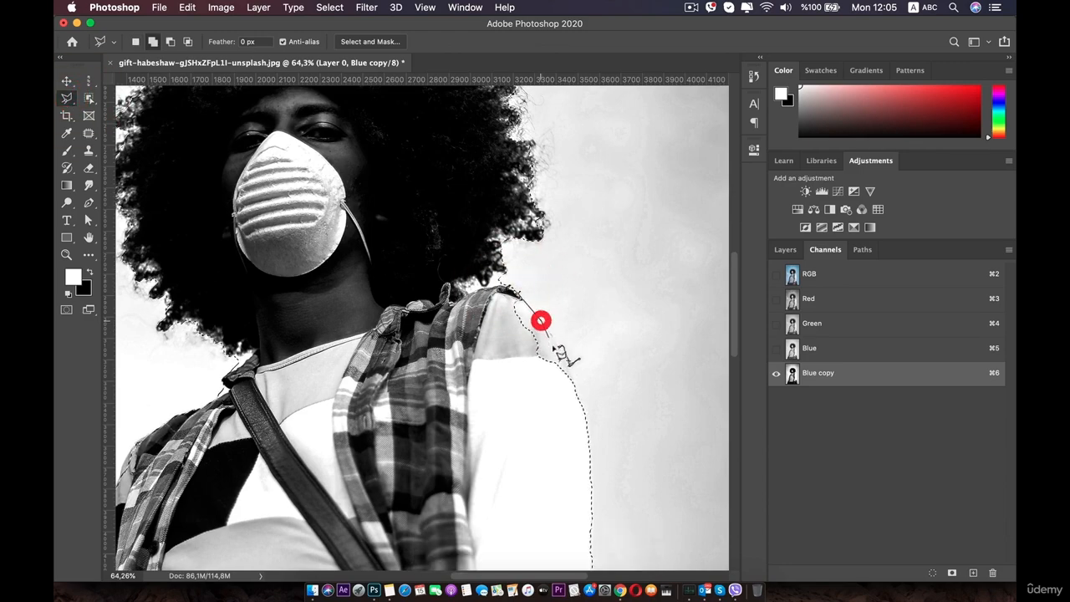
{"action": "left_click", "coordinate": [568, 360]}
{"action": "left_click", "coordinate": [576, 388]}
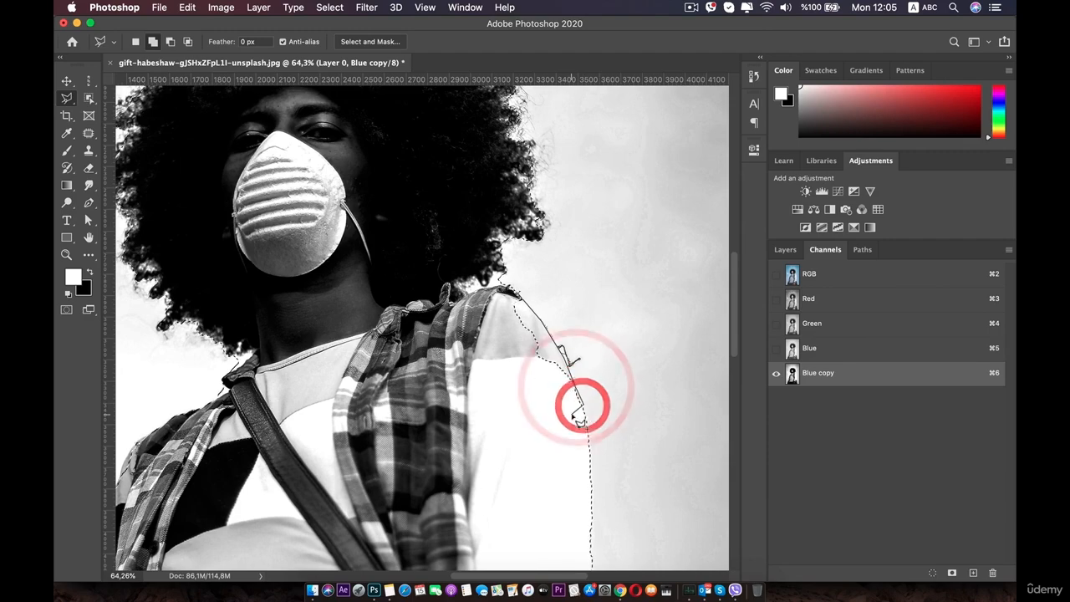
Remove the misplaced lasso points and close the outline across the sleeve to add the missing shoulder area to the selection.
{"action": "key", "text": "BackSpace"}
{"action": "key", "text": "BackSpace"}
{"action": "key", "text": "BackSpace"}
{"action": "key", "text": "BackSpace"}
{"action": "key", "text": "BackSpace"}
{"action": "key", "text": "BackSpace"}
{"action": "key", "text": "BackSpace"}
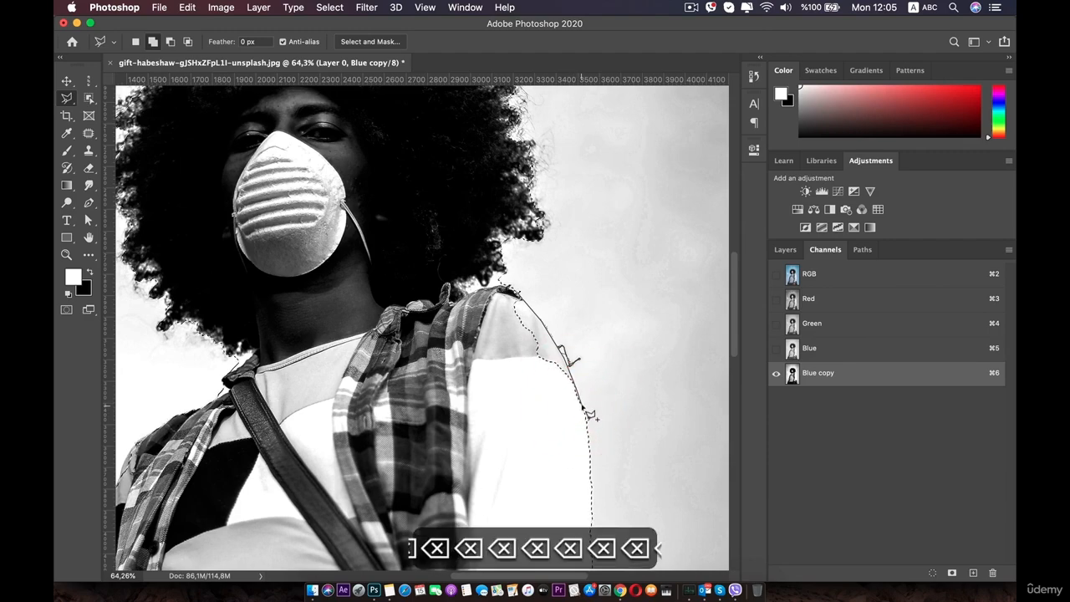
{"action": "left_click", "coordinate": [582, 404]}
{"action": "left_click", "coordinate": [542, 398]}
{"action": "left_click", "coordinate": [480, 339]}
{"action": "left_click", "coordinate": [494, 302]}
{"action": "left_click", "coordinate": [512, 291]}
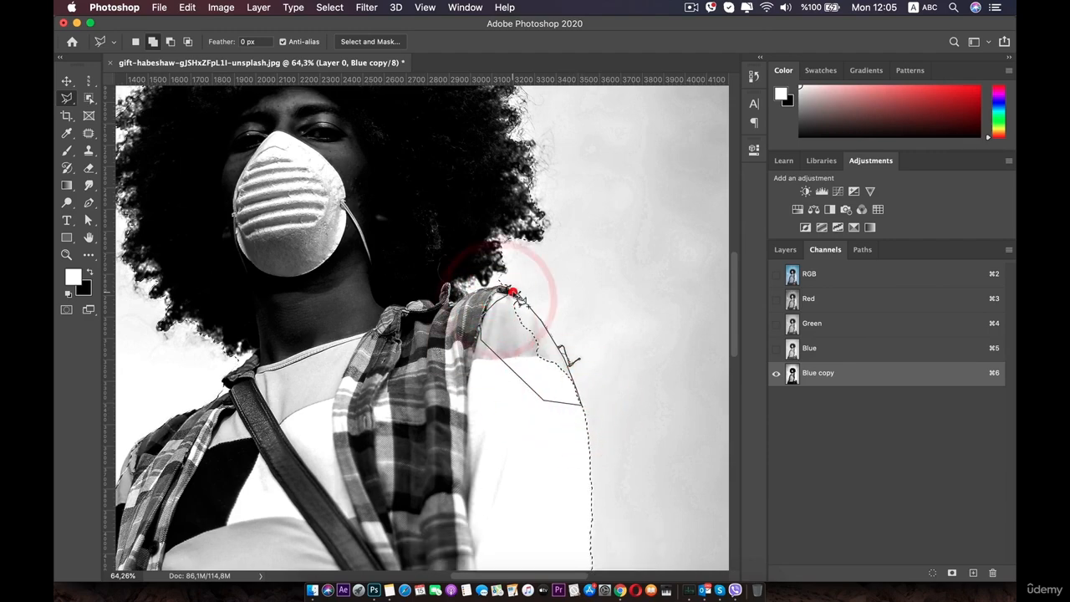
{"action": "left_click", "coordinate": [512, 292]}
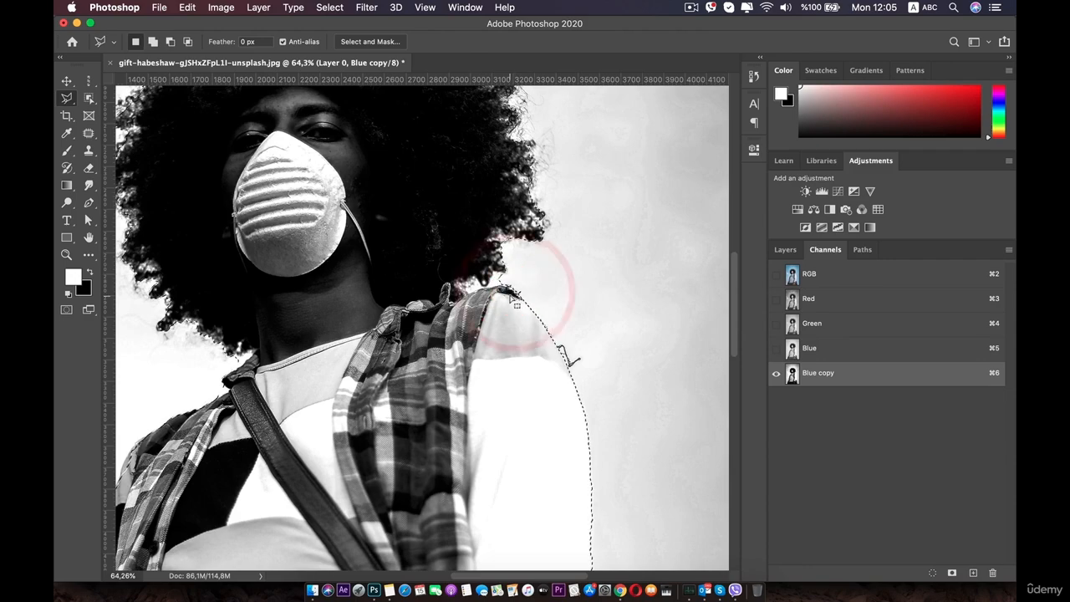
Open Select and Mask for the person selection on the Blue copy channel.
{"action": "scroll", "coordinate": [509, 296], "scroll_direction": "down", "scroll_amount": 5}
{"action": "key", "text": "space"}
{"action": "left_click_drag", "start_coordinate": [312, 194], "coordinate": [404, 312]}
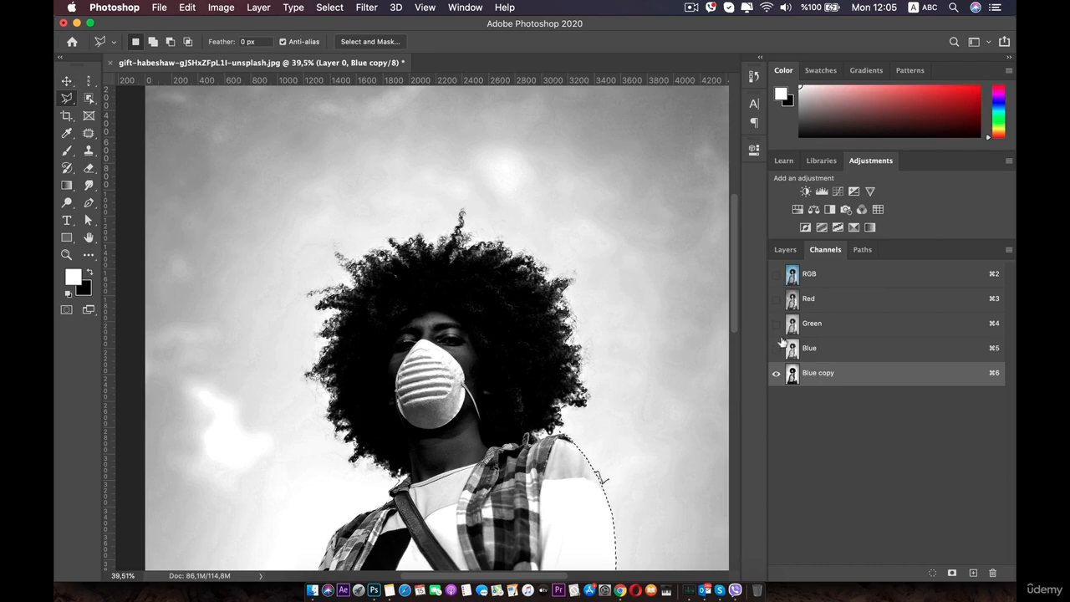
{"action": "left_click", "coordinate": [825, 377]}
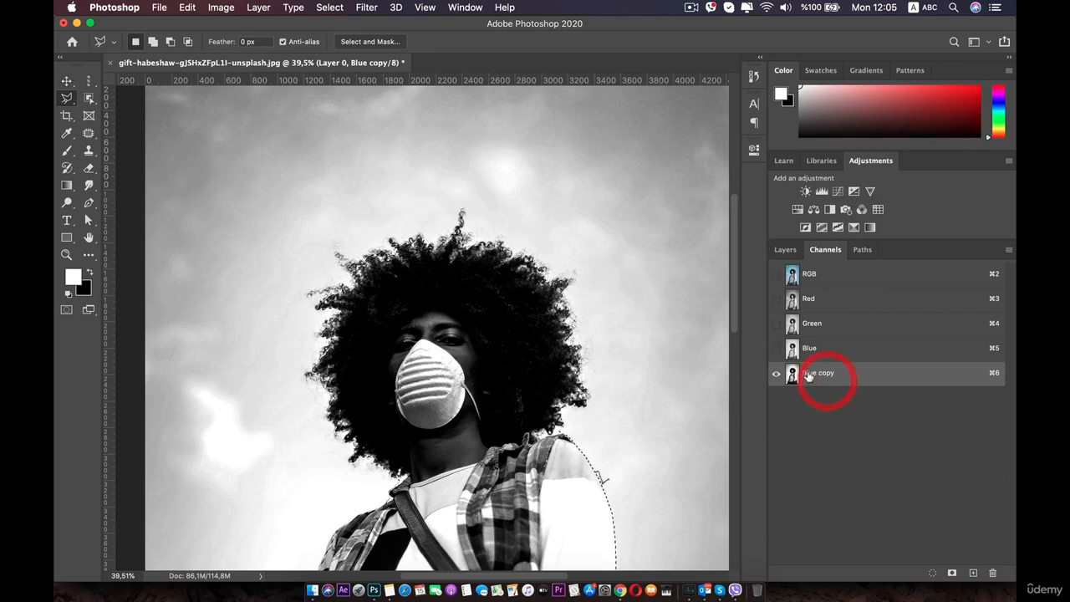
{"action": "left_click", "coordinate": [379, 41]}
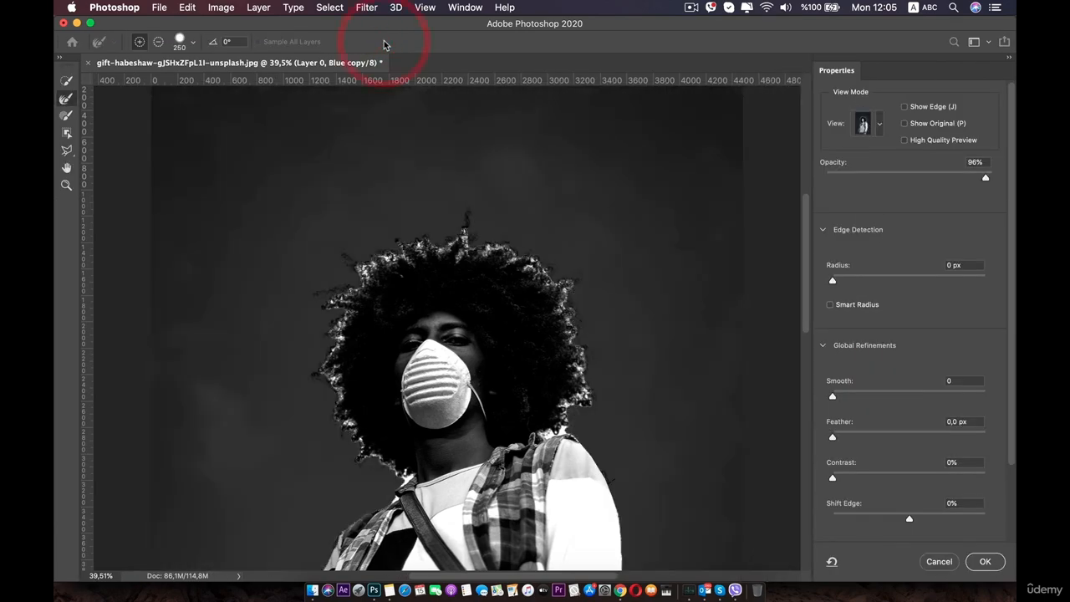
Paint the 250 px Refine Edge Brush along the upper left edge of the hair.
{"action": "scroll", "coordinate": [591, 365], "scroll_direction": "down", "scroll_amount": 4}
{"action": "scroll", "coordinate": [588, 365], "scroll_direction": "up", "scroll_amount": 10}
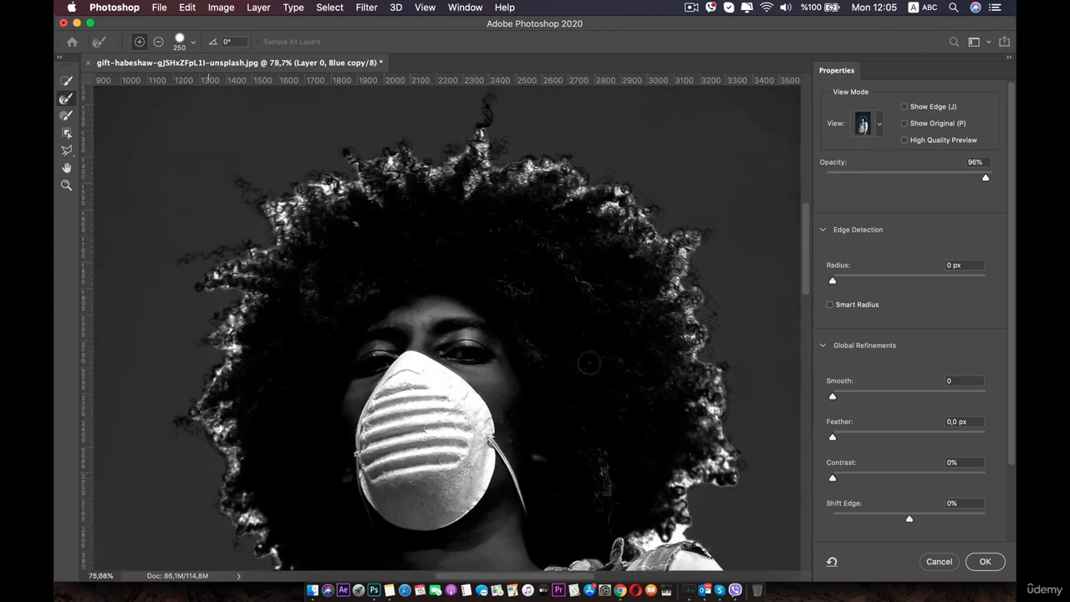
{"action": "scroll", "coordinate": [423, 318], "scroll_direction": "down", "scroll_amount": 3}
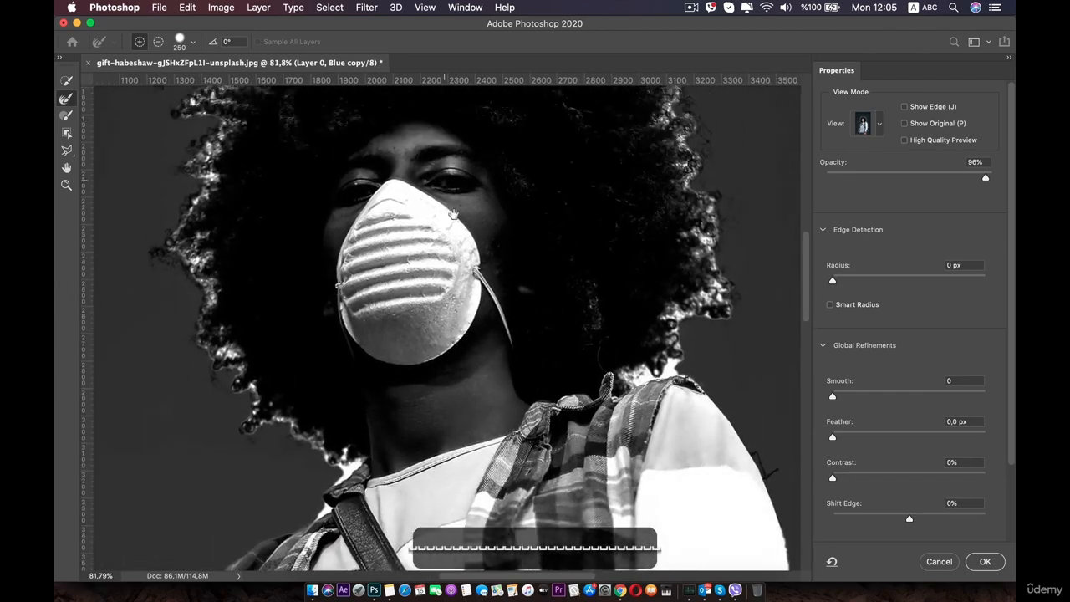
{"action": "scroll", "coordinate": [423, 317], "scroll_direction": "up", "scroll_amount": 3}
{"action": "scroll", "coordinate": [423, 317], "scroll_direction": "left", "scroll_amount": 2}
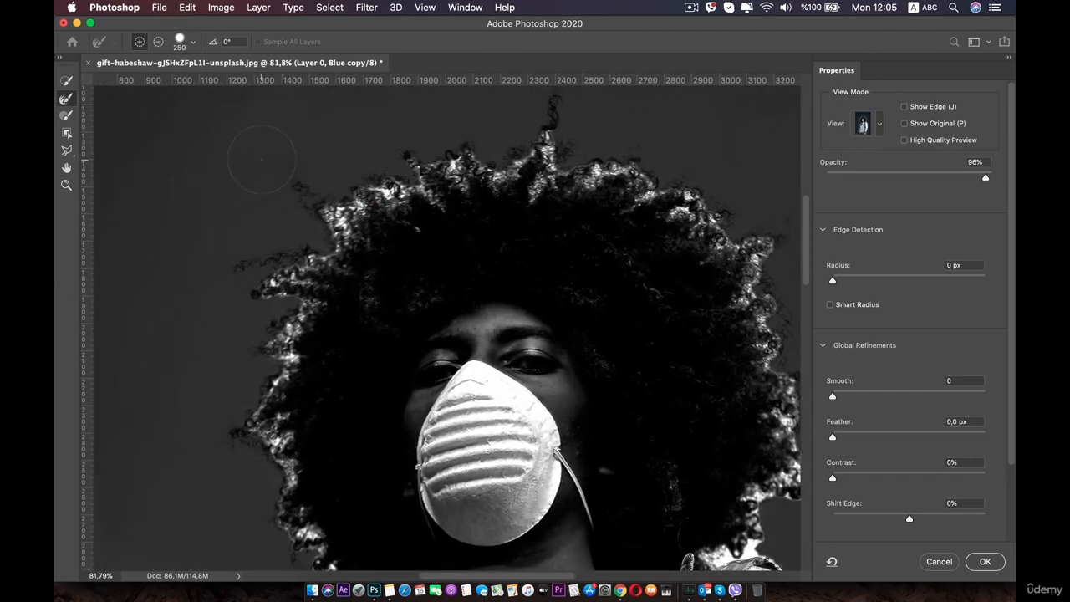
{"action": "right_click", "coordinate": [234, 186]}
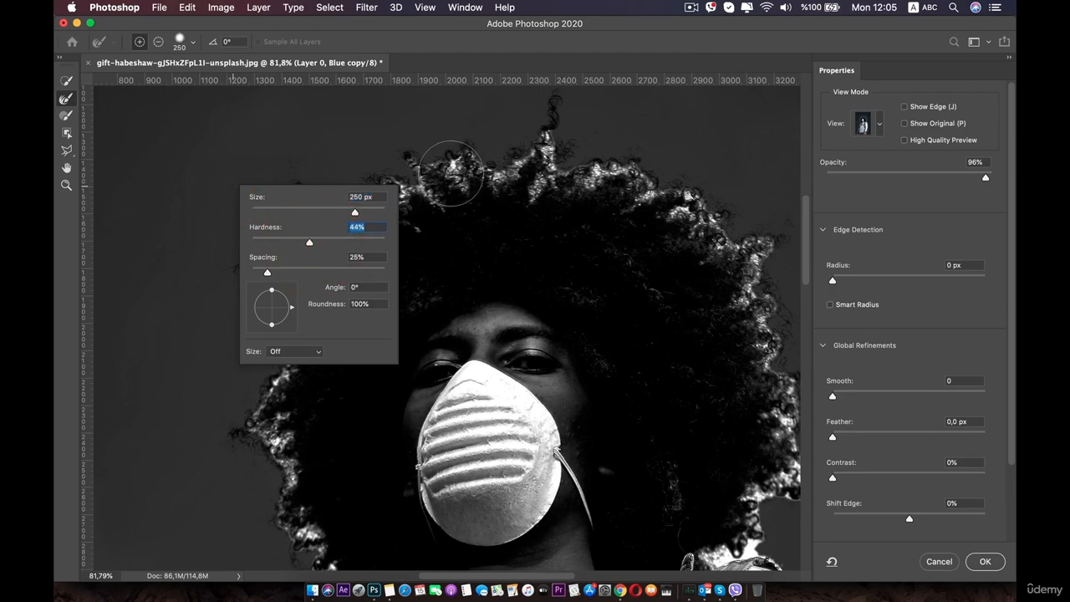
{"action": "mouse_move", "coordinate": [452, 173]}
{"action": "left_mouse_down"}
{"action": "mouse_move", "coordinate": [365, 173]}
{"action": "mouse_move", "coordinate": [391, 189]}
{"action": "mouse_move", "coordinate": [315, 212]}
{"action": "mouse_move", "coordinate": [336, 220]}
{"action": "mouse_move", "coordinate": [298, 287]}
{"action": "mouse_move", "coordinate": [246, 286]}
{"action": "left_mouse_up"}
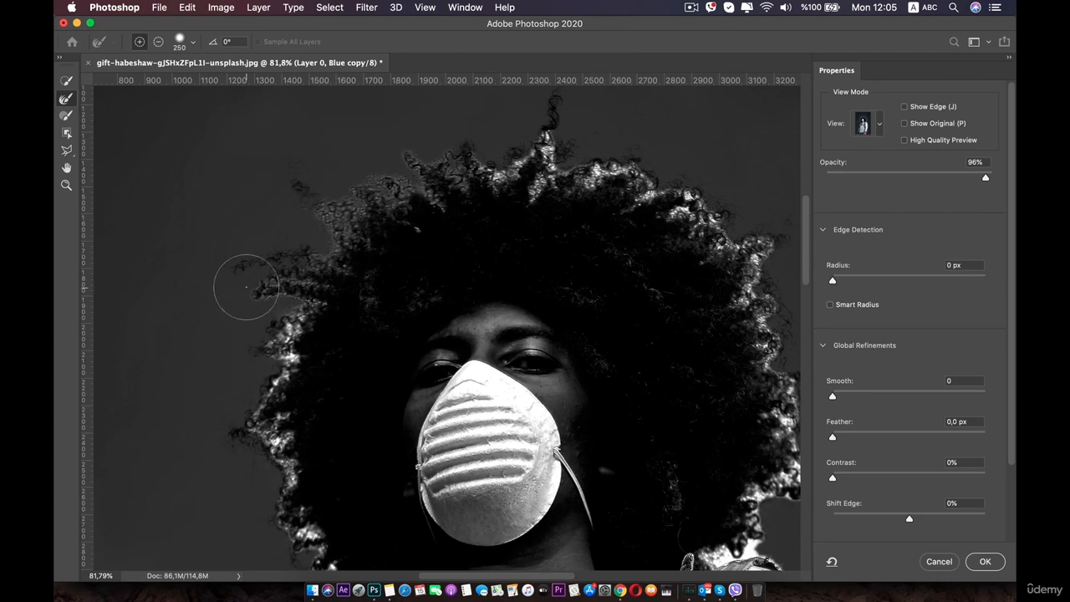
{"action": "left_click_drag", "start_coordinate": [291, 325], "coordinate": [256, 368]}
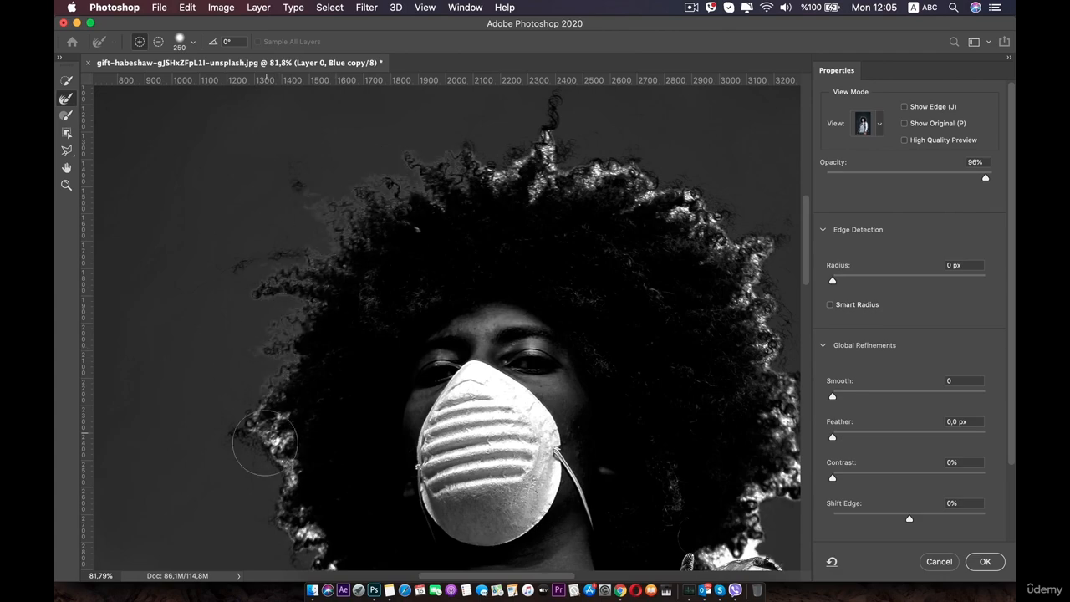
Refine the lower left edge of the hair with the brush, down to the shirt collar.
{"action": "left_click_drag", "start_coordinate": [279, 424], "coordinate": [284, 305]}
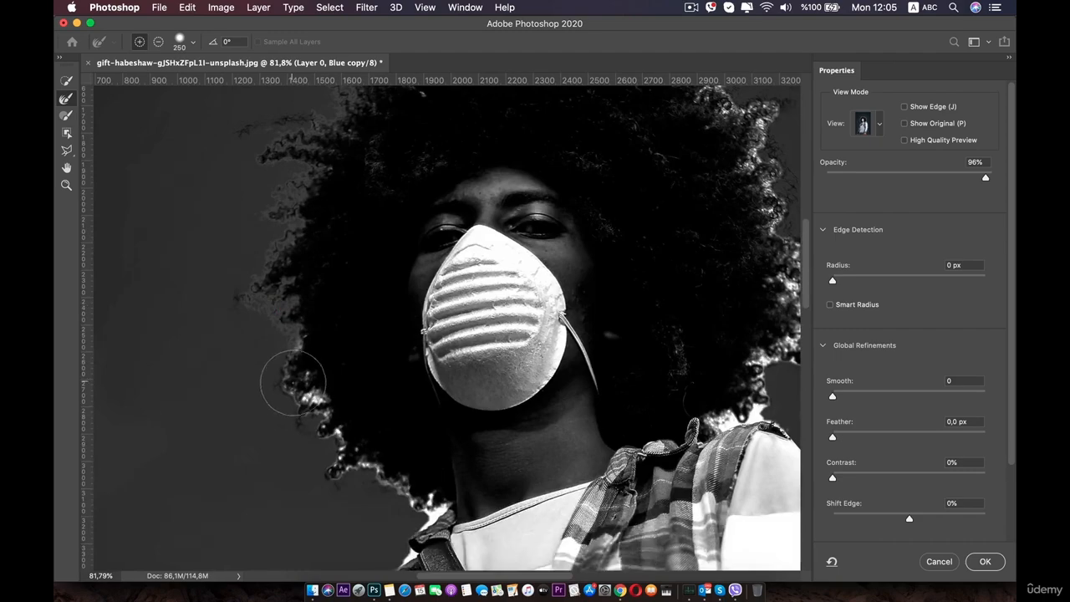
{"action": "left_click_drag", "start_coordinate": [291, 381], "coordinate": [307, 420]}
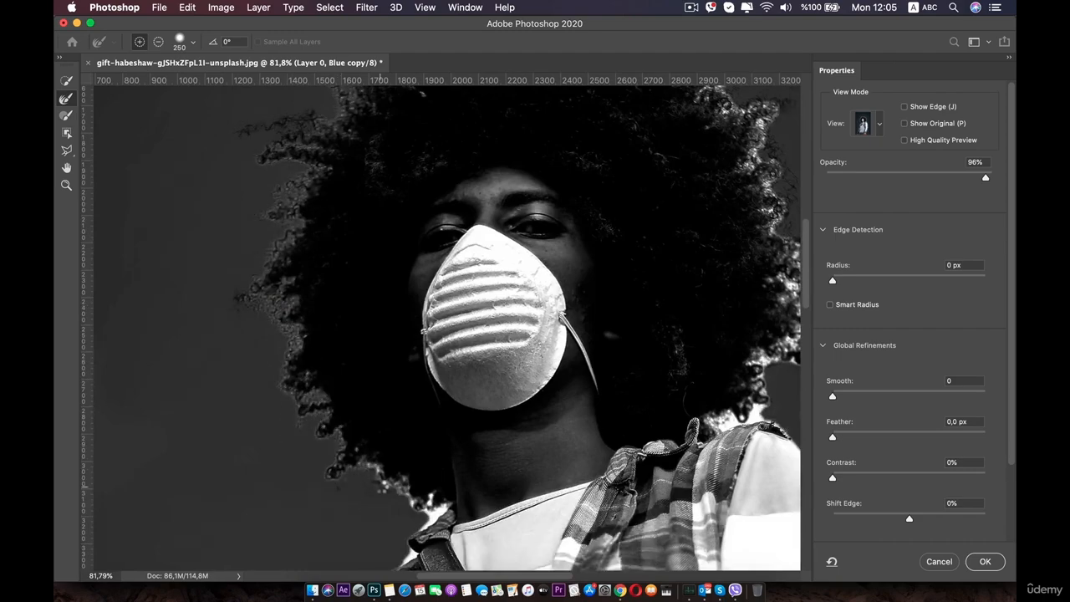
{"action": "scroll", "coordinate": [400, 468], "scroll_direction": "down", "scroll_amount": 4}
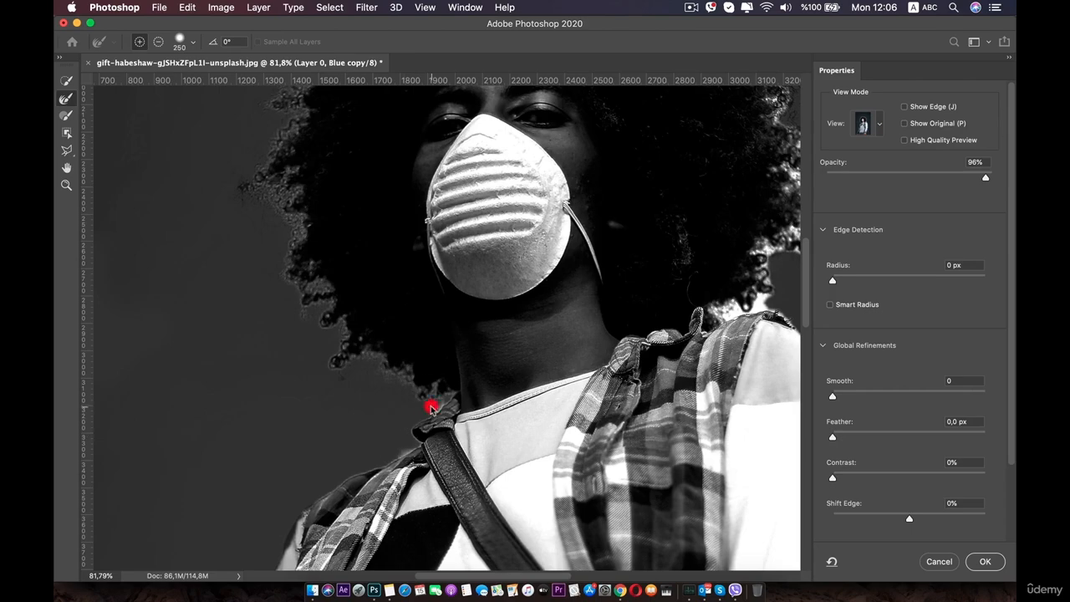
{"action": "left_click", "coordinate": [431, 407]}
Refine the right edge of the hair with the brush, from the shoulder upwards.
{"action": "key", "text": "space"}
{"action": "left_click_drag", "start_coordinate": [409, 351], "coordinate": [250, 440]}
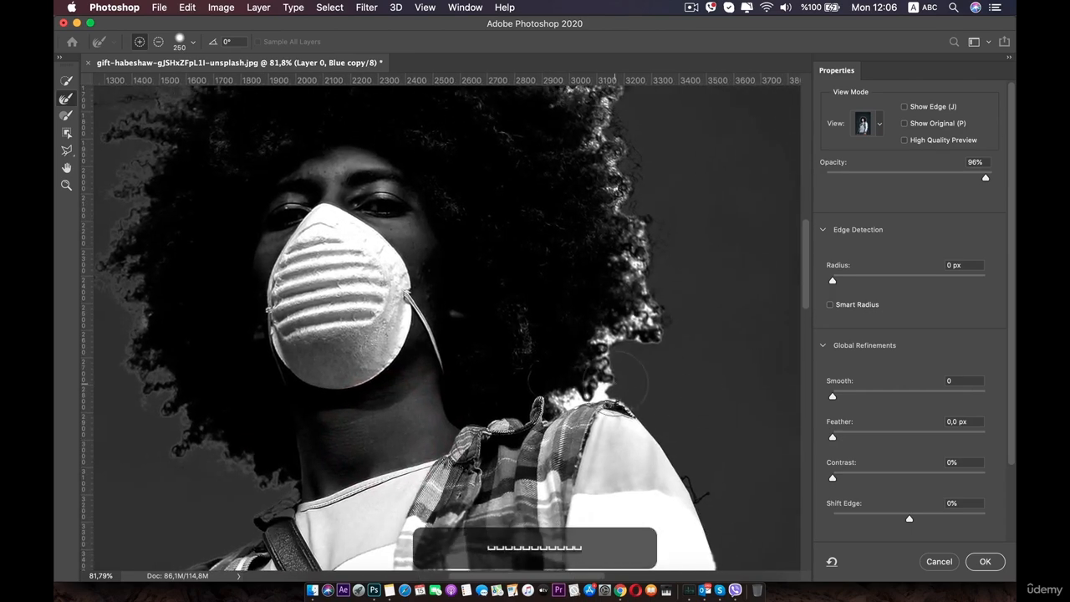
{"action": "mouse_move", "coordinate": [616, 382]}
{"action": "left_mouse_down"}
{"action": "mouse_move", "coordinate": [561, 383]}
{"action": "mouse_move", "coordinate": [634, 373]}
{"action": "mouse_move", "coordinate": [642, 324]}
{"action": "mouse_move", "coordinate": [629, 268]}
{"action": "mouse_move", "coordinate": [599, 337]}
{"action": "left_mouse_up"}
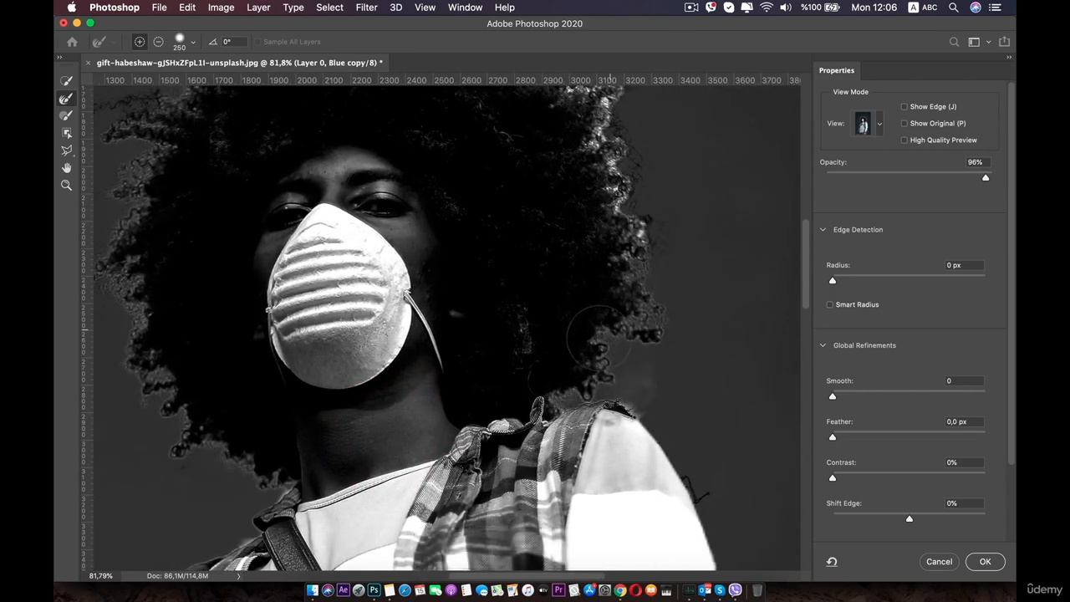
{"action": "key", "text": "space"}
{"action": "left_click_drag", "start_coordinate": [606, 192], "coordinate": [585, 296]}
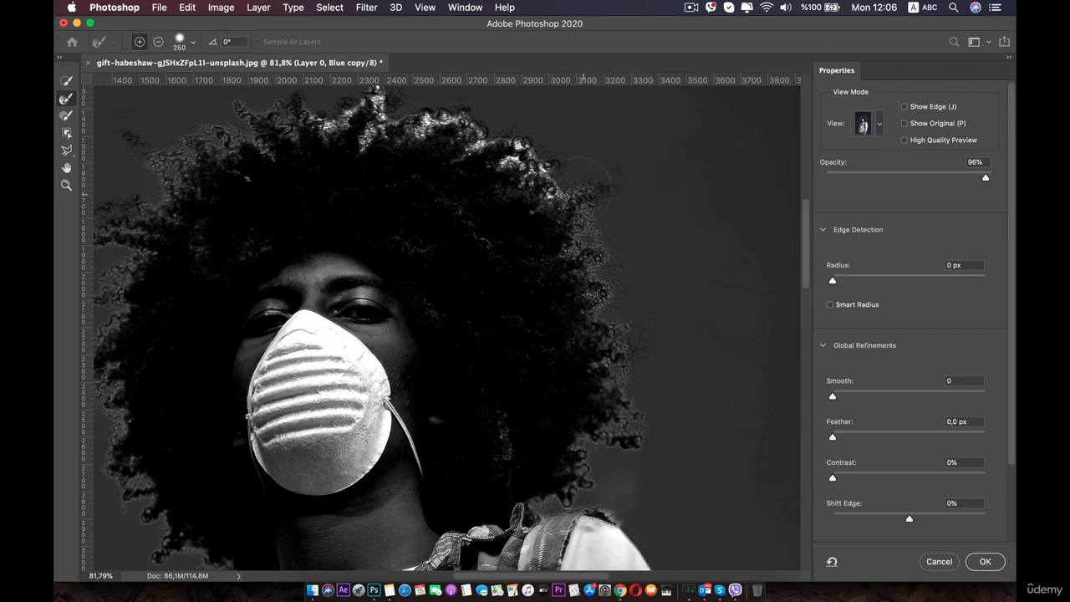
Refine the top edge of the hair with the brush, including the tall curl.
{"action": "key", "text": "space"}
{"action": "left_click_drag", "start_coordinate": [557, 190], "coordinate": [650, 261]}
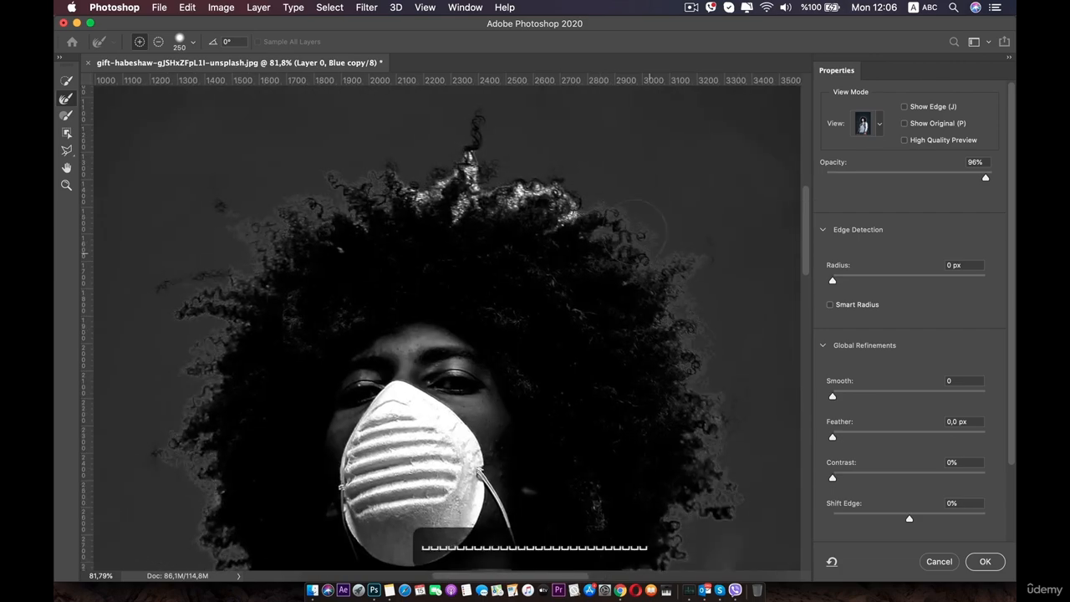
{"action": "mouse_move", "coordinate": [573, 202]}
{"action": "left_mouse_down"}
{"action": "mouse_move", "coordinate": [506, 188]}
{"action": "mouse_move", "coordinate": [462, 163]}
{"action": "left_mouse_up"}
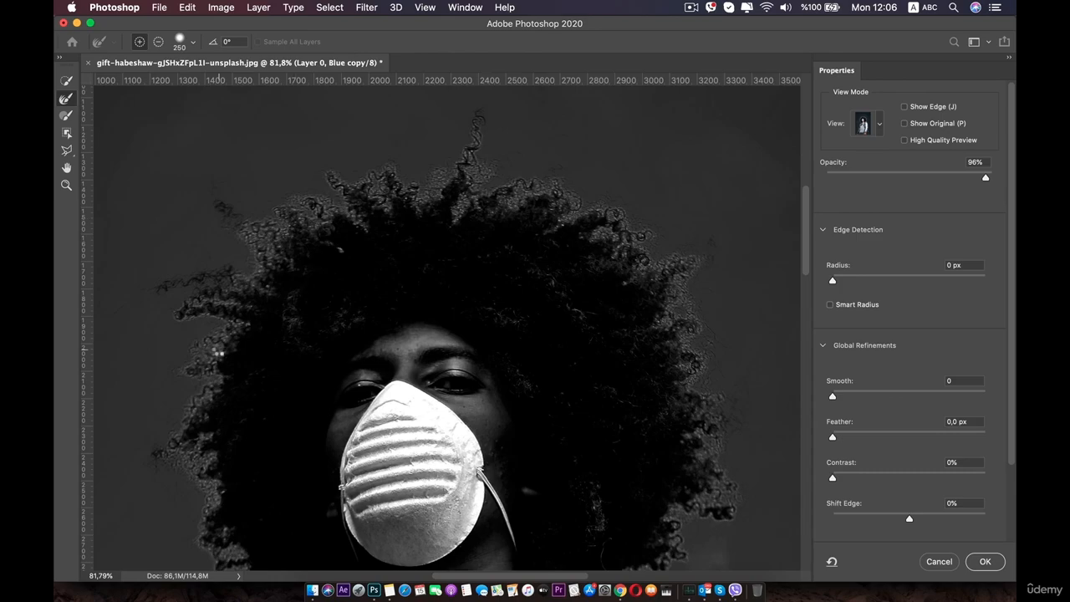
Undo the last refinement brush stroke and check the hair edge around the head.
{"action": "scroll", "coordinate": [219, 351], "scroll_direction": "down", "scroll_amount": 5}
{"action": "scroll", "coordinate": [669, 468], "scroll_direction": "up", "scroll_amount": 3}
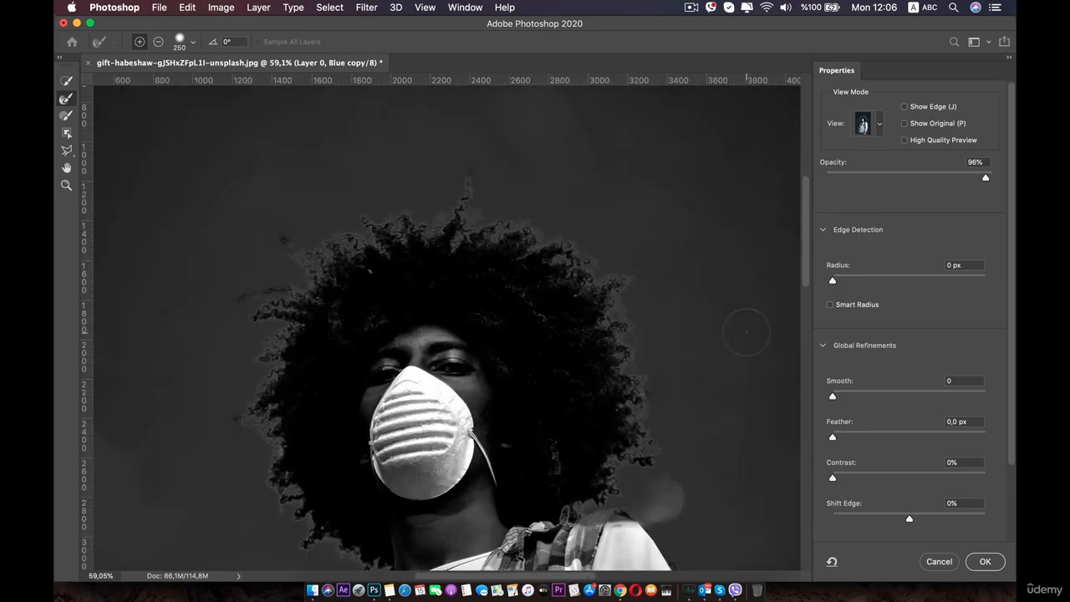
{"action": "key", "text": "super+z"}
{"action": "left_click_drag", "start_coordinate": [449, 396], "coordinate": [426, 380]}
{"action": "scroll", "coordinate": [451, 234], "scroll_direction": "up", "scroll_amount": 2}
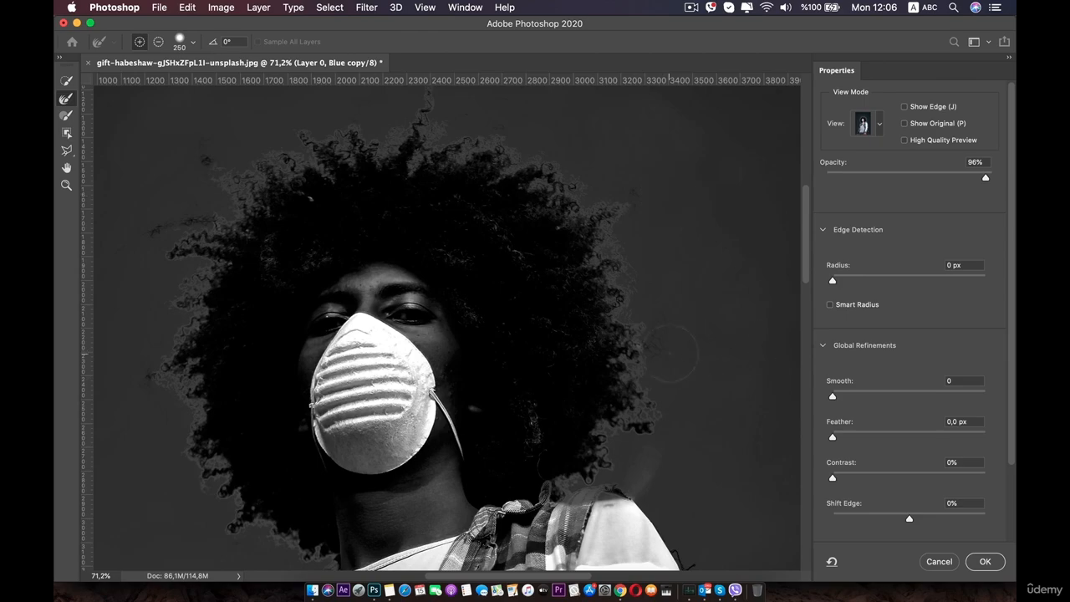
{"action": "scroll", "coordinate": [668, 353], "scroll_direction": "down", "scroll_amount": 3}
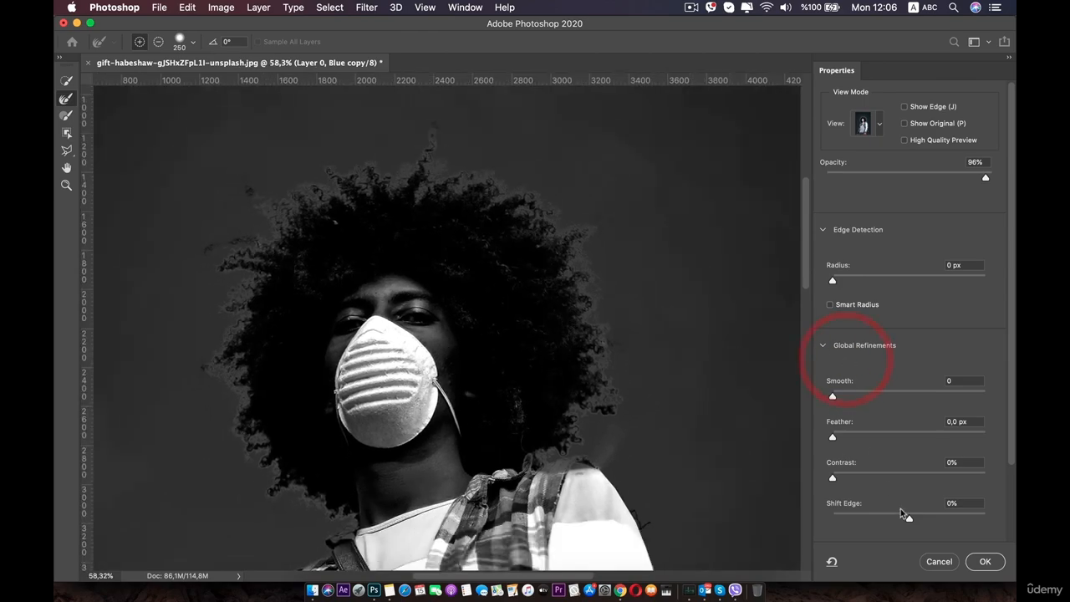
Set Shift Edge to -9% and apply the Select and Mask refinement.
{"action": "left_click", "coordinate": [902, 520]}
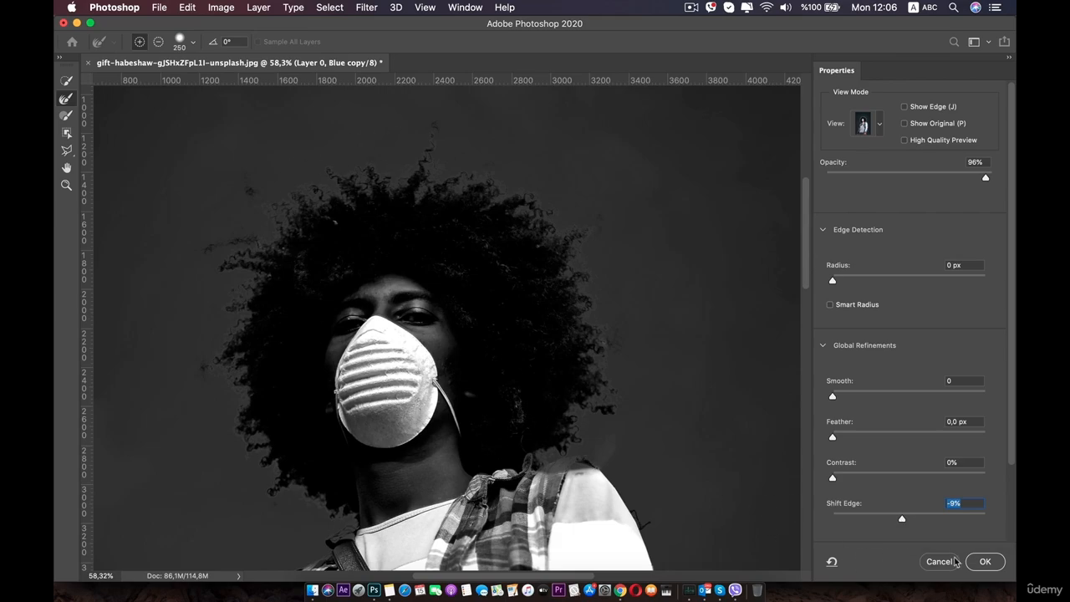
{"action": "left_click", "coordinate": [985, 562]}
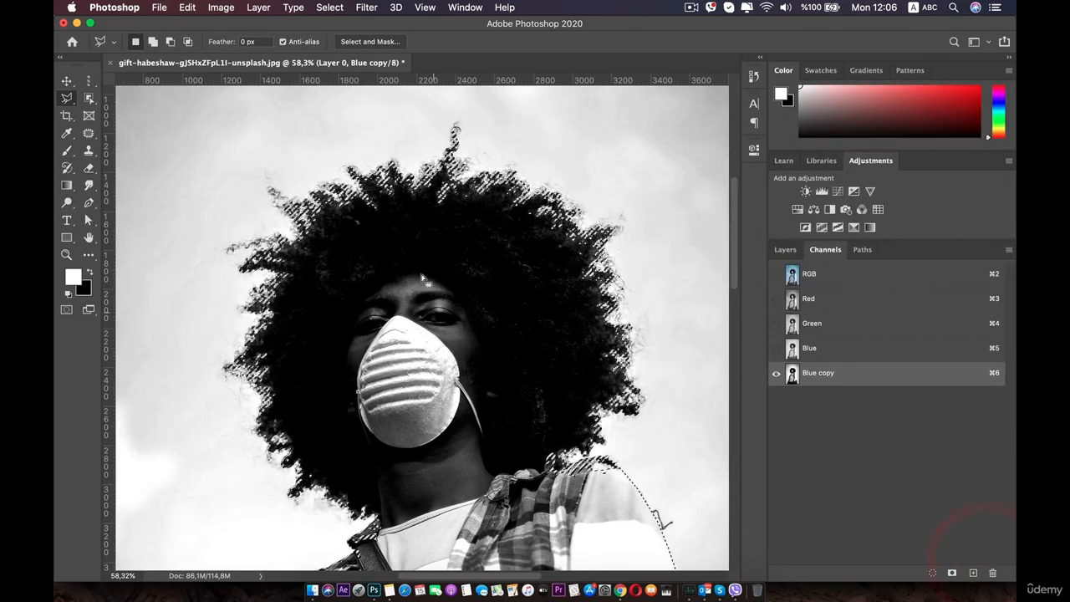
Delete the Blue copy channel and add a mask to Layer 0 from the active selection.
{"action": "left_click", "coordinate": [992, 573]}
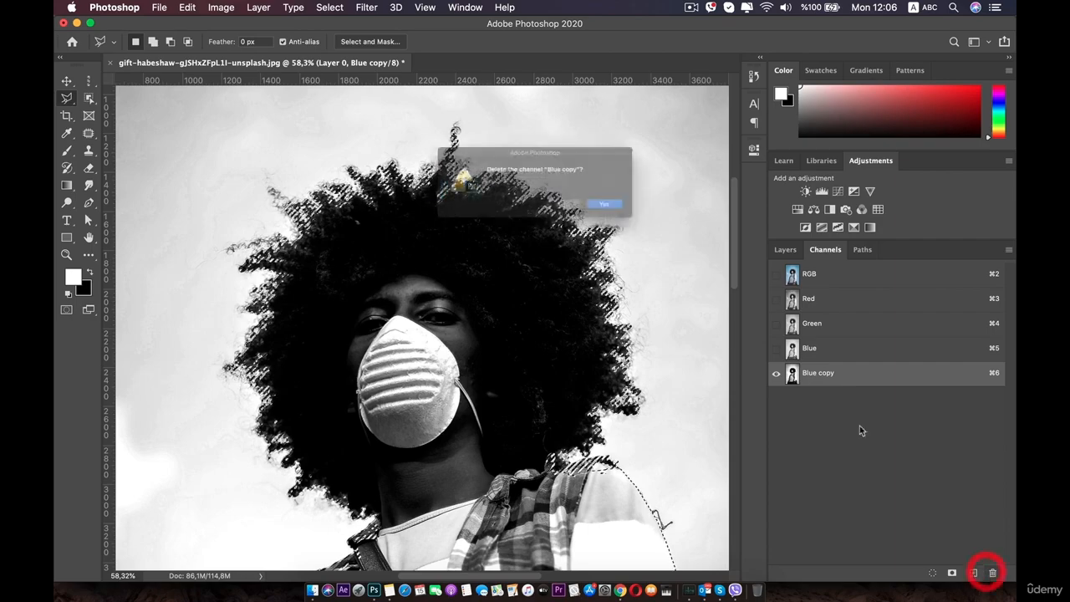
{"action": "left_click", "coordinate": [638, 218]}
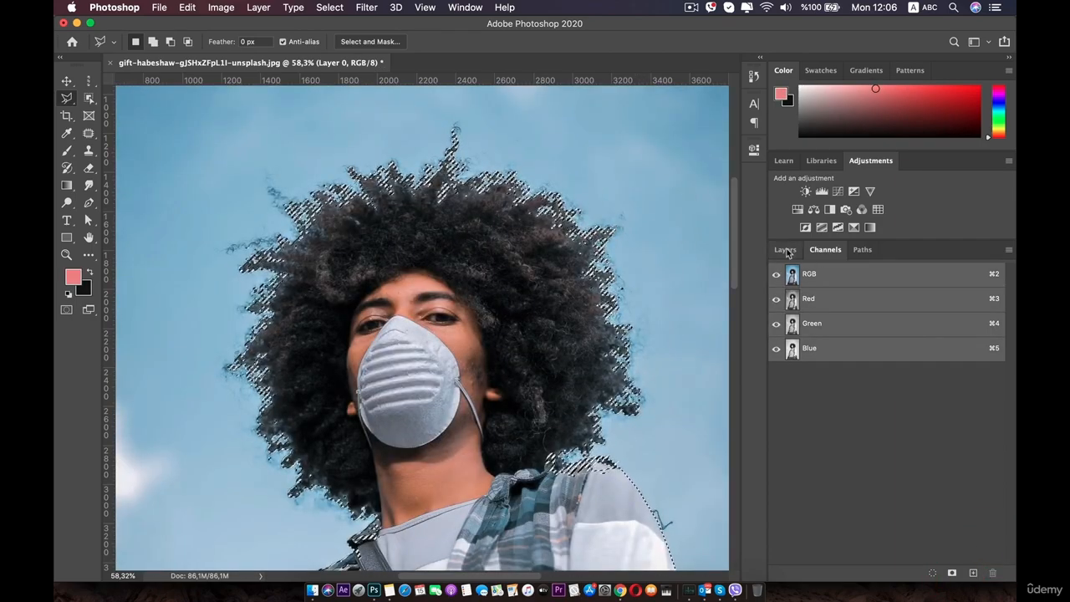
{"action": "left_click", "coordinate": [786, 249]}
{"action": "left_click", "coordinate": [821, 399]}
{"action": "left_click", "coordinate": [855, 337]}
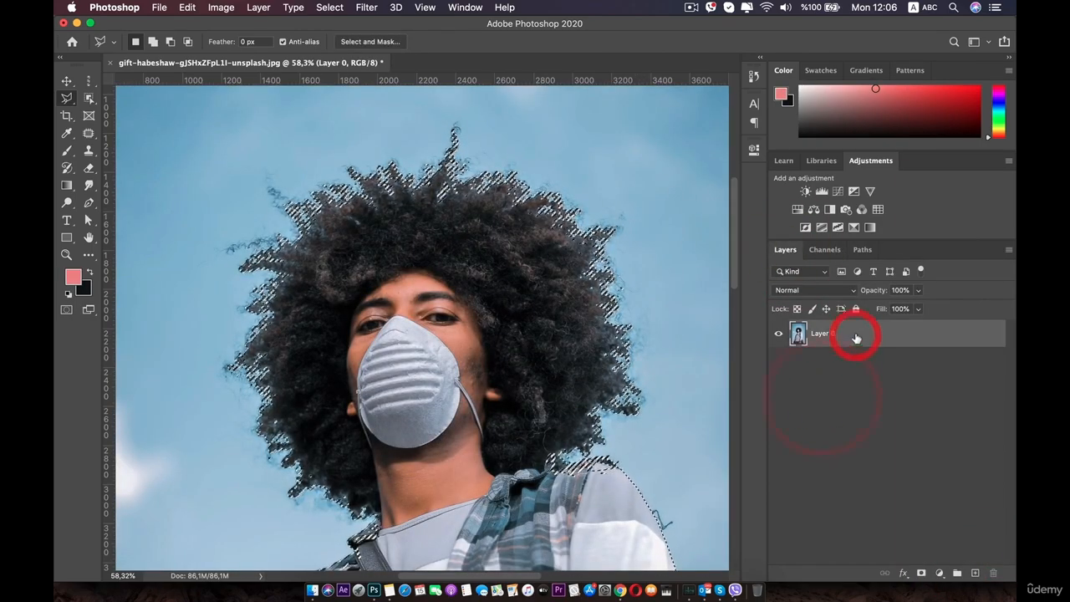
{"action": "left_click", "coordinate": [922, 573]}
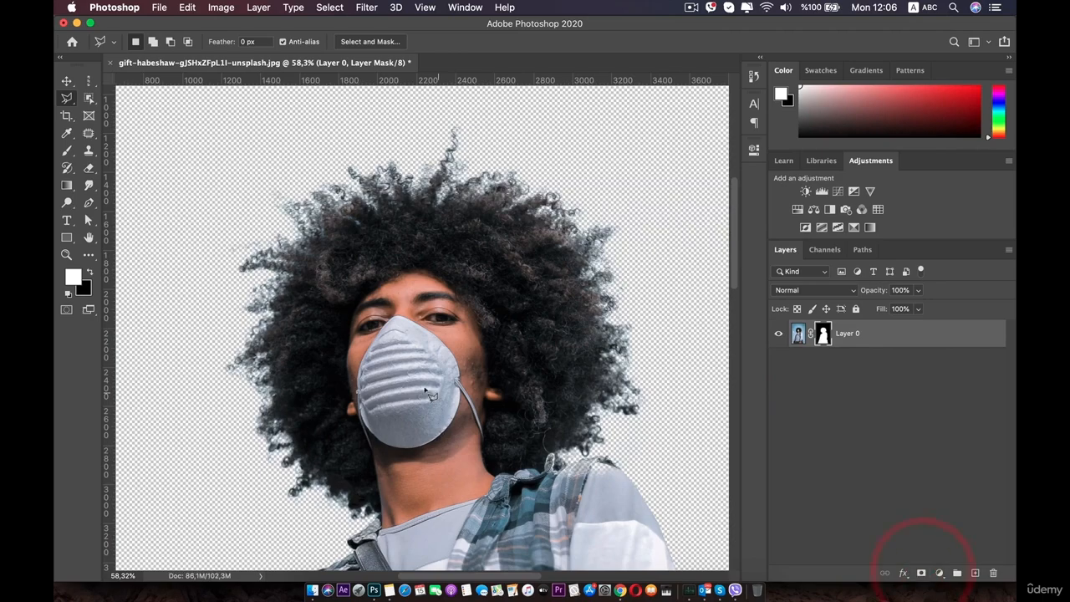
Inspect the masked cutout as a whole and the hair edges up close.
{"action": "scroll", "coordinate": [386, 380], "scroll_direction": "down", "scroll_amount": 5}
{"action": "key", "text": "space"}
{"action": "left_click_drag", "start_coordinate": [386, 380], "coordinate": [404, 406]}
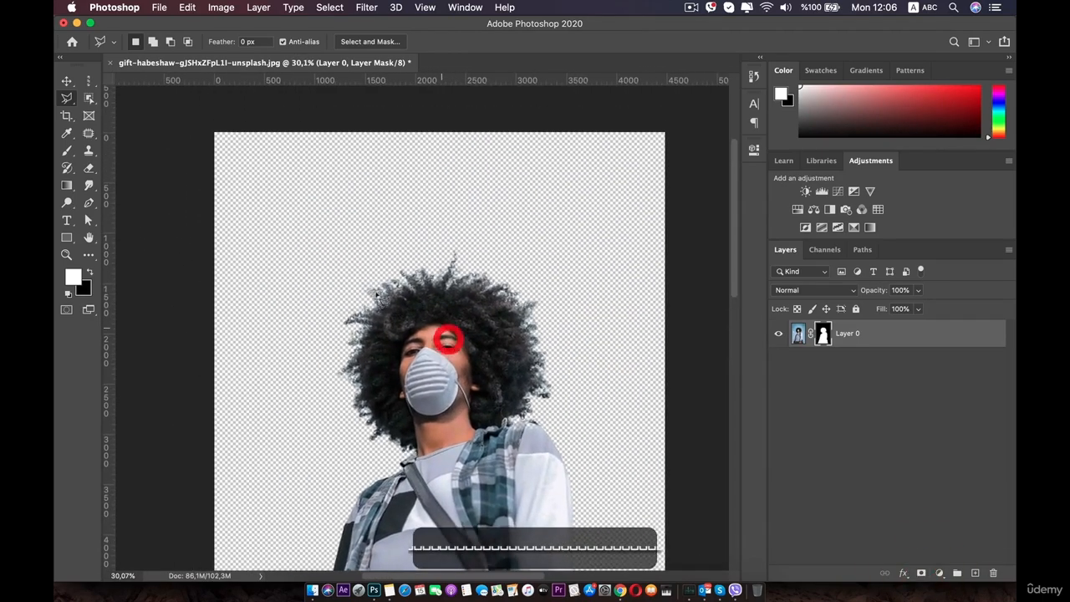
{"action": "scroll", "coordinate": [340, 243], "scroll_direction": "up", "scroll_amount": 5}
{"action": "scroll", "coordinate": [435, 244], "scroll_direction": "up", "scroll_amount": 2}
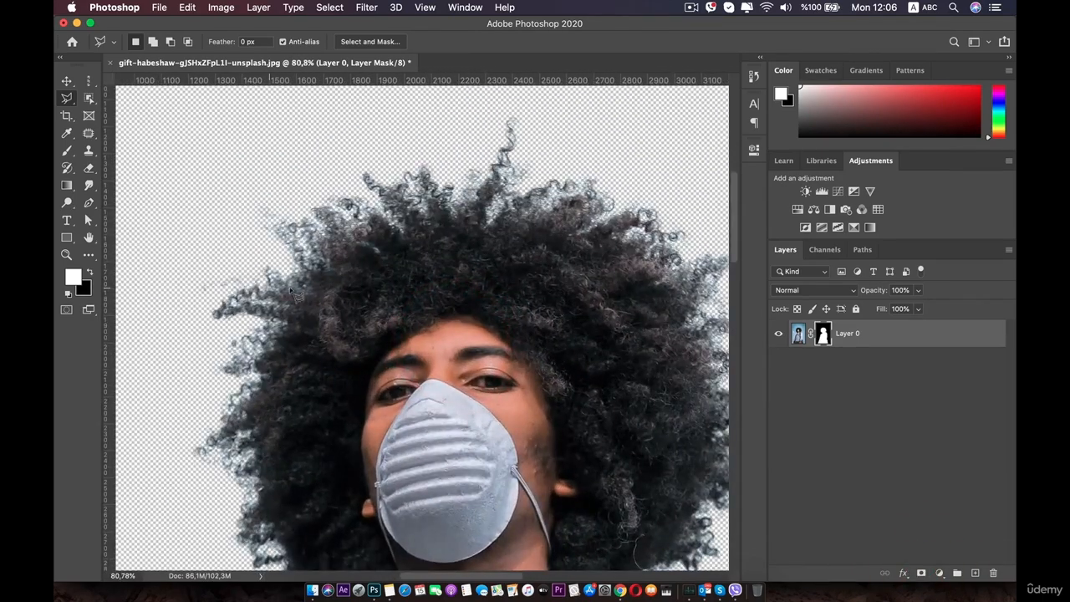
{"action": "key", "text": "space"}
{"action": "left_click_drag", "start_coordinate": [293, 292], "coordinate": [309, 224]}
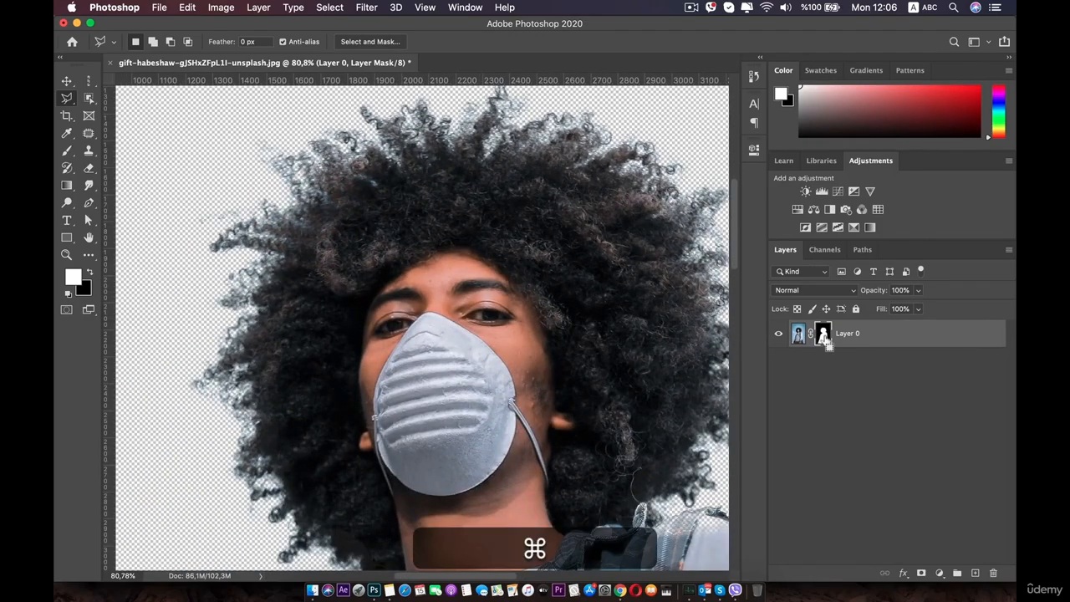
Load Layer 0's mask as a selection and check its outline around the hair.
{"action": "left_click", "coordinate": [823, 334], "text": "super"}
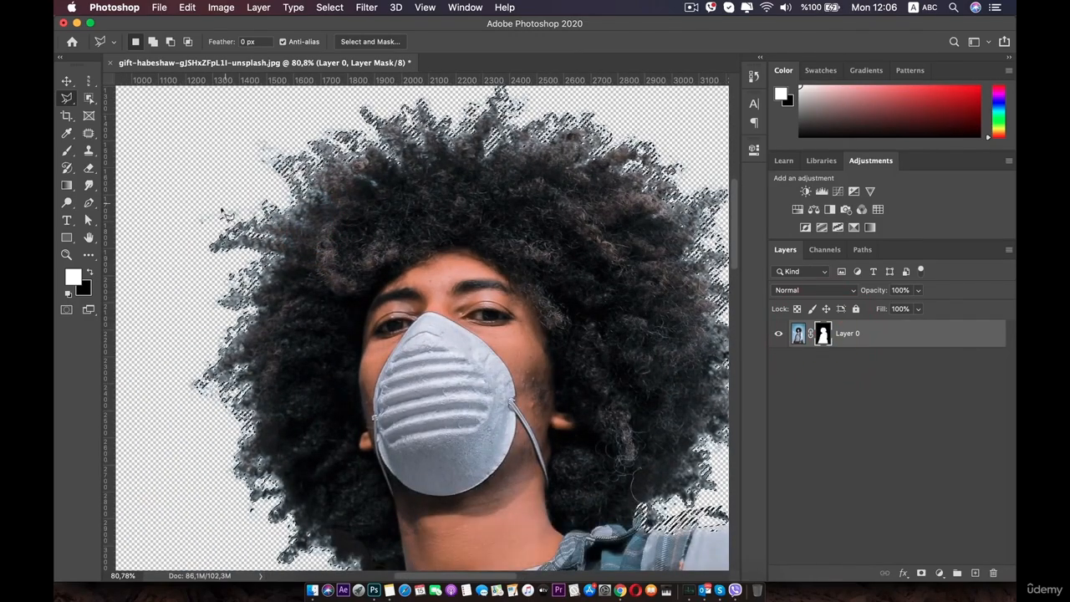
{"action": "scroll", "coordinate": [279, 389], "scroll_direction": "down", "scroll_amount": 6}
{"action": "scroll", "coordinate": [279, 387], "scroll_direction": "up", "scroll_amount": 6}
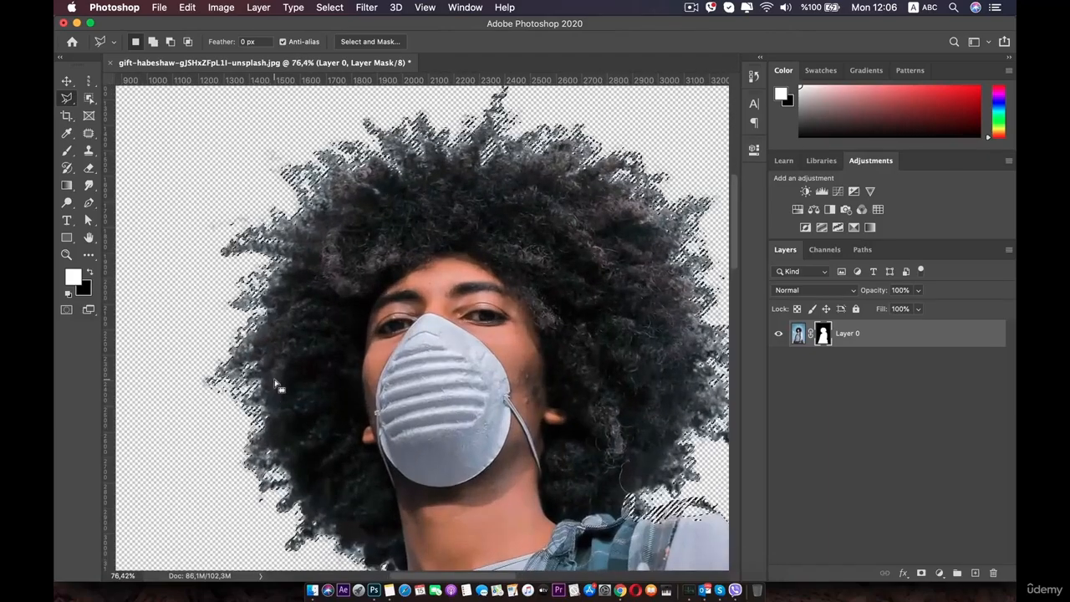
{"action": "scroll", "coordinate": [431, 322], "scroll_direction": "down", "scroll_amount": 5}
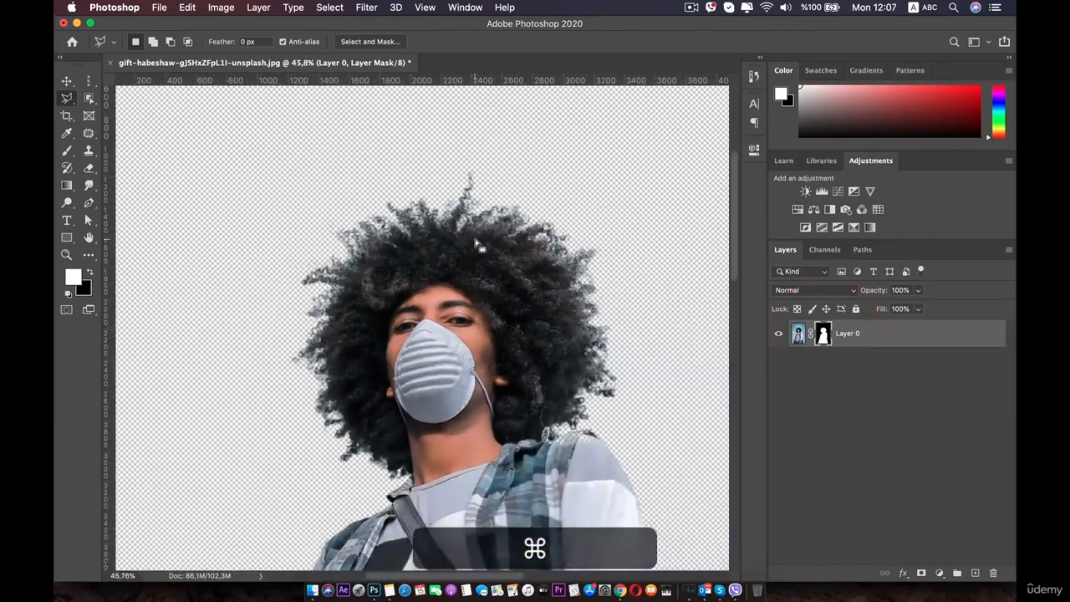
{"action": "scroll", "coordinate": [476, 244], "scroll_direction": "up", "scroll_amount": 4}
{"action": "left_click_drag", "start_coordinate": [482, 242], "coordinate": [459, 310]}
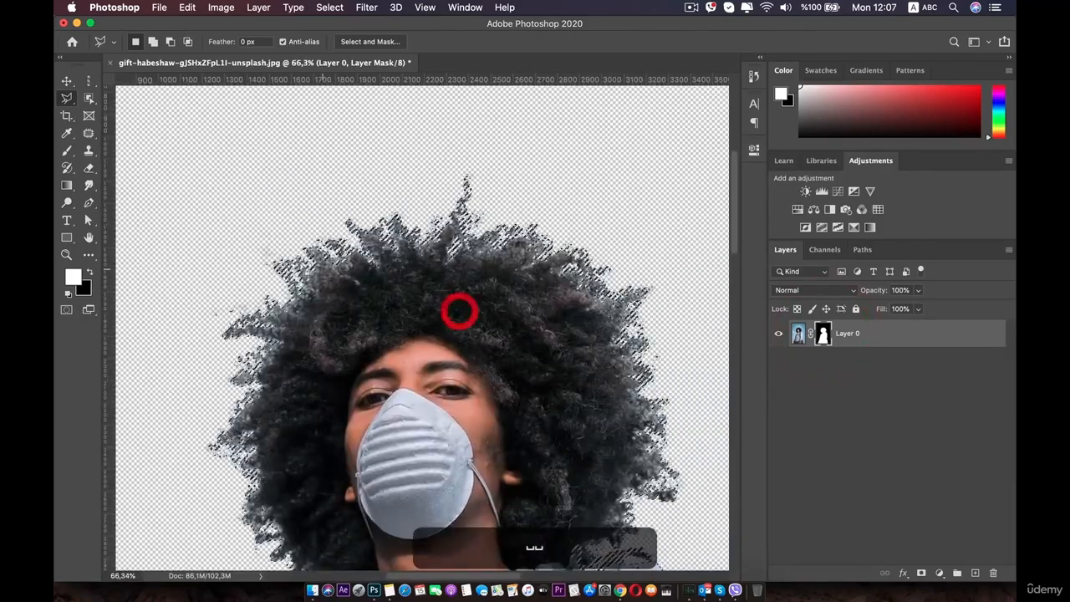
Add a new empty layer above the masked Layer 0 and make it active.
{"action": "left_click", "coordinate": [68, 151]}
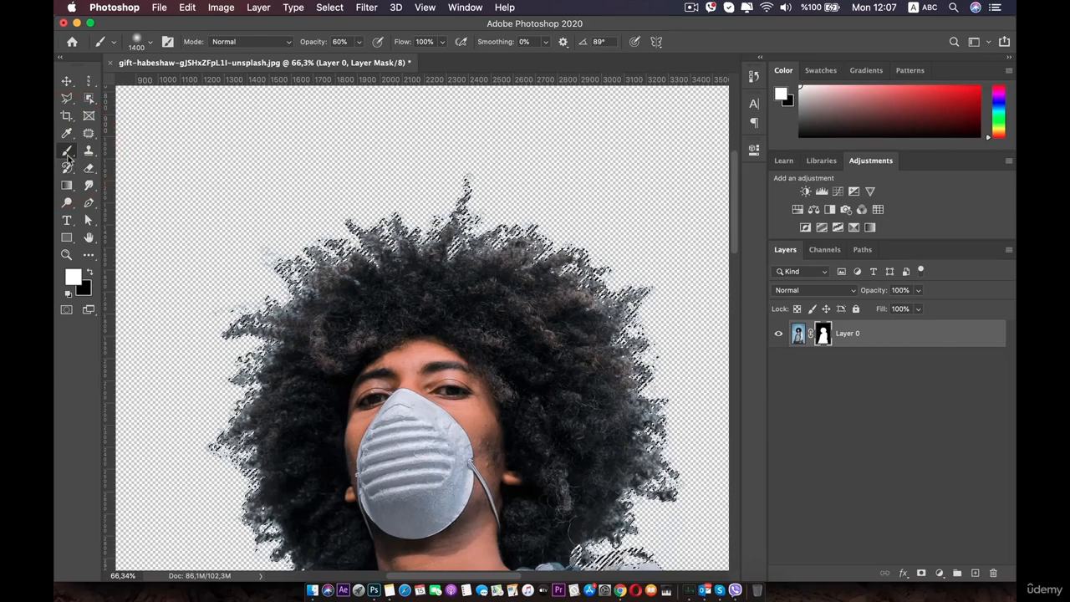
{"action": "left_click", "coordinate": [66, 81]}
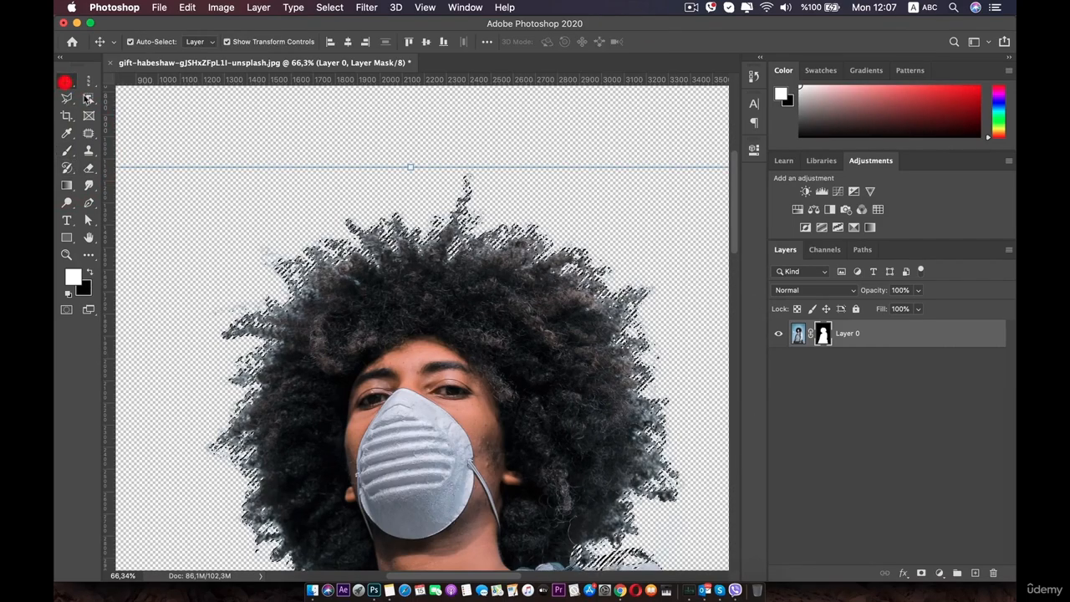
{"action": "left_click", "coordinate": [975, 573]}
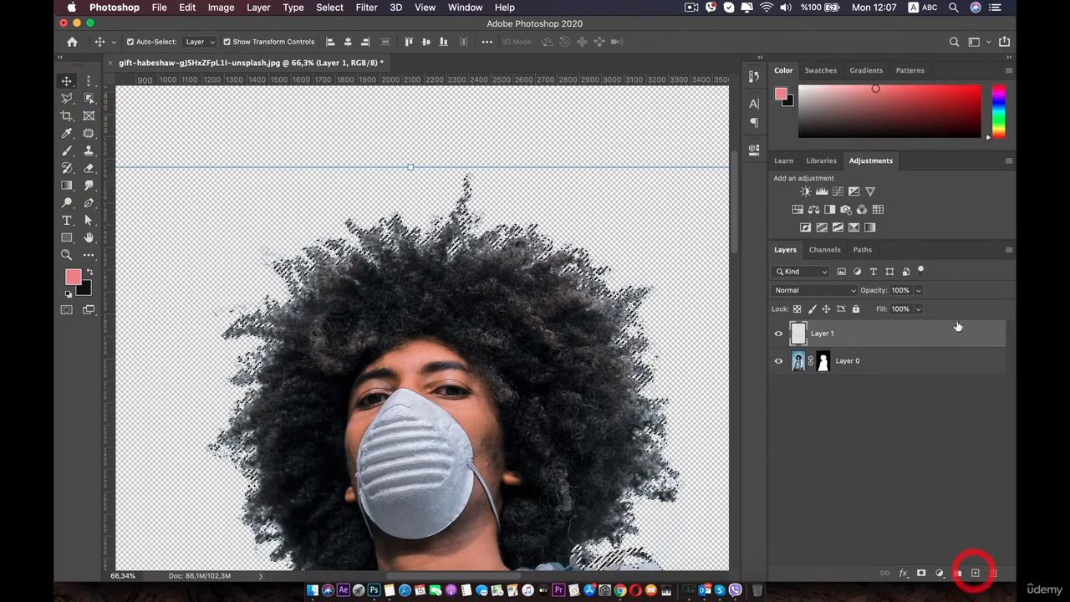
{"action": "left_click", "coordinate": [824, 334]}
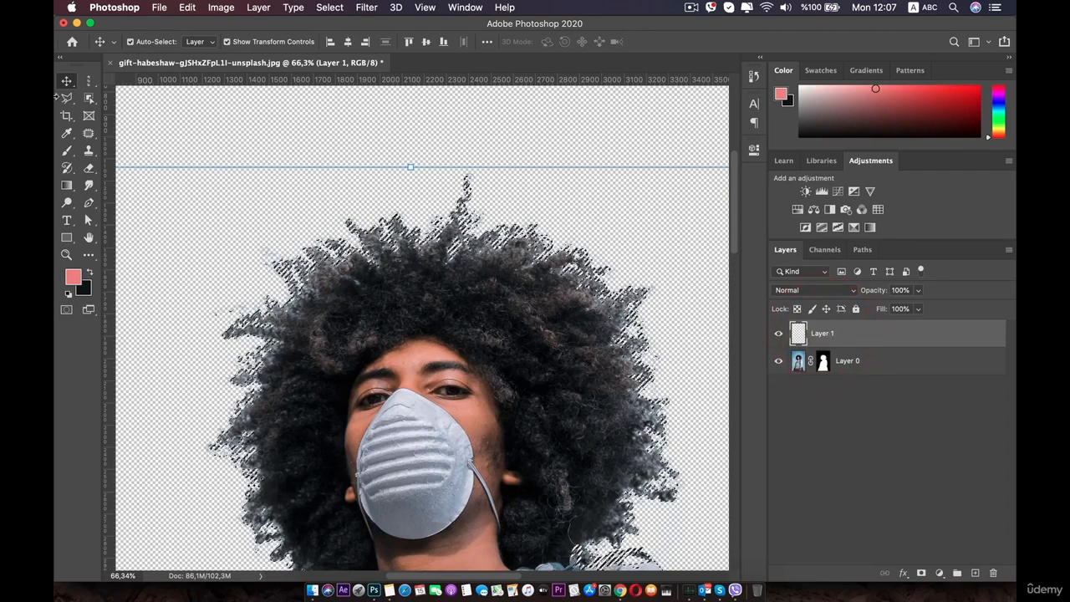
Set up the Soft Round brush with a size of 172 px.
{"action": "left_click", "coordinate": [67, 151]}
{"action": "right_click", "coordinate": [553, 261]}
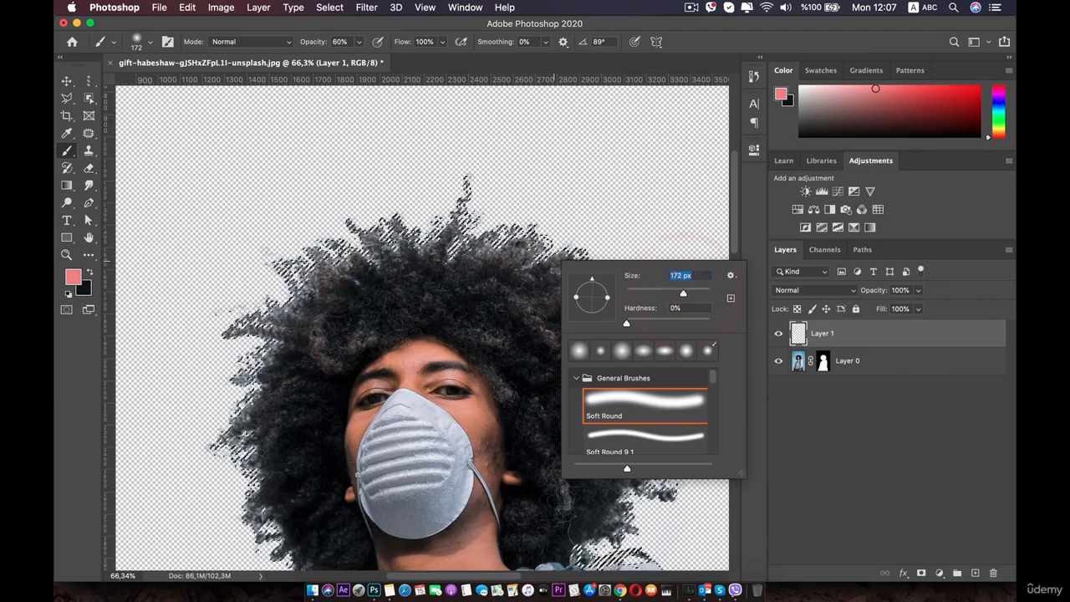
{"action": "left_click", "coordinate": [65, 154]}
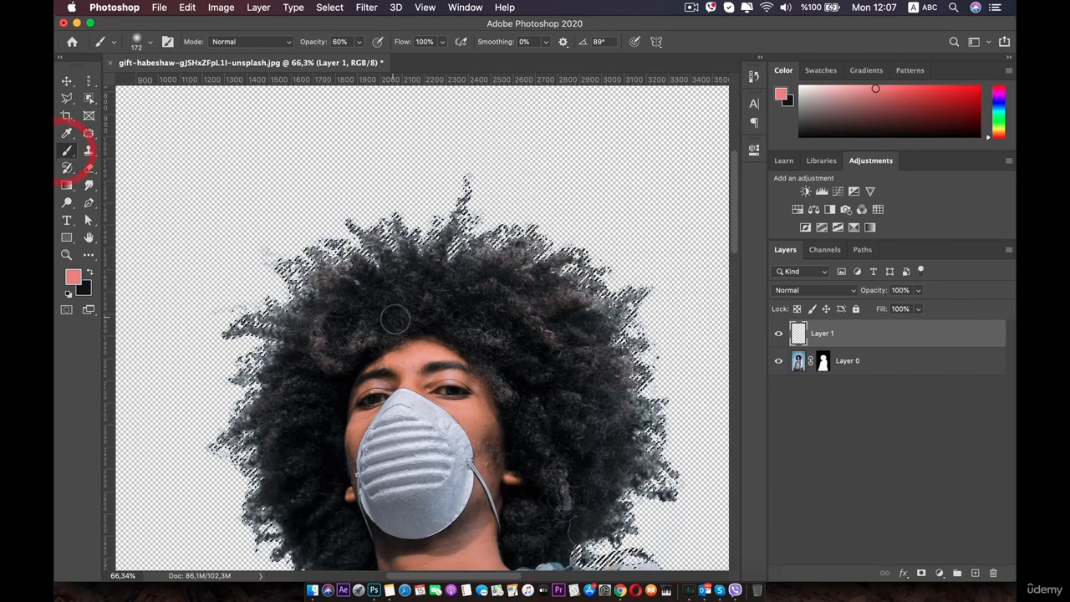
Sample dark tones from inside the hair and paint them over the upper left hair edge on Layer 1.
{"action": "key", "text": "alt"}
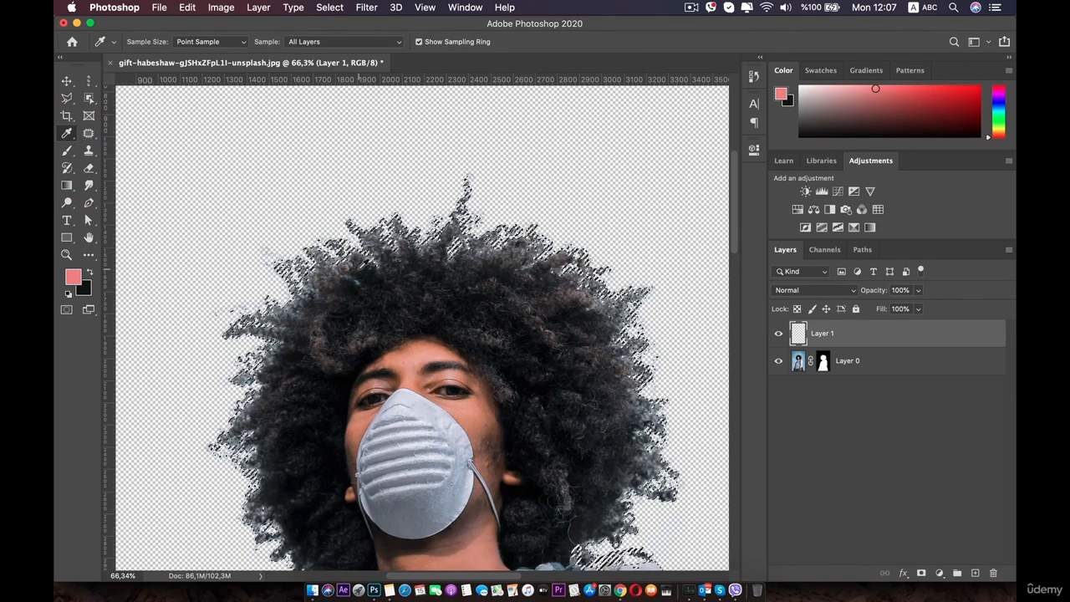
{"action": "left_click", "coordinate": [358, 266], "text": "alt"}
{"action": "key", "text": "b"}
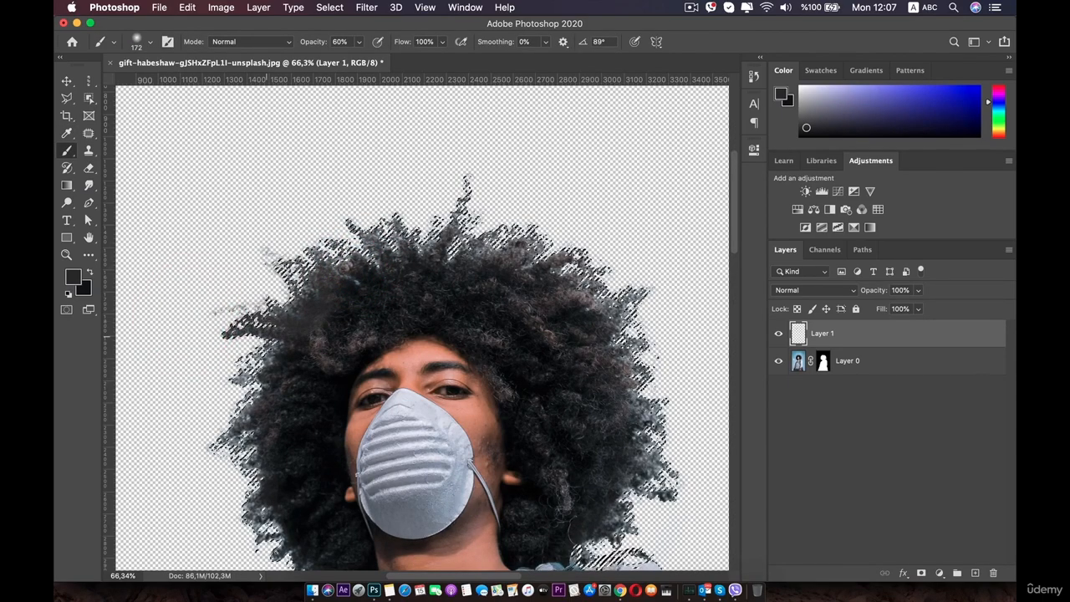
{"action": "key", "text": "i"}
{"action": "left_click", "coordinate": [272, 371]}
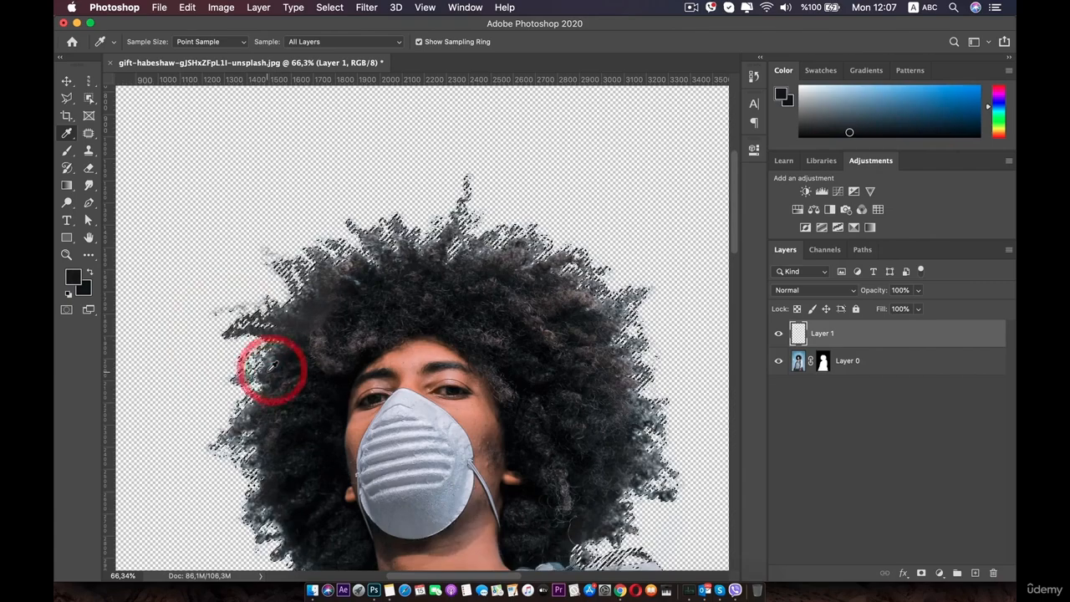
{"action": "key", "text": "b"}
{"action": "left_click", "coordinate": [211, 391]}
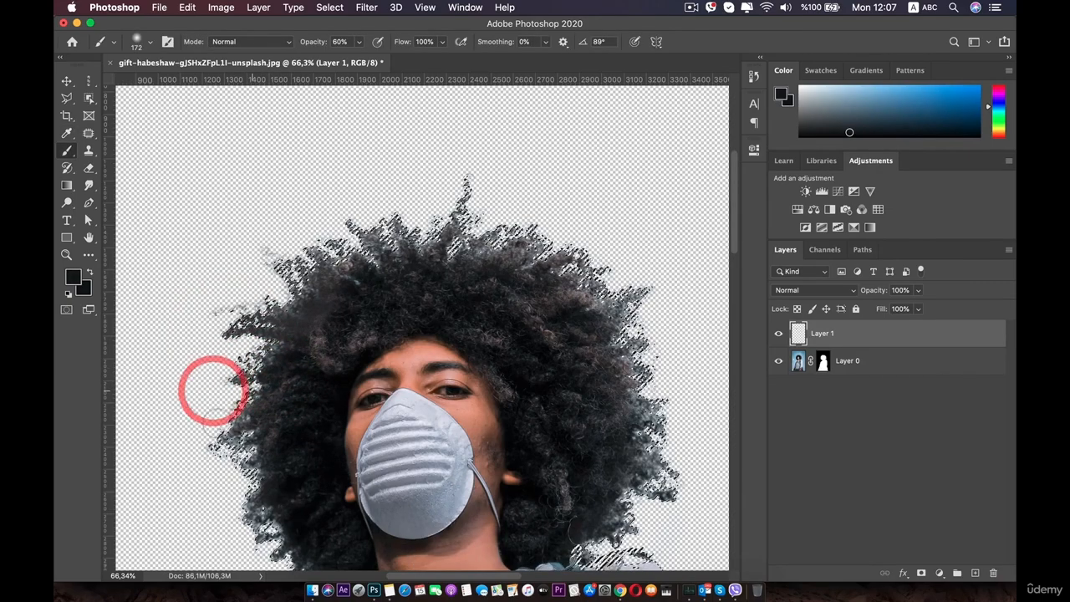
Sample another hair tone and paint over the hair edge at the middle left of the head.
{"action": "key", "text": "i"}
{"action": "left_click", "coordinate": [266, 406]}
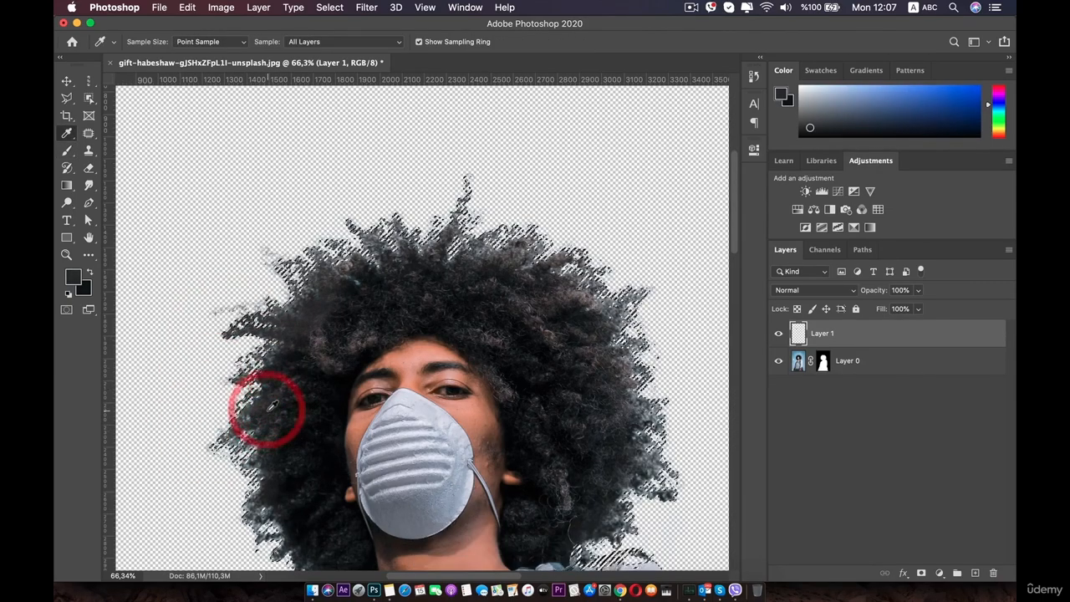
{"action": "key", "text": "b"}
{"action": "mouse_move", "coordinate": [215, 470]}
{"action": "left_mouse_down"}
{"action": "mouse_move", "coordinate": [249, 434]}
{"action": "mouse_move", "coordinate": [249, 456]}
{"action": "left_mouse_up"}
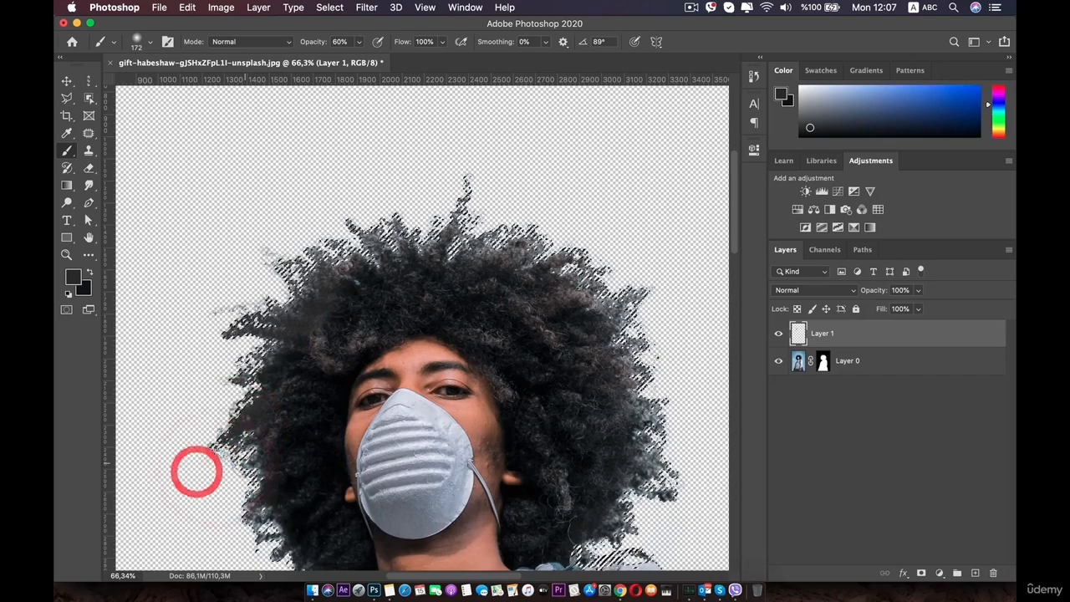
{"action": "left_click_drag", "start_coordinate": [203, 485], "coordinate": [264, 464]}
{"action": "left_click_drag", "start_coordinate": [227, 524], "coordinate": [255, 496]}
Try to paint the sampled dark tone along the lower left hair edge down to the collar.
{"action": "key", "text": "space"}
{"action": "left_click_drag", "start_coordinate": [227, 538], "coordinate": [235, 456]}
{"action": "left_click_drag", "start_coordinate": [260, 416], "coordinate": [281, 393]}
{"action": "mouse_move", "coordinate": [255, 475]}
{"action": "left_mouse_down"}
{"action": "mouse_move", "coordinate": [269, 455]}
{"action": "mouse_move", "coordinate": [269, 473]}
{"action": "left_mouse_up"}
{"action": "left_click_drag", "start_coordinate": [265, 518], "coordinate": [279, 499]}
{"action": "mouse_move", "coordinate": [282, 534]}
{"action": "left_mouse_down"}
{"action": "mouse_move", "coordinate": [292, 515]}
{"action": "mouse_move", "coordinate": [329, 506]}
{"action": "left_mouse_up"}
{"action": "left_click_drag", "start_coordinate": [347, 543], "coordinate": [343, 521]}
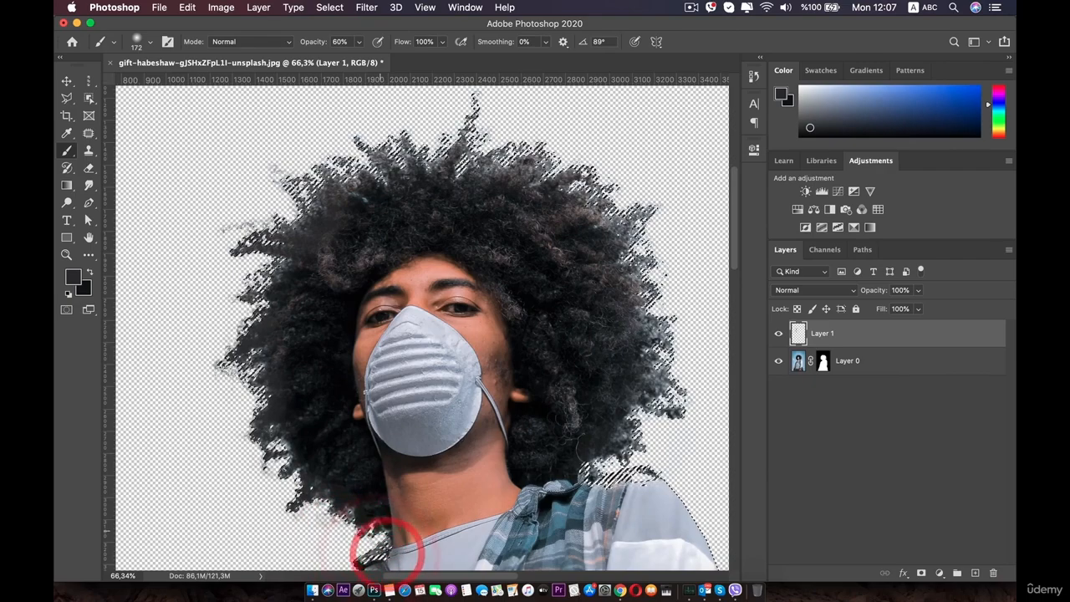
Undo the last five brush strokes on the lower left hair edge.
{"action": "key", "text": "super+z"}
{"action": "key", "text": "super+z"}
{"action": "key", "text": "super+z"}
{"action": "key", "text": "super+z"}
{"action": "key", "text": "super+z"}
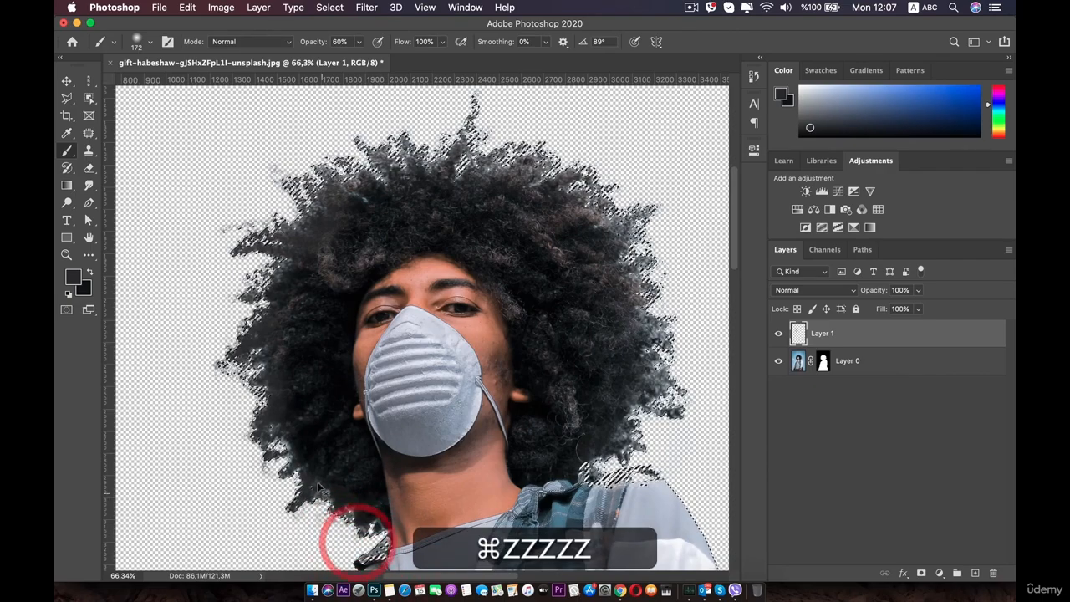
Paint over the top hair edge, and over the upper right edge with a newly sampled hair tone.
{"action": "left_click", "coordinate": [375, 146]}
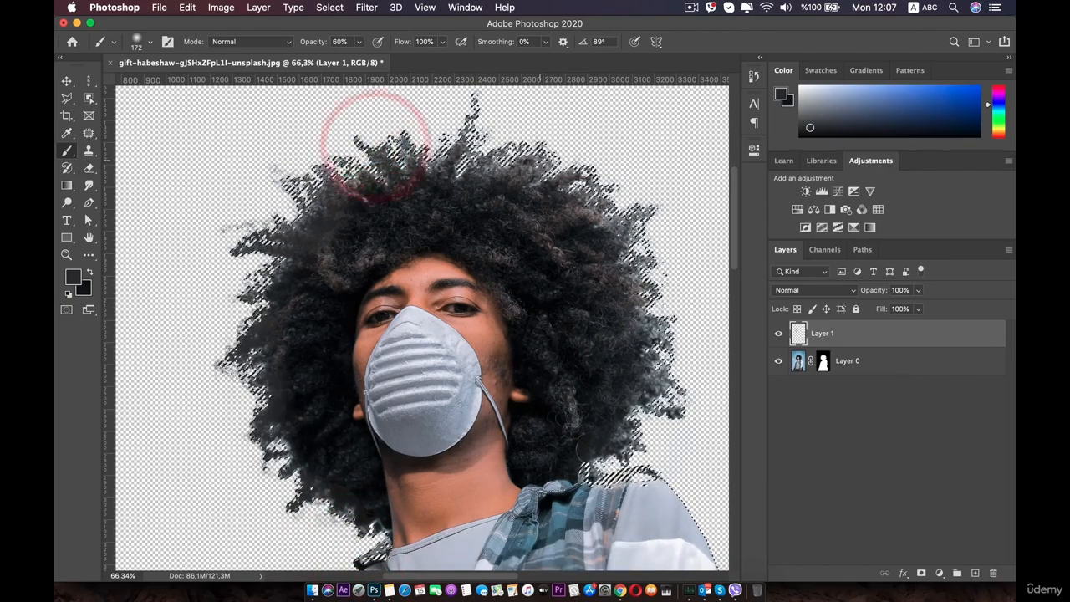
{"action": "key", "text": "i"}
{"action": "key", "text": "i"}
{"action": "key", "text": "i"}
{"action": "key", "text": "i"}
{"action": "key", "text": "i"}
{"action": "key", "text": "i"}
{"action": "key", "text": "i"}
{"action": "key", "text": "i"}
{"action": "left_click", "coordinate": [519, 175]}
{"action": "key", "text": "b"}
{"action": "key", "text": "b"}
{"action": "key", "text": "b"}
{"action": "key", "text": "b"}
{"action": "key", "text": "b"}
{"action": "key", "text": "b"}
{"action": "key", "text": "b"}
{"action": "key", "text": "b"}
{"action": "key", "text": "b"}
{"action": "key", "text": "b"}
{"action": "key", "text": "b"}
{"action": "key", "text": "b"}
{"action": "key", "text": "b"}
{"action": "key", "text": "b"}
{"action": "key", "text": "b"}
{"action": "key", "text": "b"}
{"action": "key", "text": "b"}
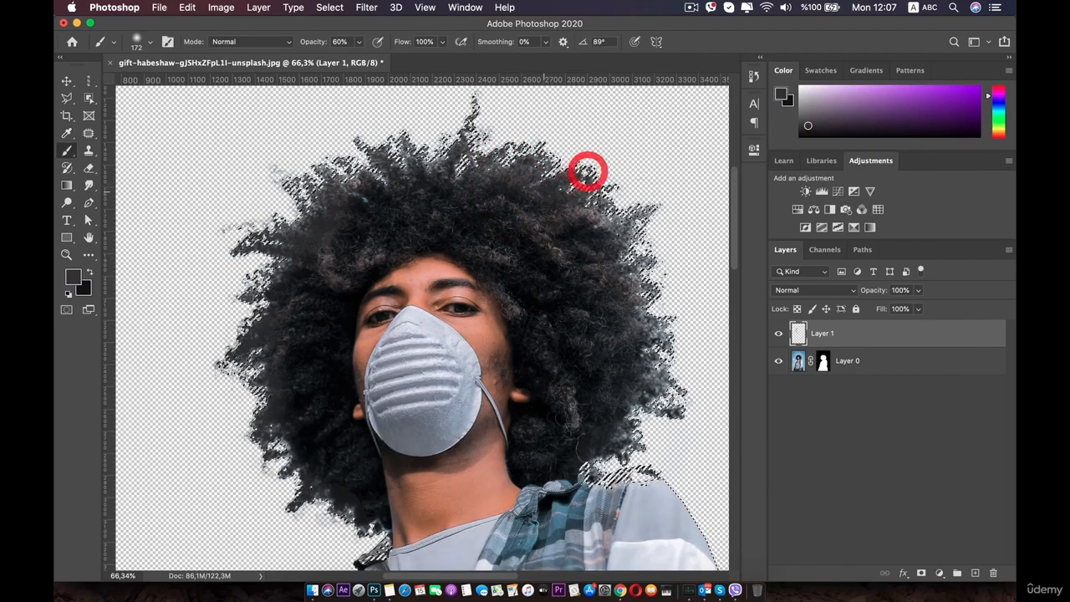
{"action": "left_click_drag", "start_coordinate": [689, 202], "coordinate": [640, 325]}
Sample a dark tone from the right side of the hair and paint over the lower right hair edge.
{"action": "key", "text": "i"}
{"action": "key", "text": "i"}
{"action": "key", "text": "i"}
{"action": "key", "text": "i"}
{"action": "key", "text": "i"}
{"action": "key", "text": "i"}
{"action": "key", "text": "i"}
{"action": "key", "text": "i"}
{"action": "key", "text": "i"}
{"action": "key", "text": "i"}
{"action": "key", "text": "i"}
{"action": "key", "text": "i"}
{"action": "key", "text": "i"}
{"action": "key", "text": "i"}
{"action": "key", "text": "i"}
{"action": "key", "text": "i"}
{"action": "key", "text": "i"}
{"action": "key", "text": "i"}
{"action": "key", "text": "i"}
{"action": "key", "text": "i"}
{"action": "left_click", "coordinate": [635, 332]}
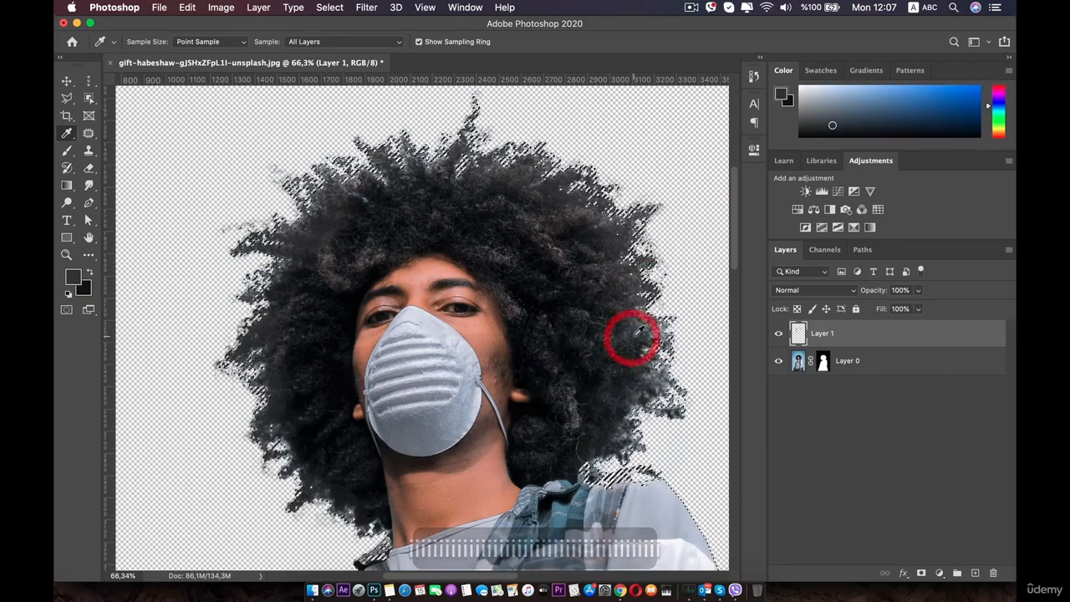
{"action": "key", "text": "b"}
{"action": "key", "text": "b"}
{"action": "key", "text": "b"}
{"action": "key", "text": "b"}
{"action": "key", "text": "b"}
{"action": "key", "text": "b"}
{"action": "key", "text": "b"}
{"action": "key", "text": "b"}
{"action": "key", "text": "b"}
{"action": "key", "text": "b"}
{"action": "key", "text": "b"}
{"action": "key", "text": "b"}
{"action": "key", "text": "b"}
{"action": "key", "text": "b"}
{"action": "key", "text": "b"}
{"action": "key", "text": "b"}
{"action": "key", "text": "b"}
{"action": "key", "text": "b"}
{"action": "left_click", "coordinate": [707, 407]}
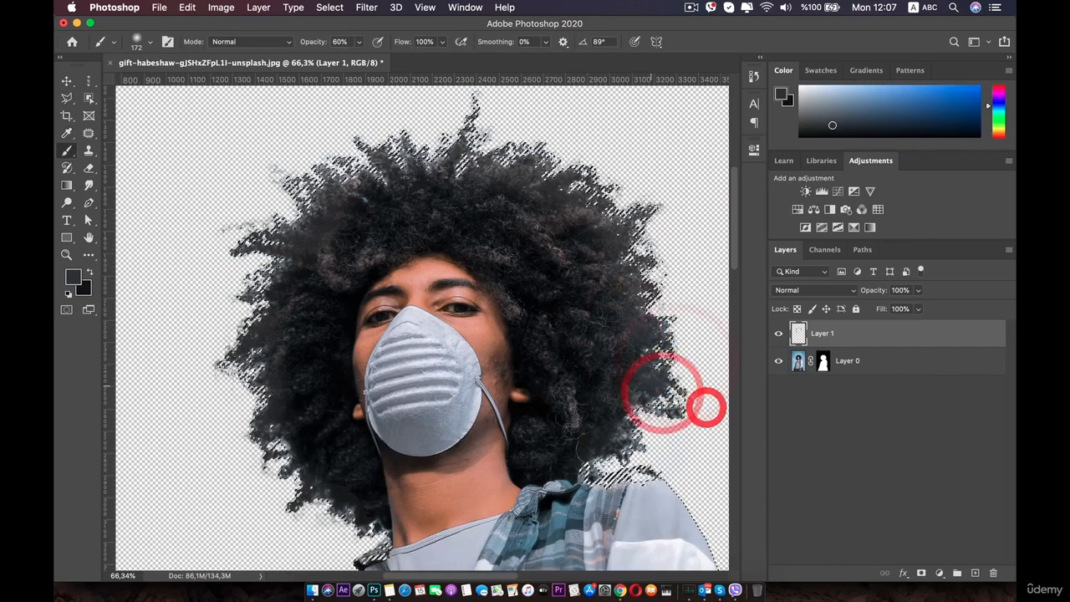
{"action": "left_click", "coordinate": [678, 404]}
Try to paint the hair edge down to the right shoulder, and undo the last four brush strokes.
{"action": "left_click", "coordinate": [685, 420]}
{"action": "left_click", "coordinate": [666, 428]}
{"action": "left_click", "coordinate": [623, 460]}
{"action": "left_click", "coordinate": [628, 464]}
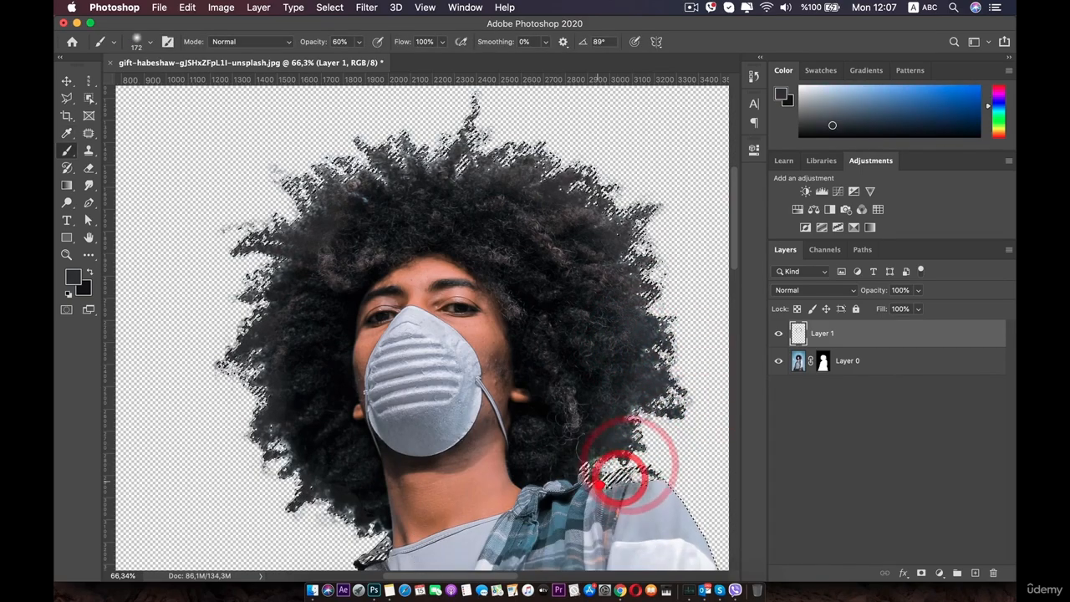
{"action": "key", "text": "super+z"}
{"action": "key", "text": "super+z"}
{"action": "key", "text": "super+z"}
{"action": "key", "text": "super+z"}
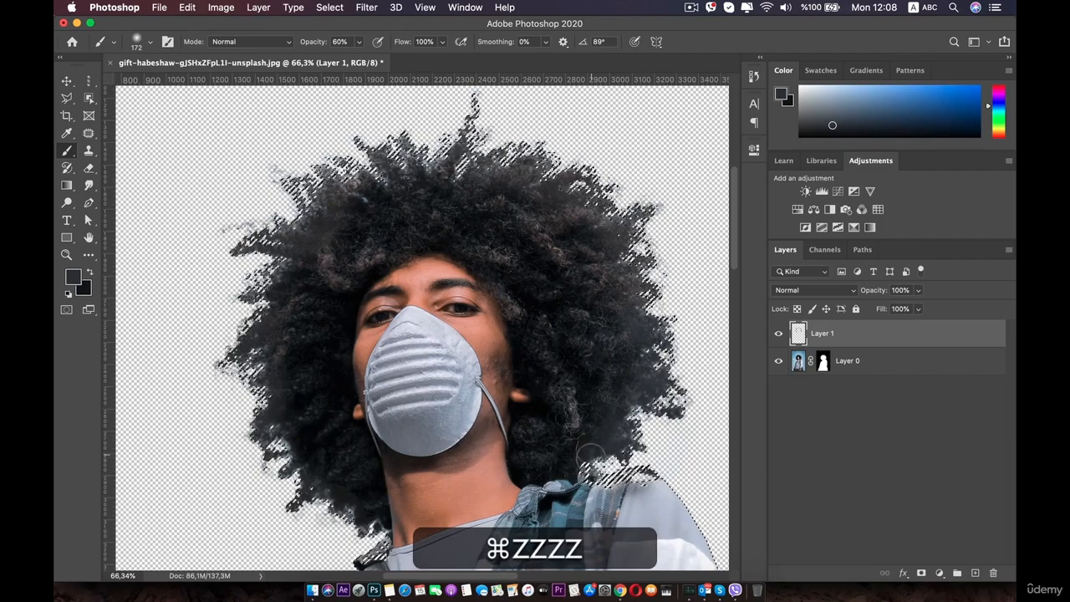
Set the painted hair layer's blend mode to Multiply and clear the active selection.
{"action": "left_click", "coordinate": [654, 450]}
{"action": "key", "text": "super+minus"}
{"action": "key", "text": "super+minus"}
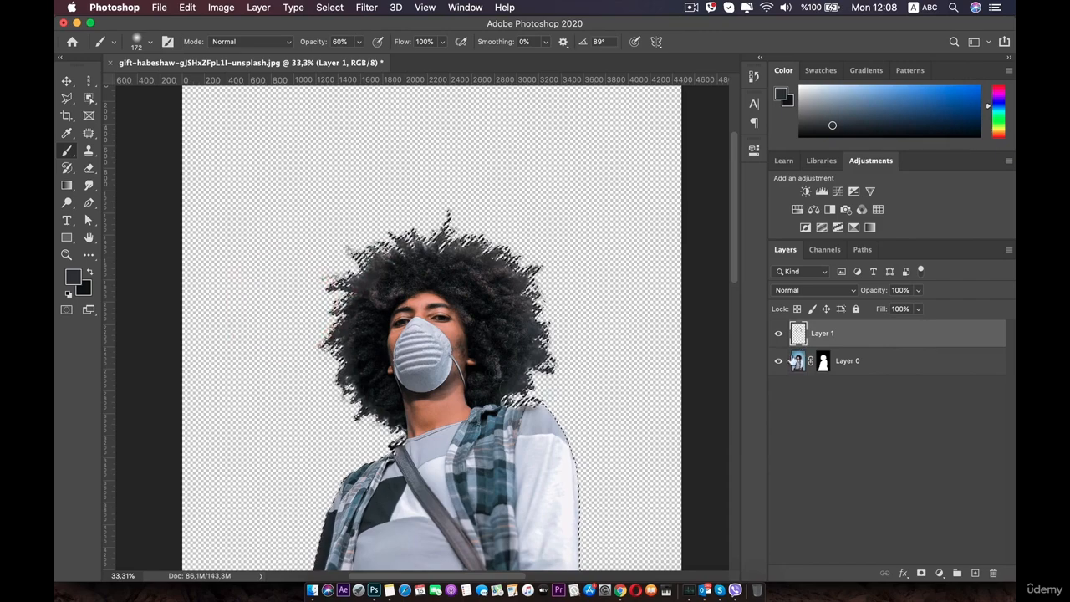
{"action": "left_click", "coordinate": [847, 292]}
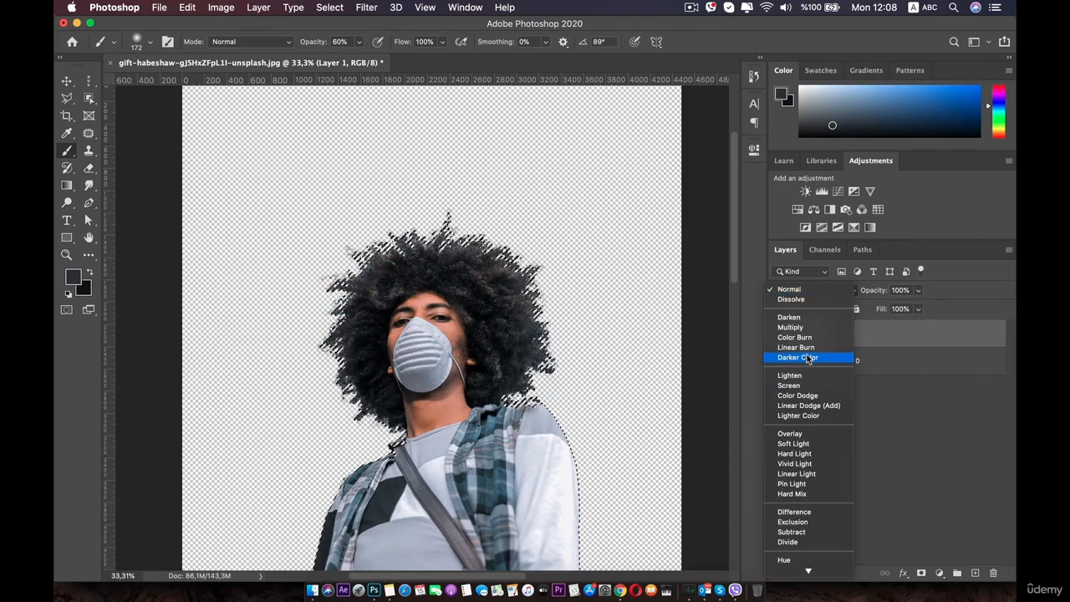
{"action": "left_click", "coordinate": [799, 327]}
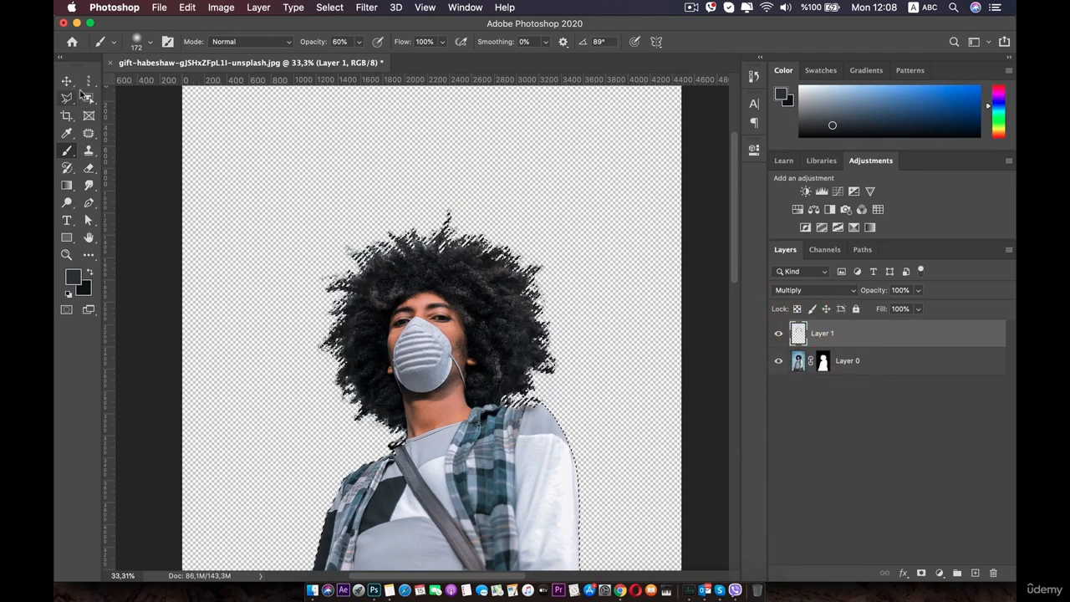
{"action": "key", "text": "super+d"}
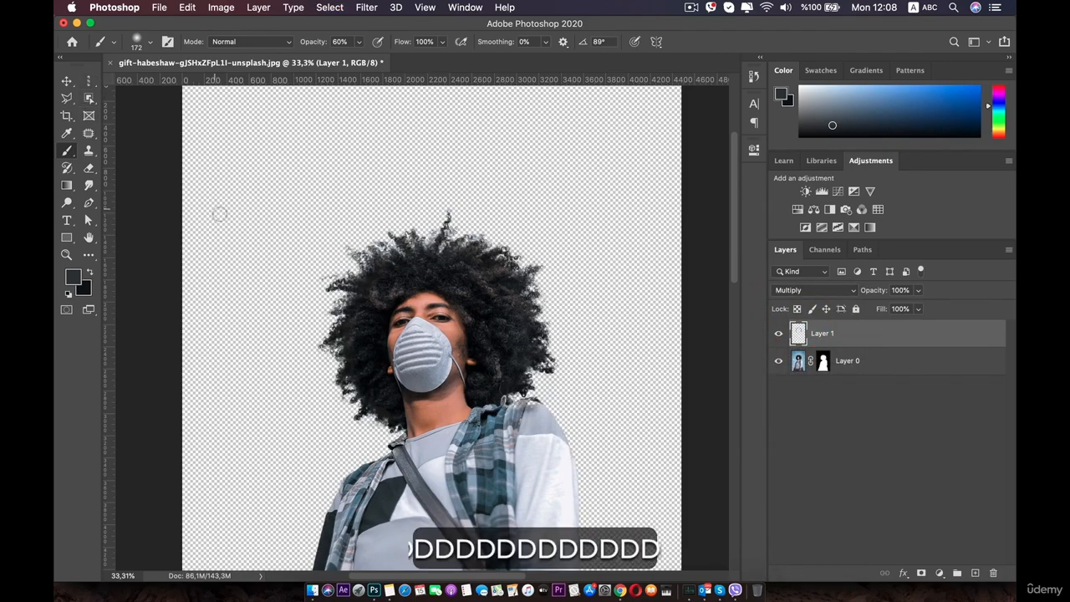
{"action": "scroll", "coordinate": [219, 214], "scroll_direction": "up", "scroll_amount": 4}
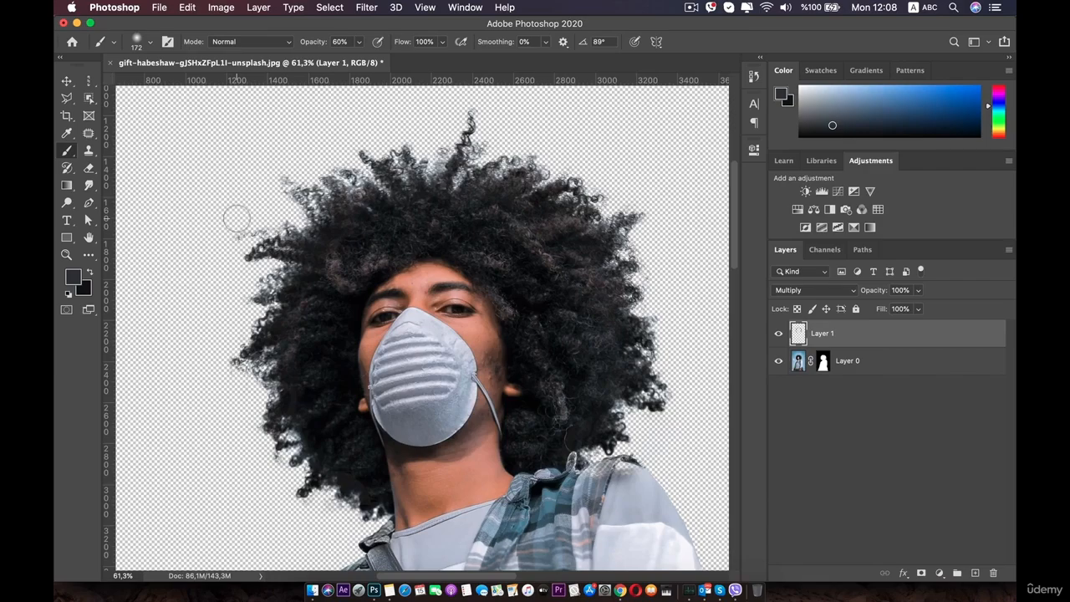
Add a green solid colour fill layer (#53de7d) and place it beneath the masked photo layer.
{"action": "scroll", "coordinate": [236, 218], "scroll_direction": "down", "scroll_amount": 5}
{"action": "left_click", "coordinate": [939, 572]}
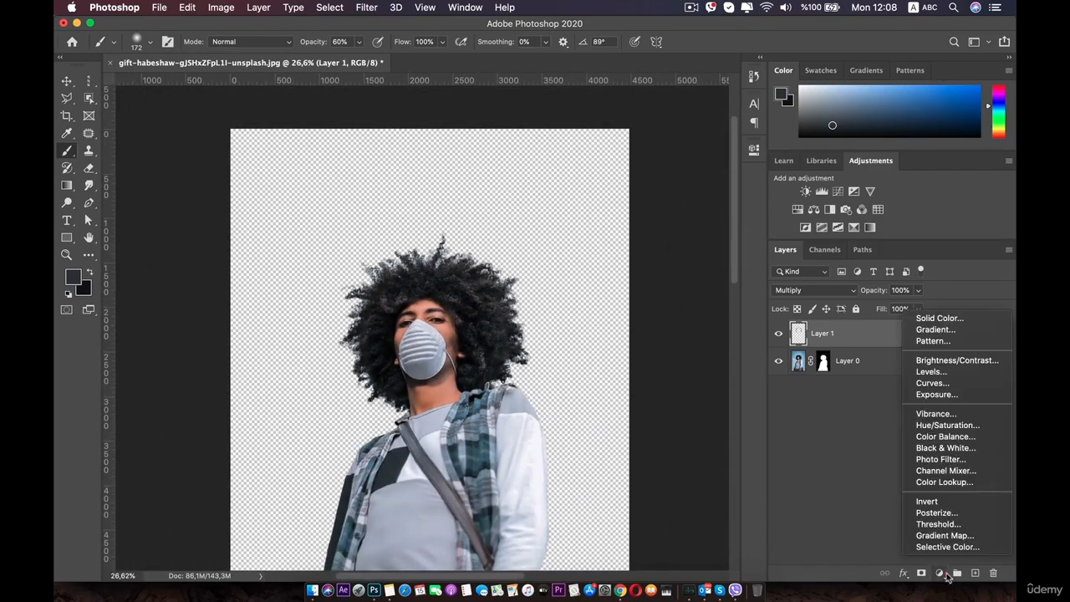
{"action": "left_click", "coordinate": [973, 319]}
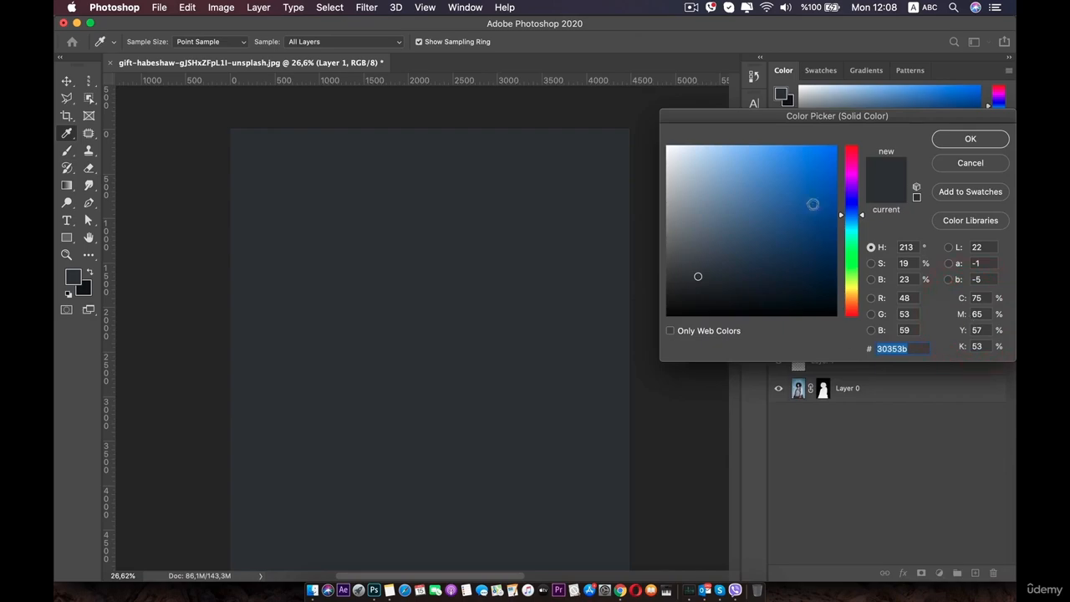
{"action": "left_click", "coordinate": [852, 163]}
{"action": "left_click_drag", "start_coordinate": [852, 154], "coordinate": [852, 250]}
{"action": "left_click", "coordinate": [774, 178]}
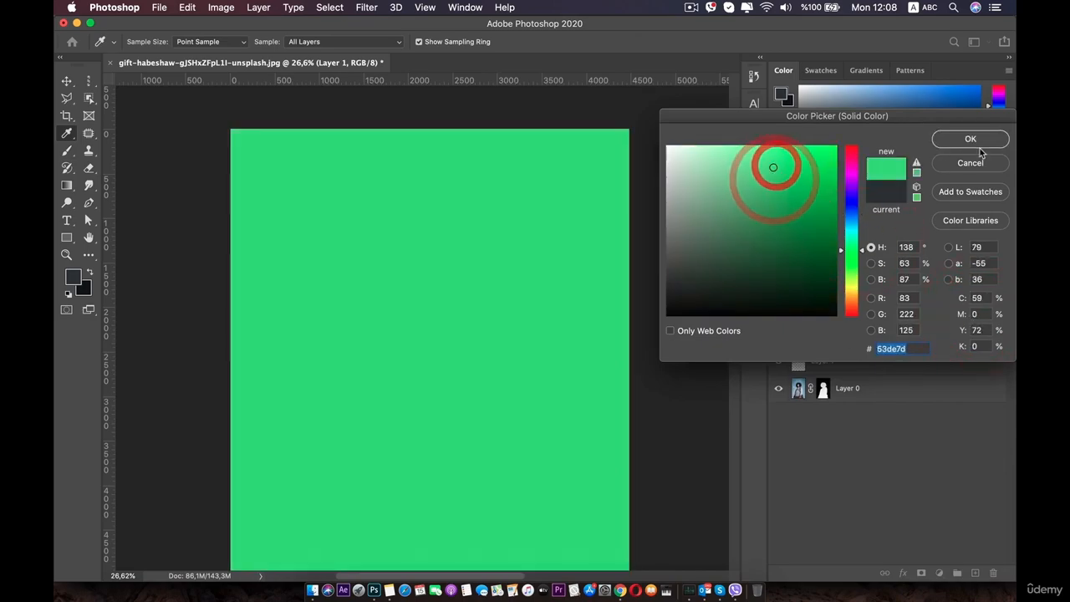
{"action": "left_click", "coordinate": [971, 139]}
{"action": "left_click_drag", "start_coordinate": [857, 333], "coordinate": [842, 411]}
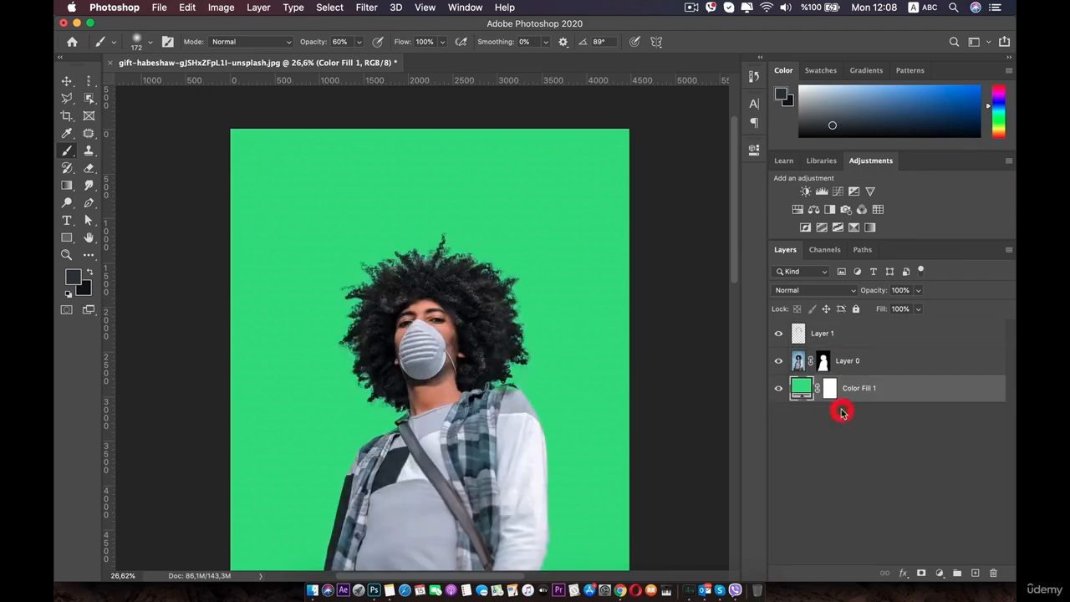
Try magenta, blue, cyan and orange hues for the background fill, then apply orange-red #de7353.
{"action": "double_click", "coordinate": [801, 387]}
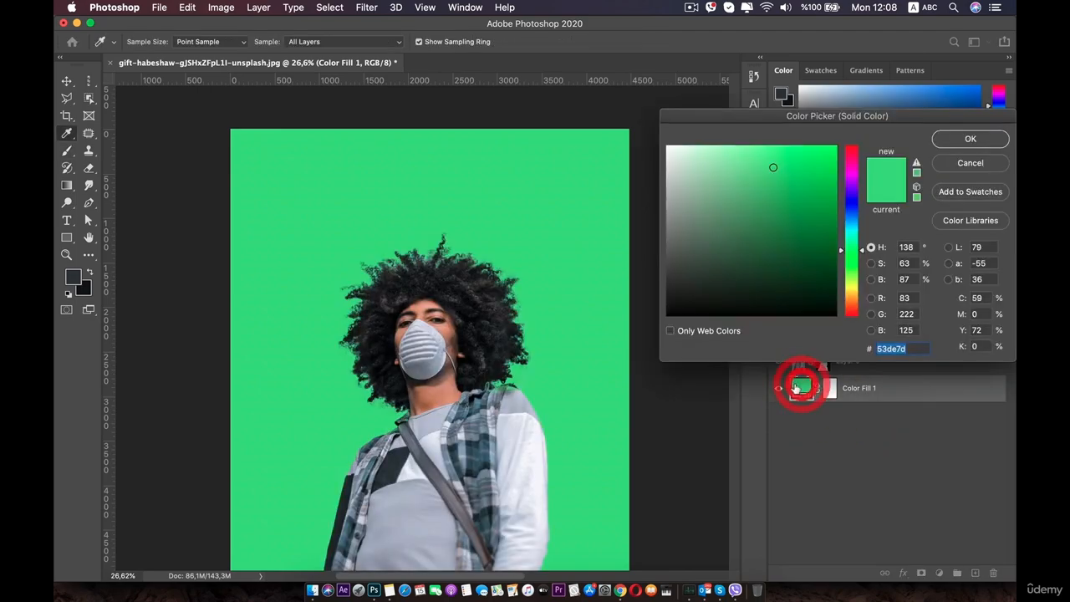
{"action": "left_click", "coordinate": [850, 172]}
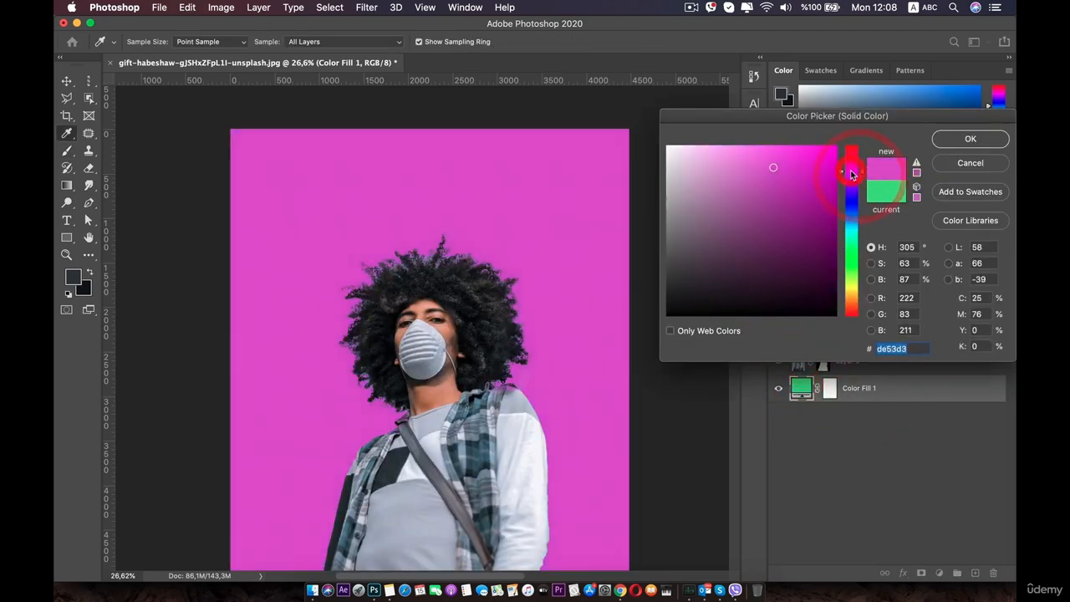
{"action": "left_click", "coordinate": [847, 212]}
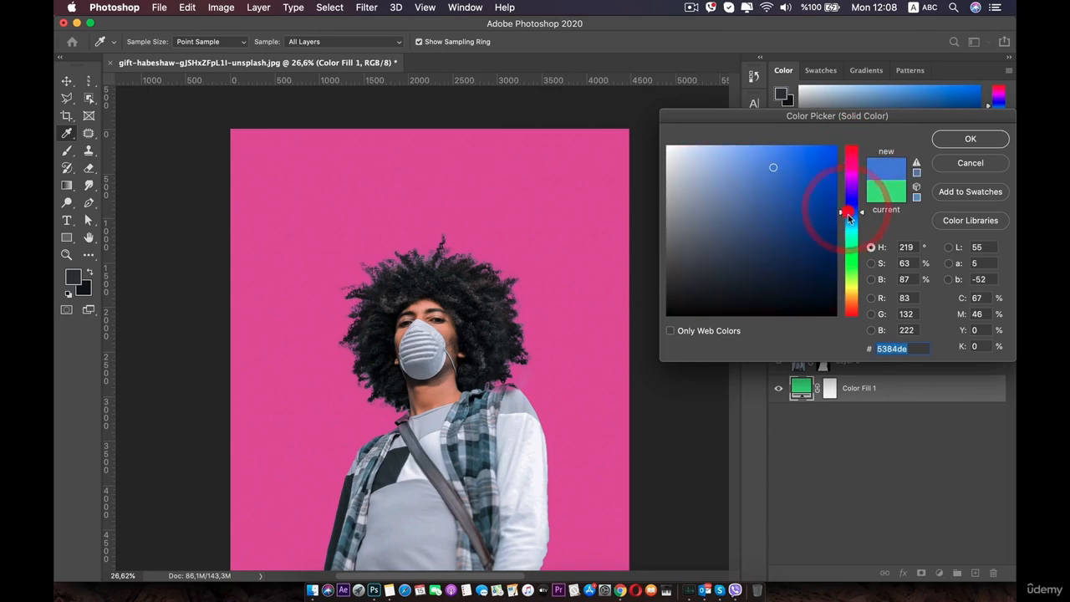
{"action": "left_click_drag", "start_coordinate": [850, 221], "coordinate": [849, 229]}
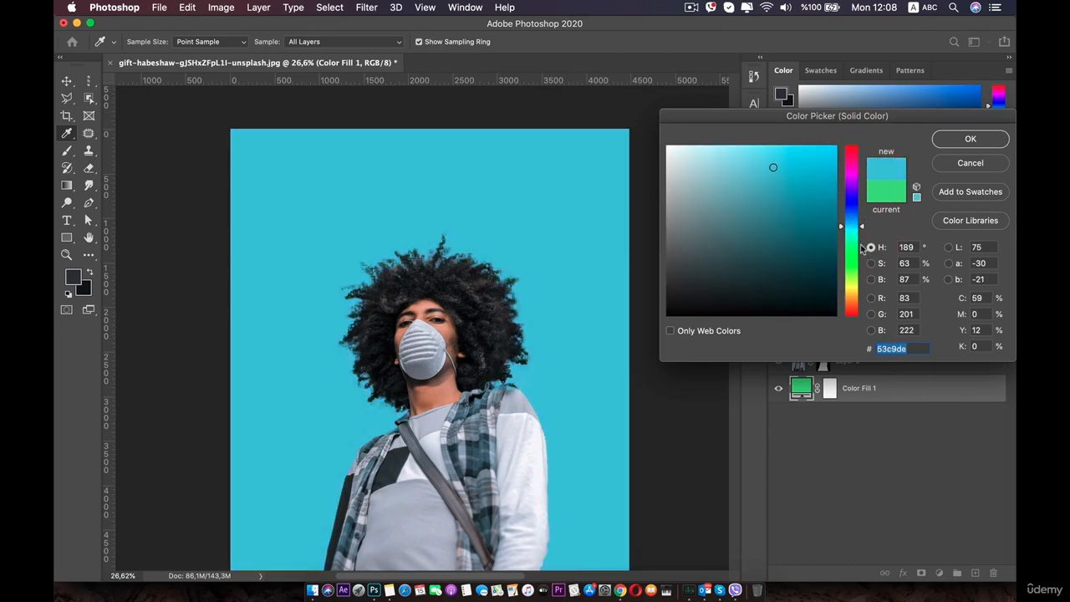
{"action": "left_click_drag", "start_coordinate": [849, 230], "coordinate": [845, 303]}
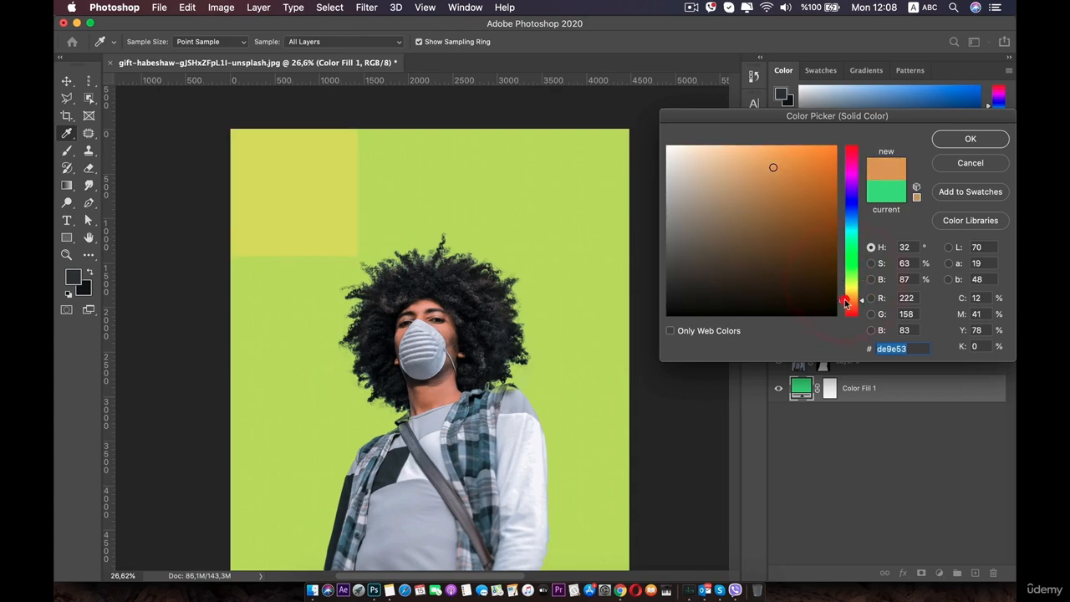
{"action": "left_click", "coordinate": [849, 310]}
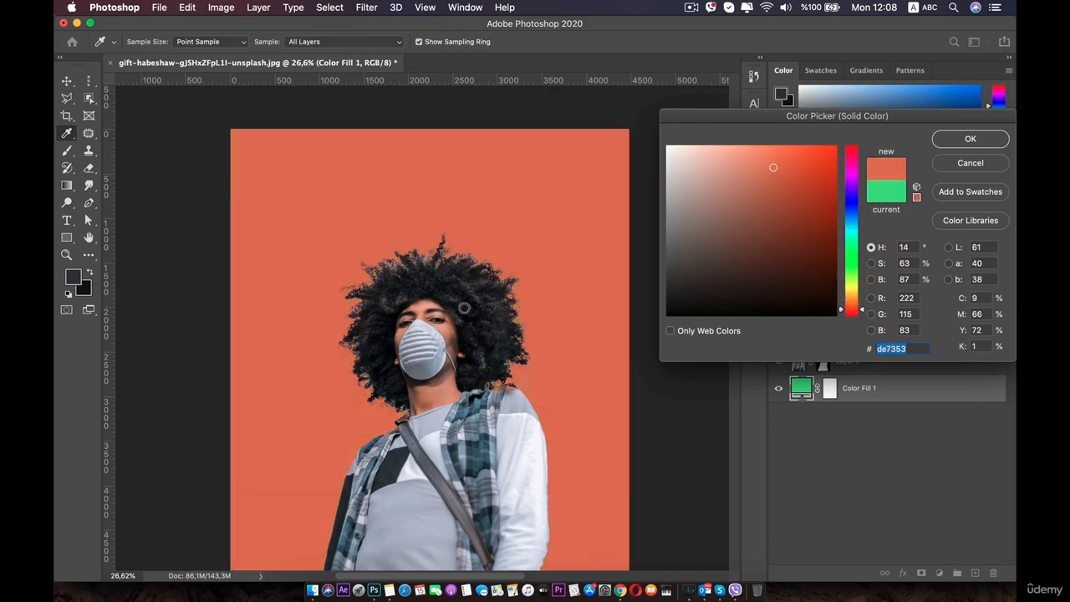
{"action": "left_click", "coordinate": [973, 137]}
{"action": "key", "text": "b"}
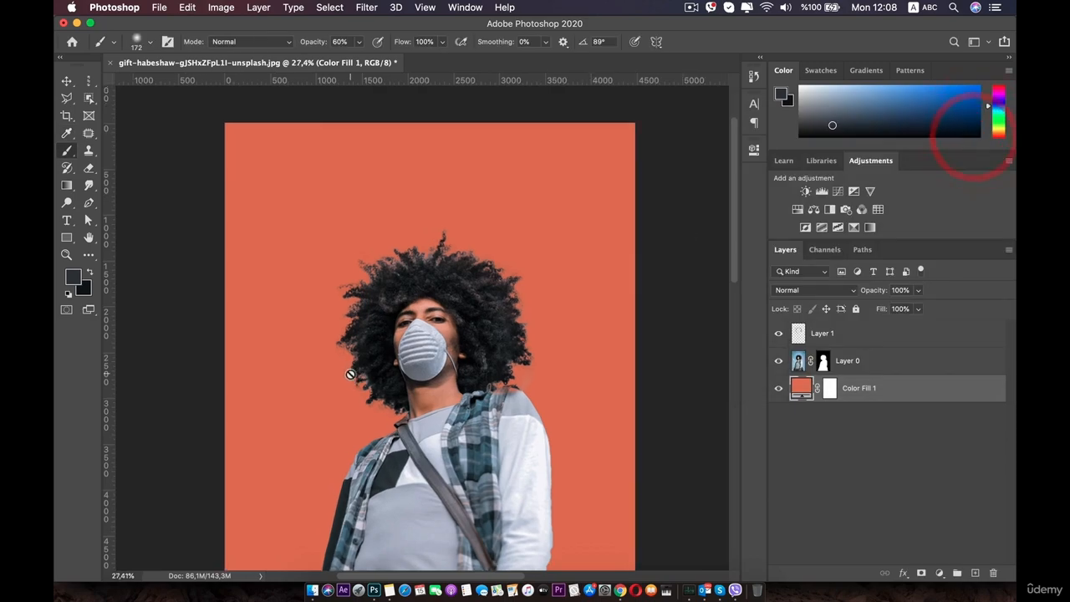
Load Layer 0's mask as a selection and make the Multiply paint layer active.
{"action": "scroll", "coordinate": [442, 293], "scroll_direction": "up", "scroll_amount": 10}
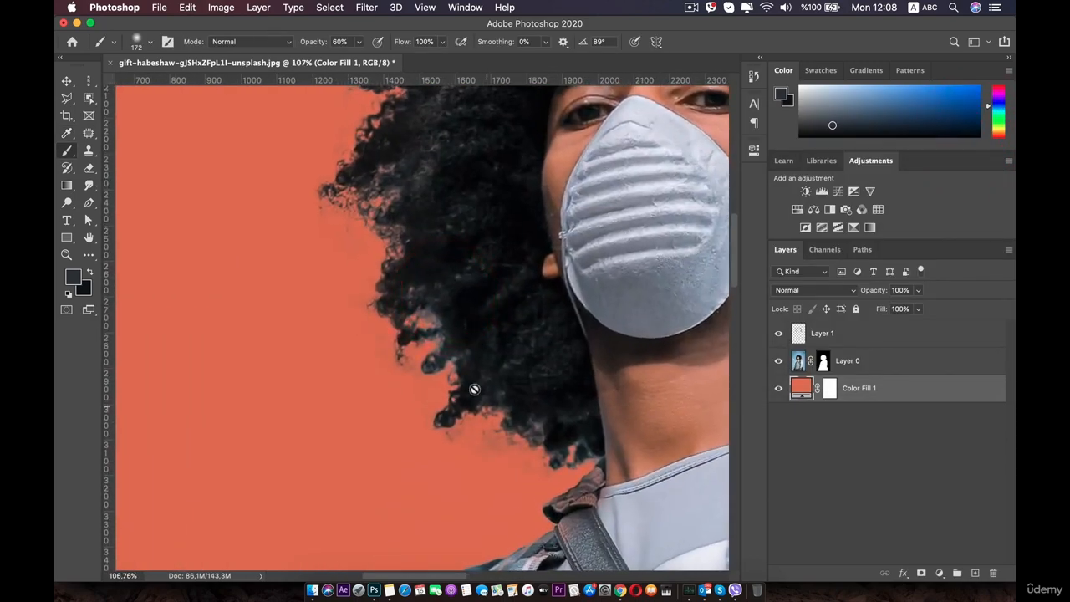
{"action": "left_click_drag", "start_coordinate": [474, 390], "coordinate": [430, 311]}
{"action": "left_click", "coordinate": [824, 361]}
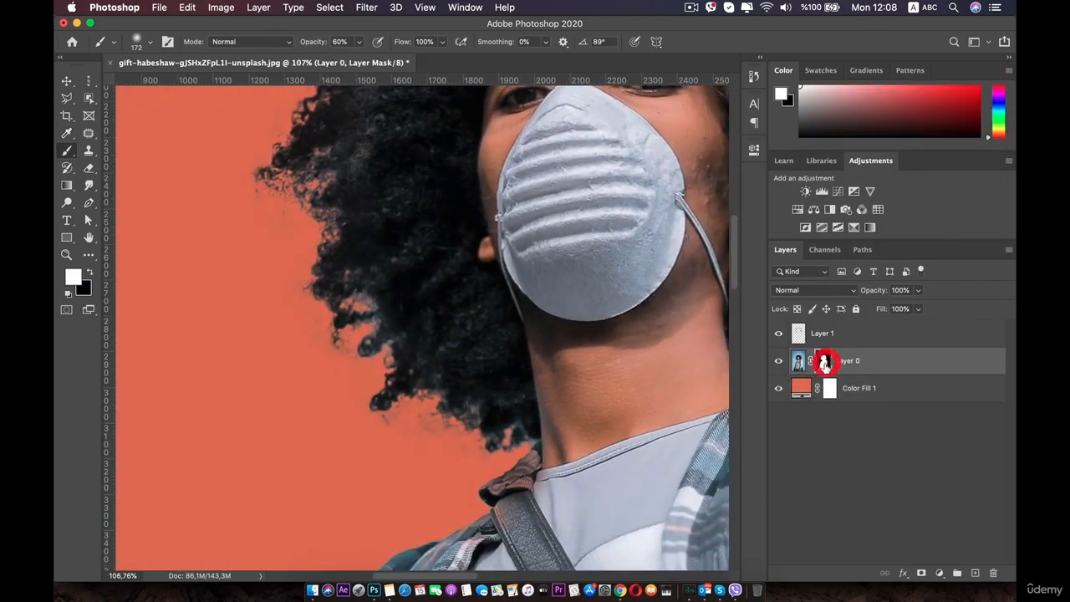
{"action": "left_click", "coordinate": [823, 361], "text": "super"}
{"action": "scroll", "coordinate": [422, 323], "scroll_direction": "up", "scroll_amount": 5}
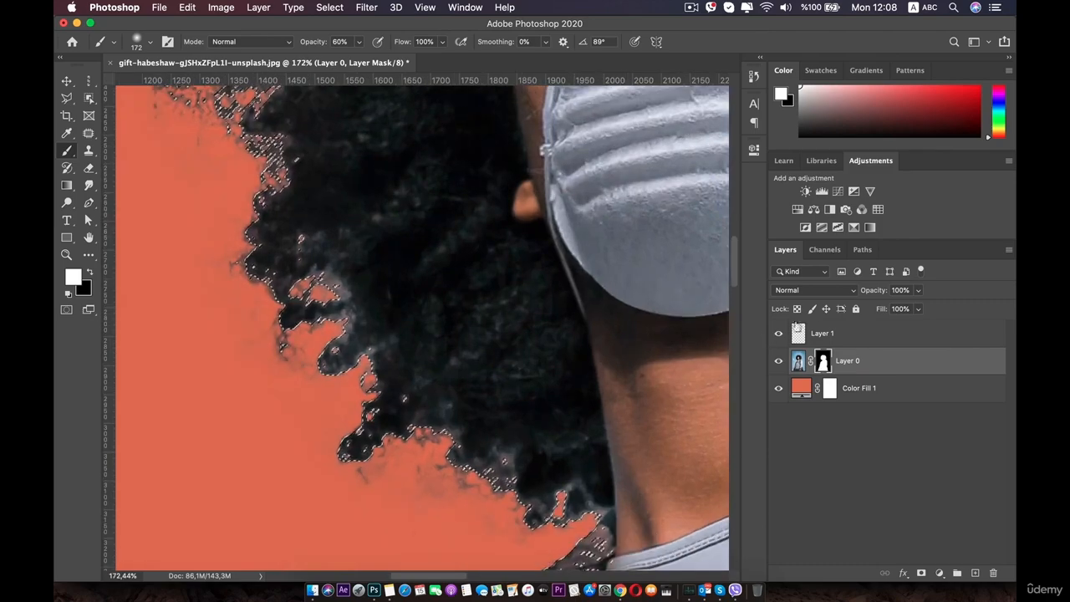
{"action": "left_click", "coordinate": [798, 332]}
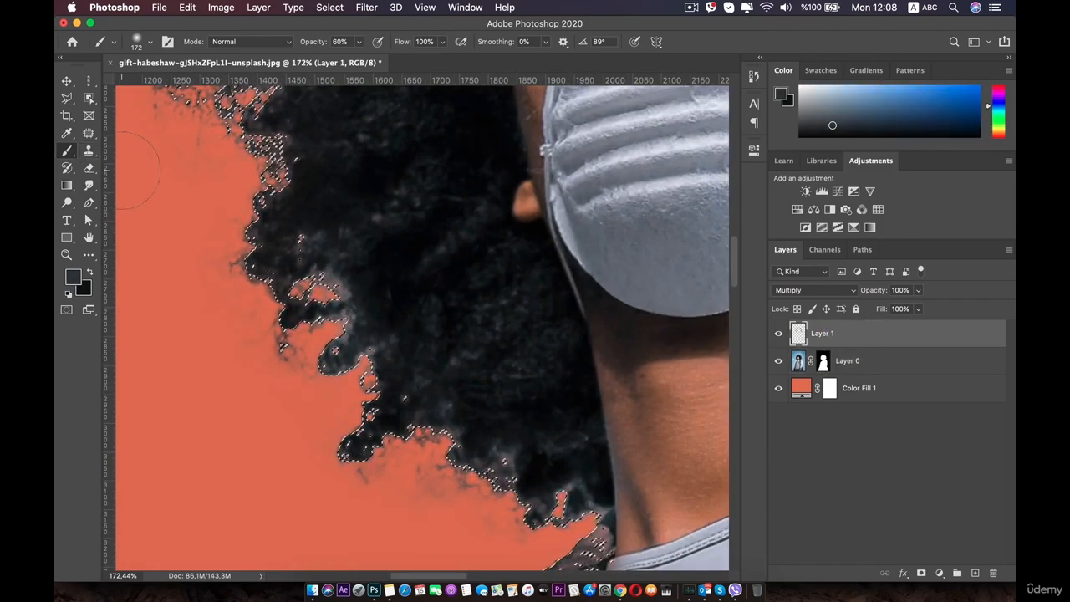
Sample a near-black hair tone, paint over the lower left hair edge, and clear the selection.
{"action": "key", "text": "i"}
{"action": "left_click", "coordinate": [429, 288]}
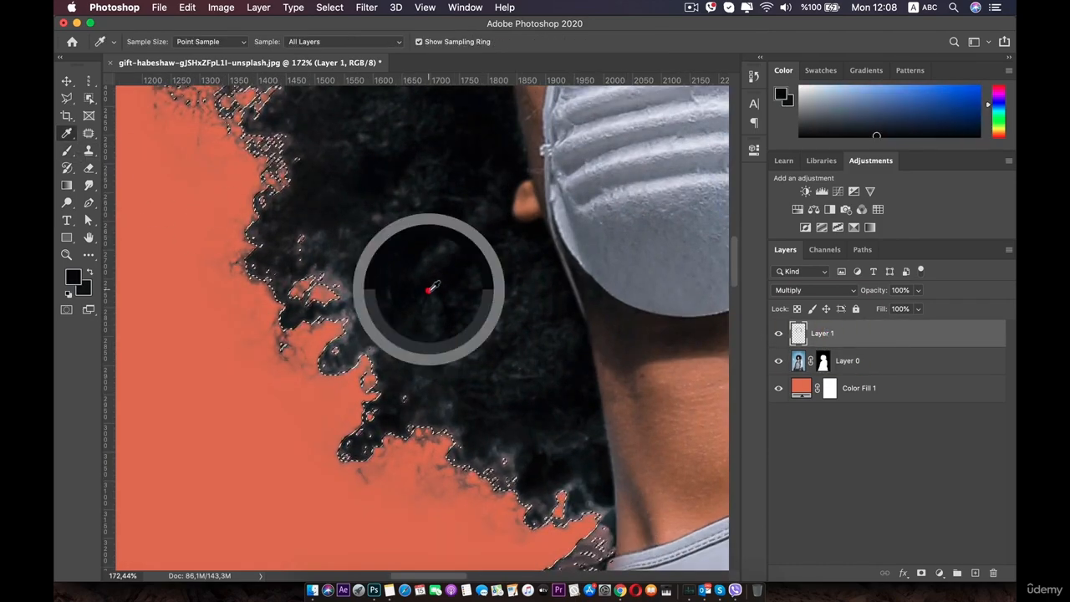
{"action": "key", "text": "b"}
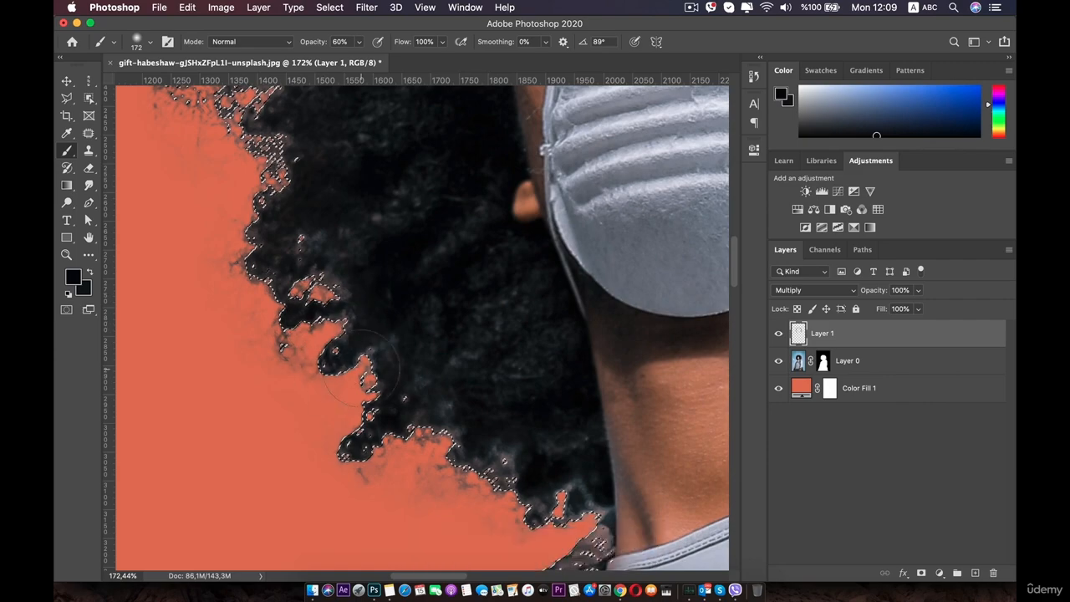
{"action": "mouse_move", "coordinate": [362, 369]}
{"action": "left_mouse_down"}
{"action": "mouse_move", "coordinate": [354, 465]}
{"action": "mouse_move", "coordinate": [473, 463]}
{"action": "mouse_move", "coordinate": [567, 497]}
{"action": "left_mouse_up"}
{"action": "scroll", "coordinate": [425, 429], "scroll_direction": "down", "scroll_amount": 5}
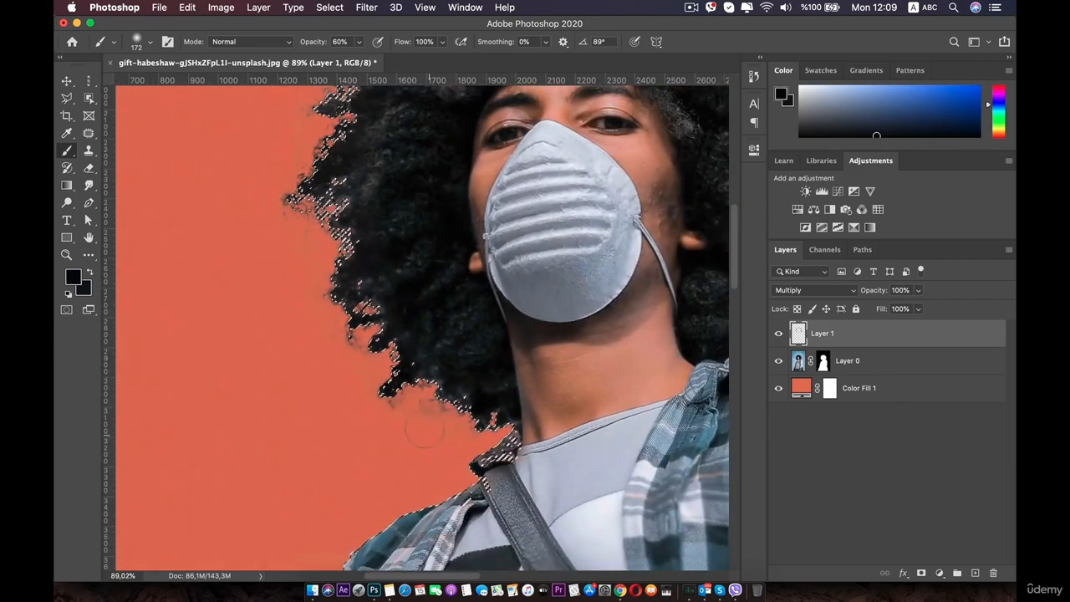
{"action": "scroll", "coordinate": [424, 429], "scroll_direction": "down", "scroll_amount": 3}
{"action": "key", "text": "super+d"}
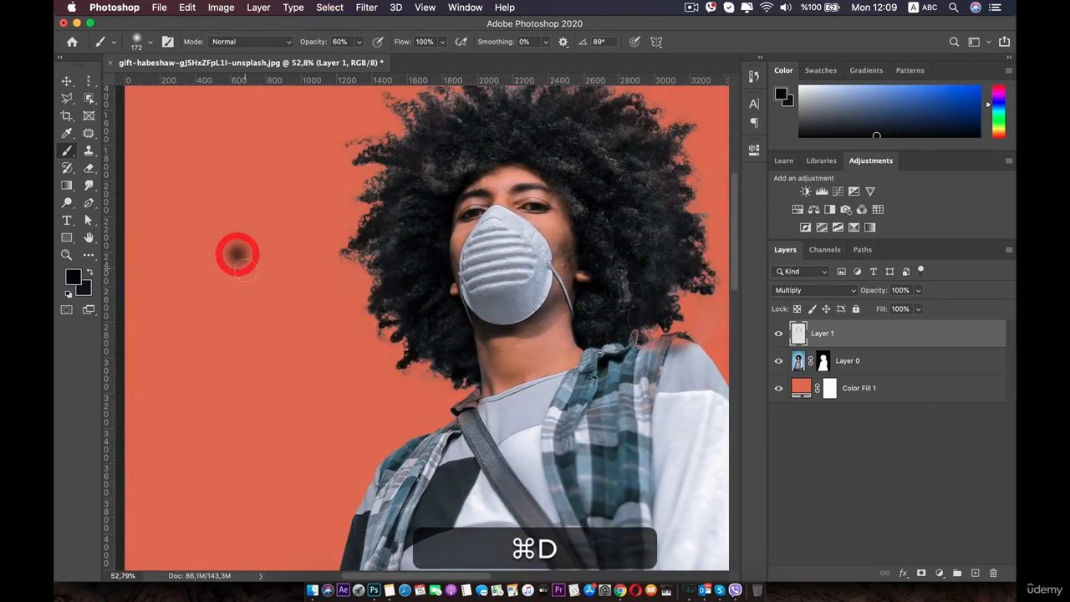
{"action": "key", "text": "super+z"}
Examine the whole cut-out and the upper hair edge against the orange-red background.
{"action": "scroll", "coordinate": [275, 303], "scroll_direction": "down", "scroll_amount": 3}
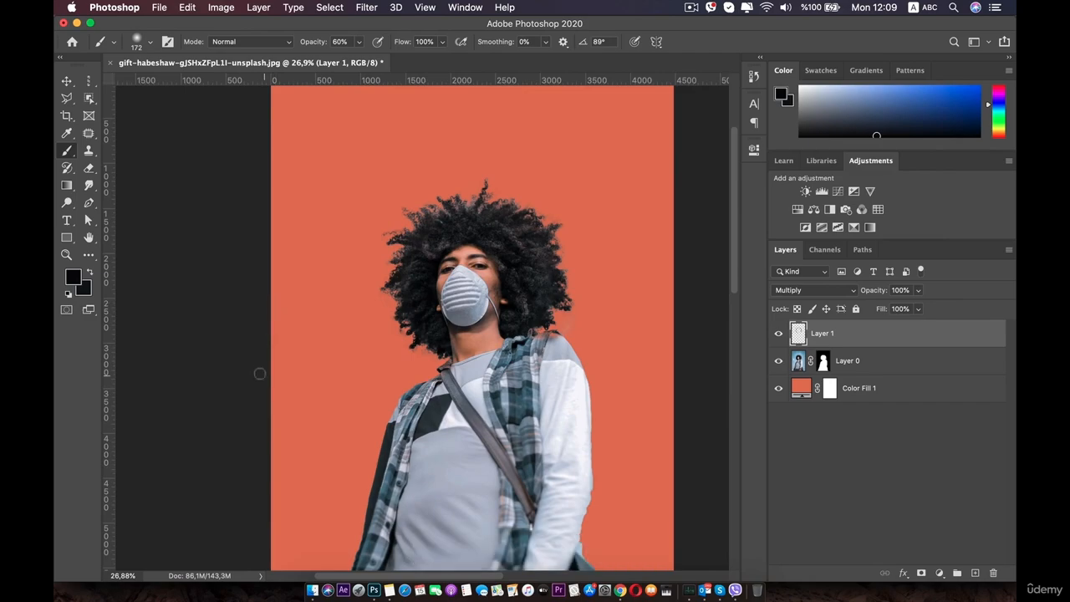
{"action": "scroll", "coordinate": [391, 285], "scroll_direction": "down", "scroll_amount": 3}
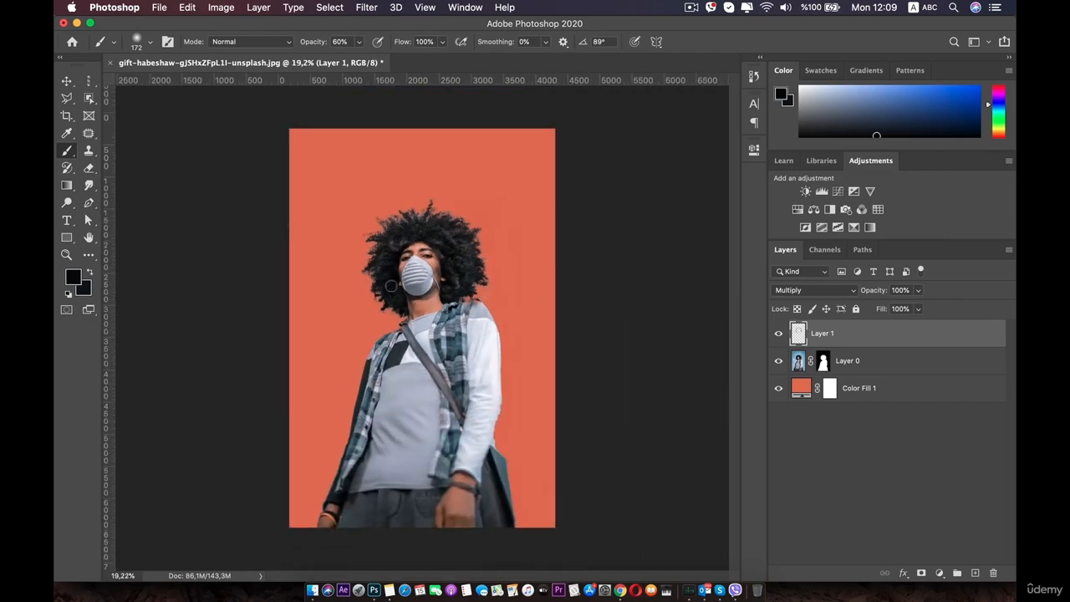
{"action": "scroll", "coordinate": [392, 286], "scroll_direction": "up", "scroll_amount": 2}
{"action": "scroll", "coordinate": [392, 285], "scroll_direction": "up", "scroll_amount": 2}
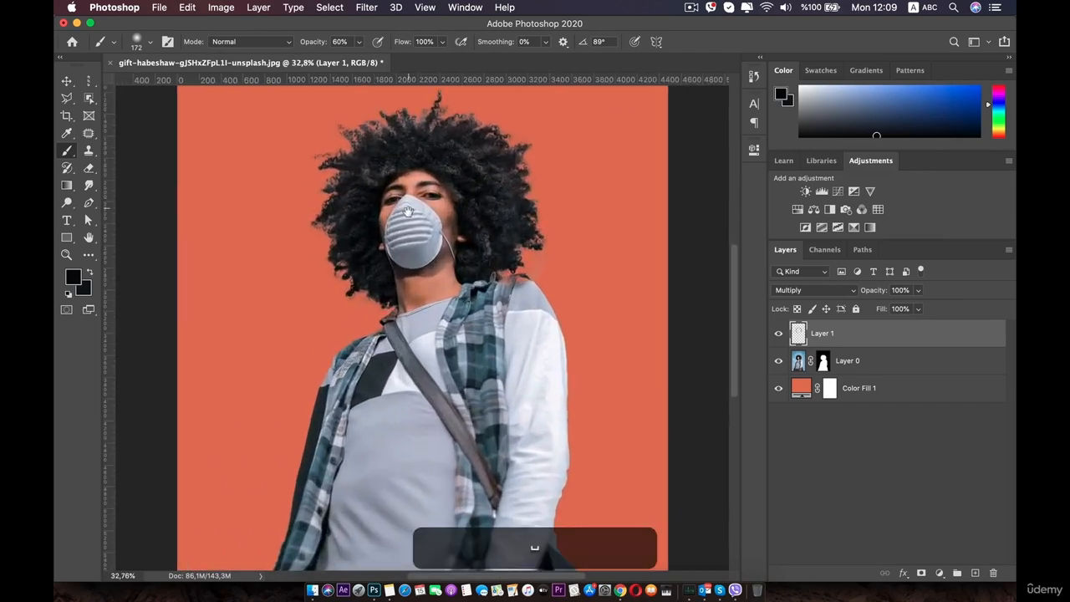
{"action": "left_click_drag", "start_coordinate": [407, 210], "coordinate": [405, 339]}
{"action": "scroll", "coordinate": [413, 337], "scroll_direction": "up", "scroll_amount": 4}
{"action": "left_click_drag", "start_coordinate": [443, 238], "coordinate": [425, 324]}
{"action": "left_click", "coordinate": [430, 305]}
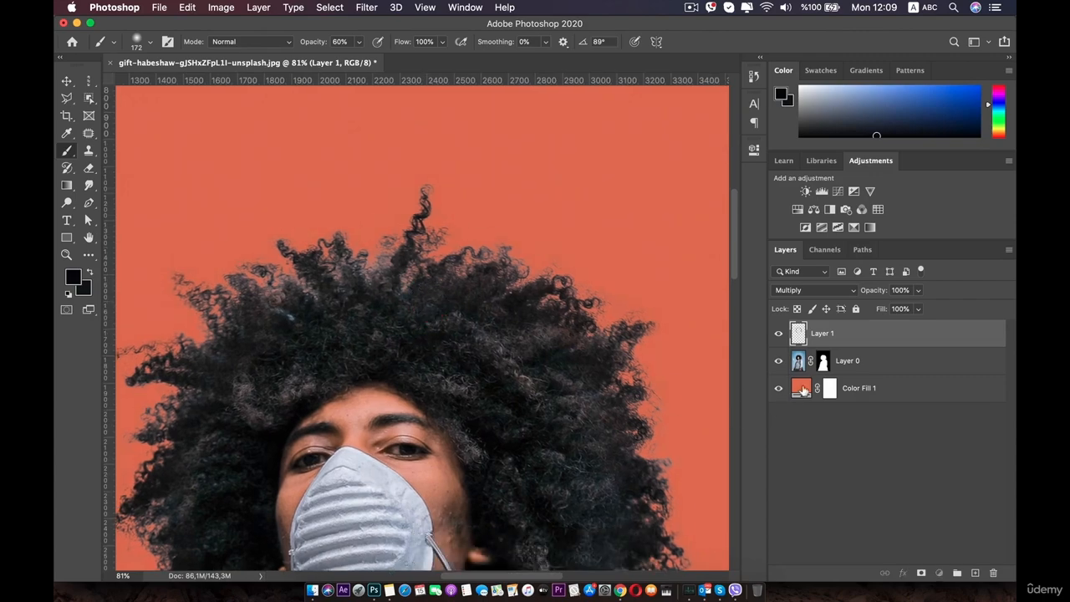
Change the background fill colour to turquoise (#53ded6) and check the hair edges against it.
{"action": "double_click", "coordinate": [801, 389]}
{"action": "left_click_drag", "start_coordinate": [854, 219], "coordinate": [844, 234]}
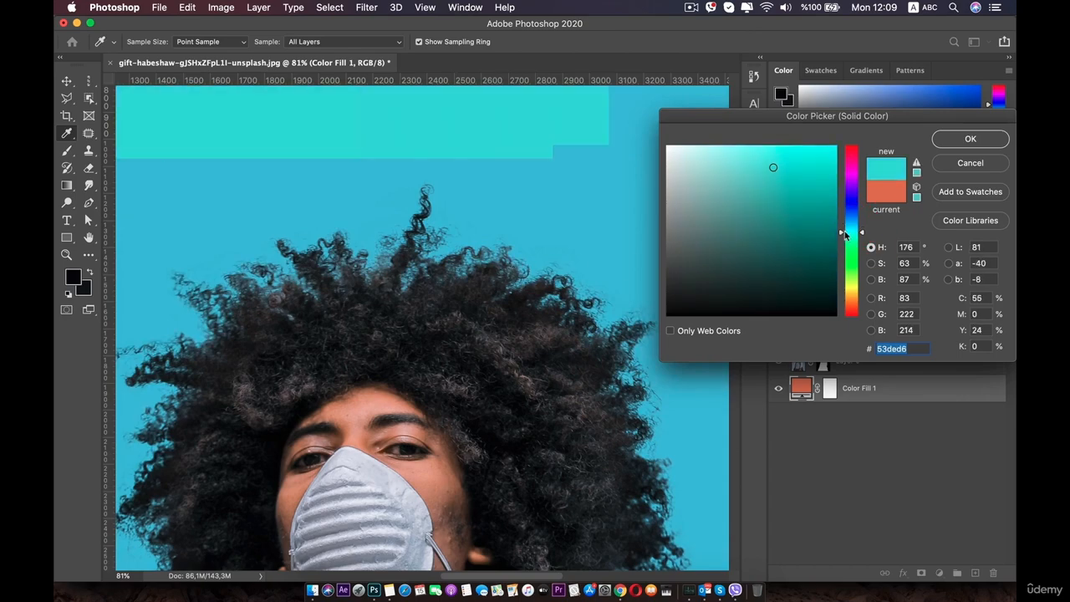
{"action": "left_click", "coordinate": [971, 138]}
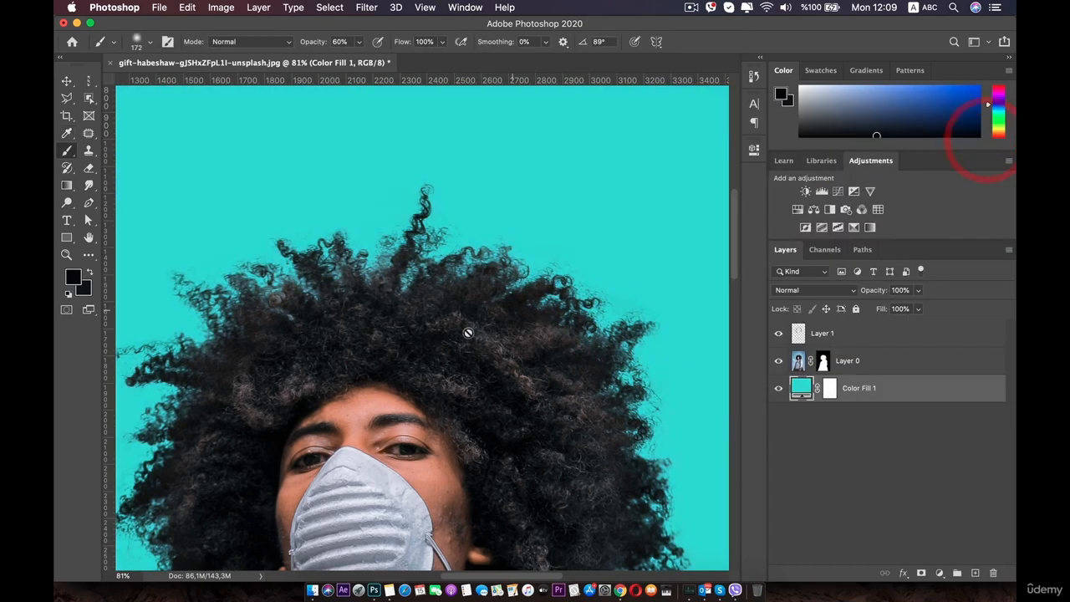
{"action": "scroll", "coordinate": [468, 330], "scroll_direction": "down", "scroll_amount": 5}
{"action": "scroll", "coordinate": [469, 331], "scroll_direction": "down", "scroll_amount": 3}
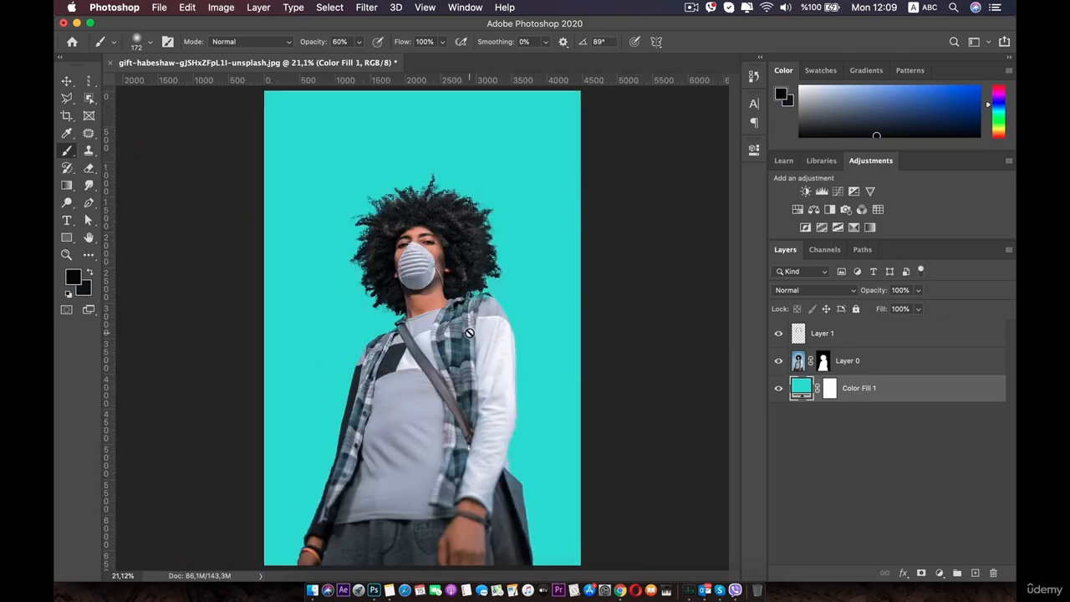
{"action": "scroll", "coordinate": [471, 337], "scroll_direction": "down", "scroll_amount": 3}
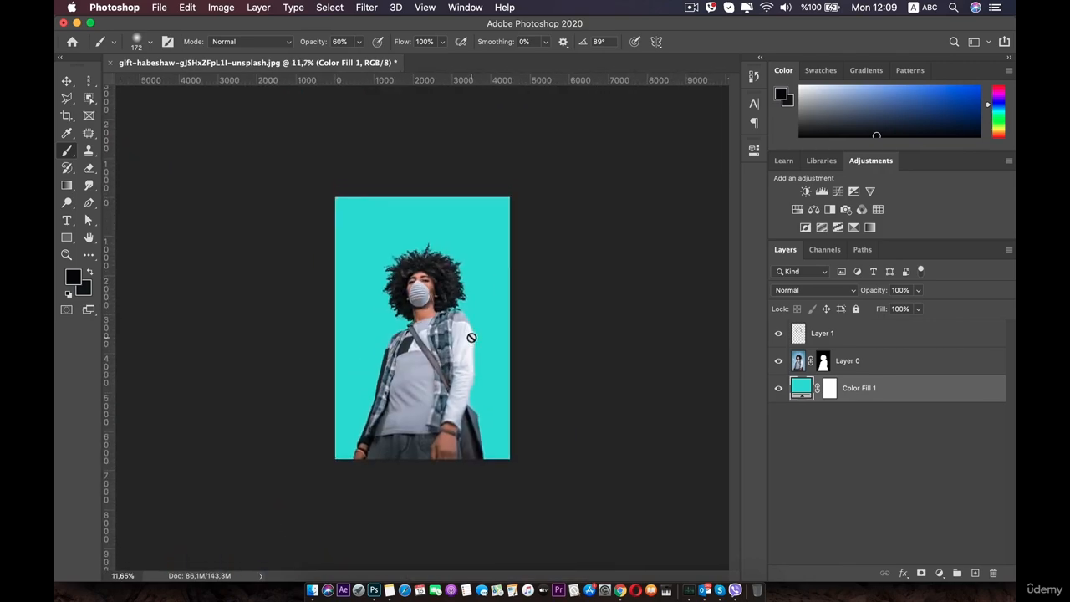
{"action": "scroll", "coordinate": [470, 337], "scroll_direction": "up", "scroll_amount": 4}
{"action": "scroll", "coordinate": [471, 338], "scroll_direction": "up", "scroll_amount": 4}
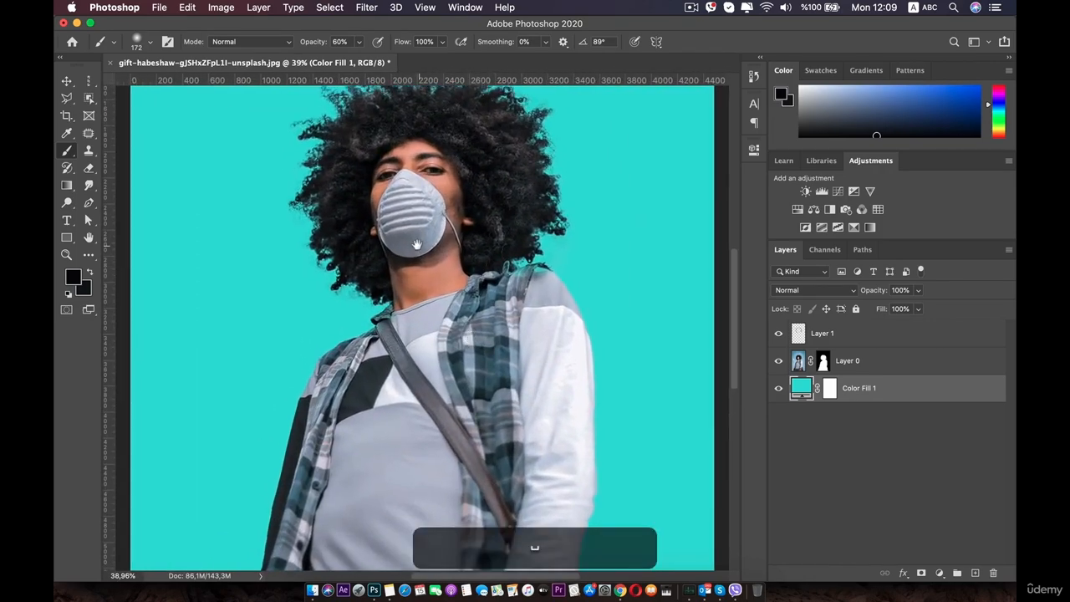
{"action": "left_click_drag", "start_coordinate": [415, 244], "coordinate": [418, 406]}
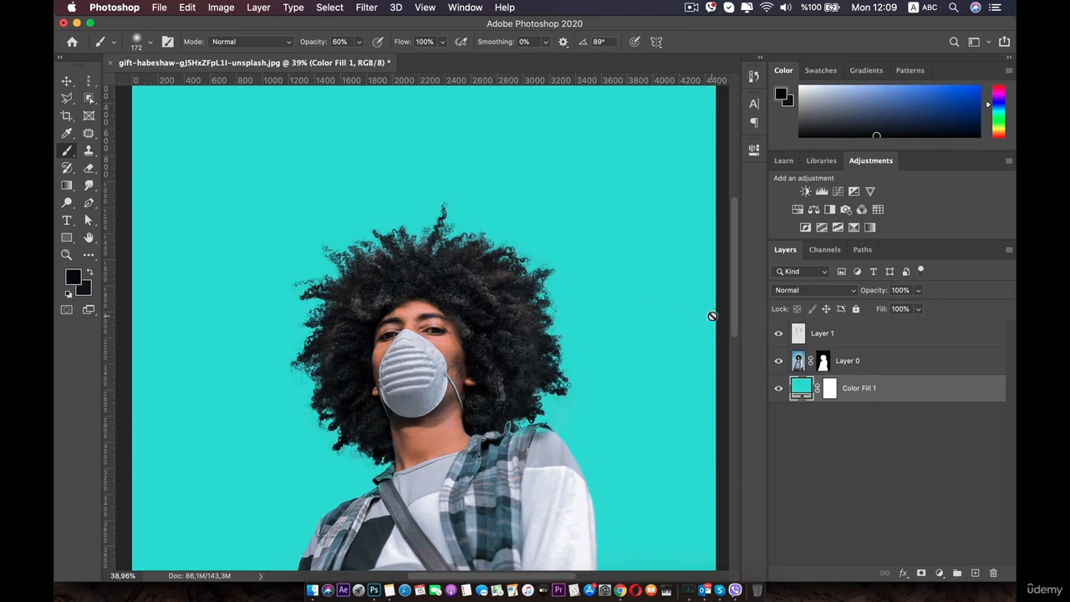
Change the background fill colour to a warm orange-yellow (#deae53) after trying purple.
{"action": "left_click", "coordinate": [813, 336]}
{"action": "left_click", "coordinate": [804, 382]}
{"action": "double_click", "coordinate": [801, 387]}
{"action": "left_click", "coordinate": [853, 189]}
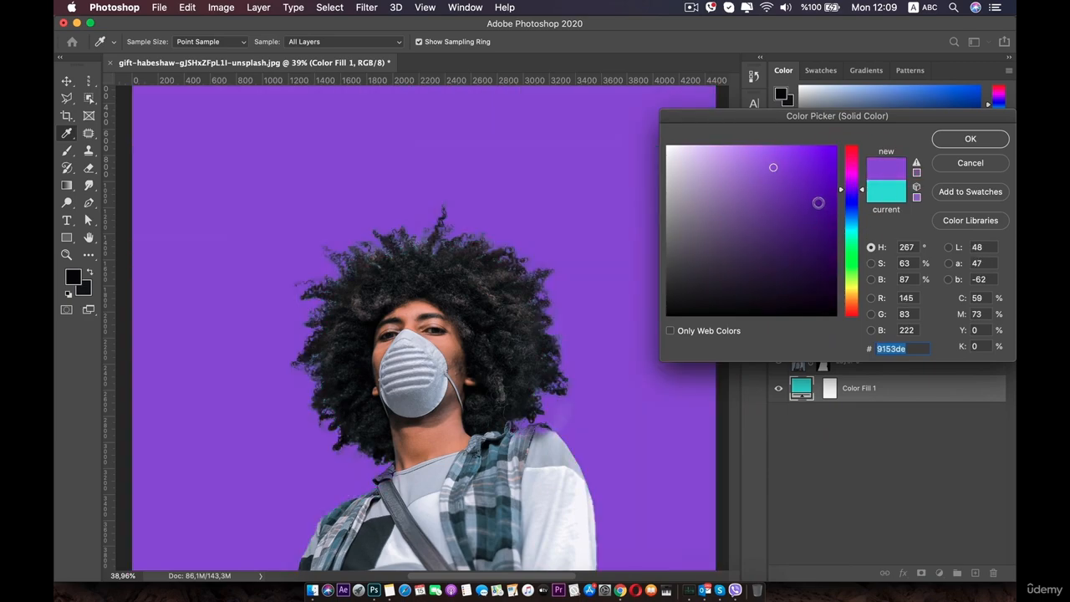
{"action": "left_click_drag", "start_coordinate": [850, 199], "coordinate": [861, 303]}
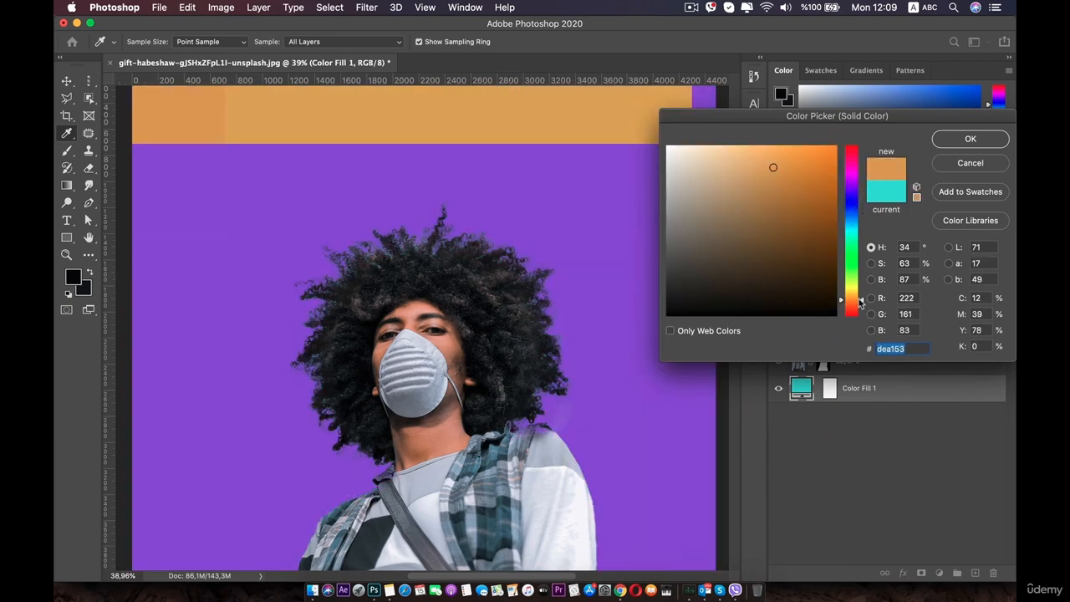
{"action": "left_click", "coordinate": [861, 299]}
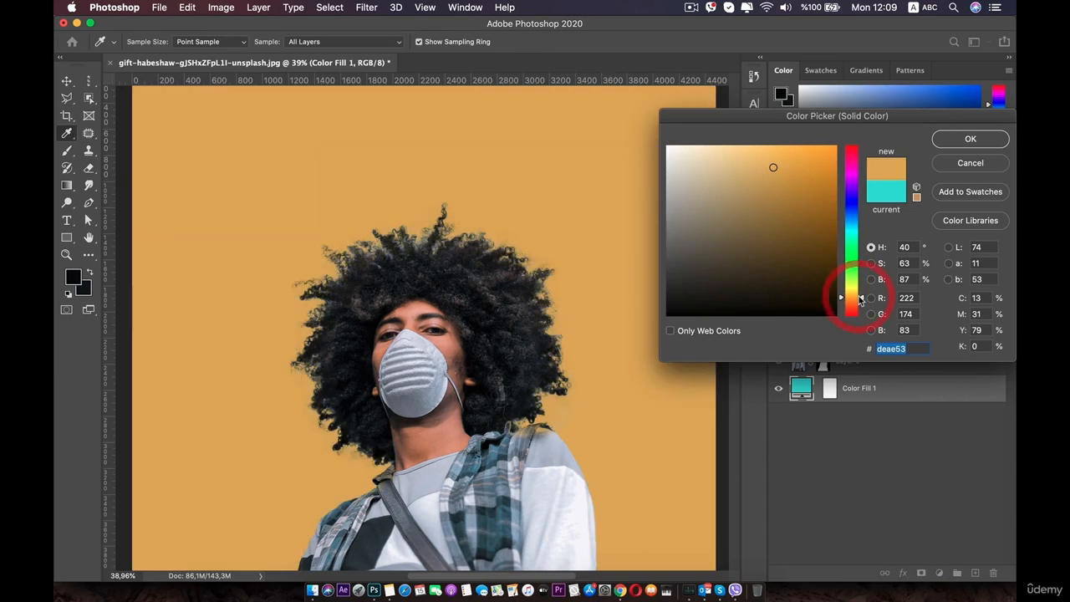
{"action": "left_click", "coordinate": [961, 141]}
Add a new layer at the top of the layer stack and name it light.
{"action": "left_click", "coordinate": [972, 573]}
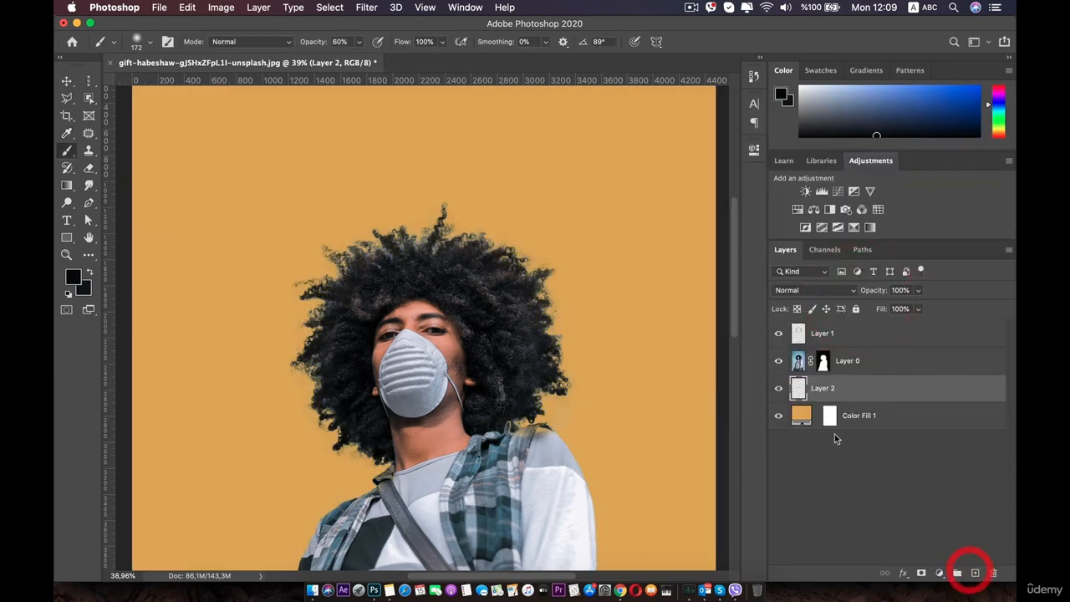
{"action": "left_click_drag", "start_coordinate": [812, 376], "coordinate": [829, 326]}
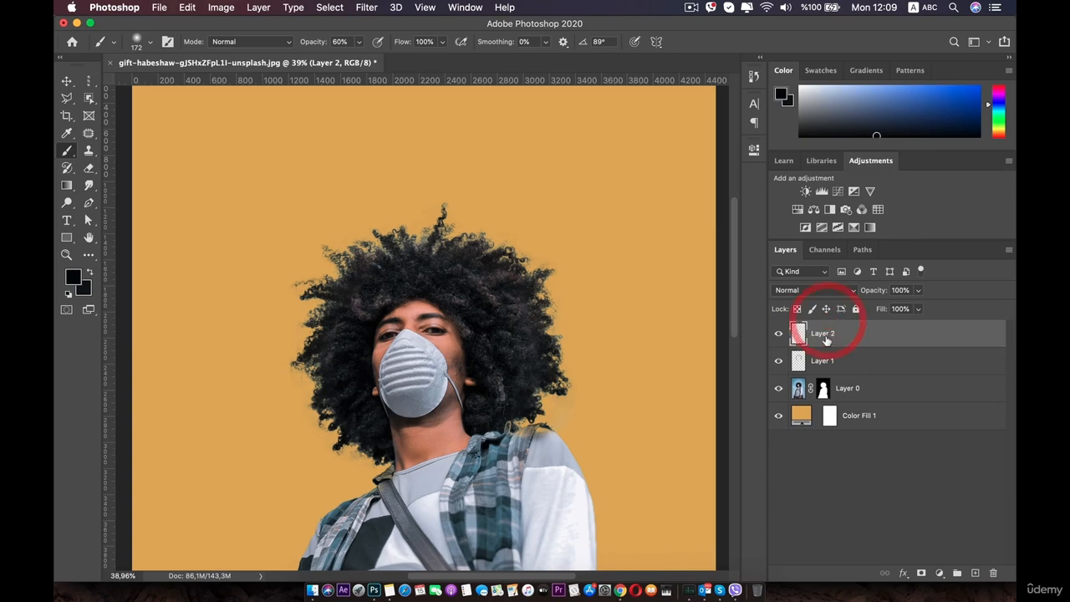
{"action": "type", "text": "light"}
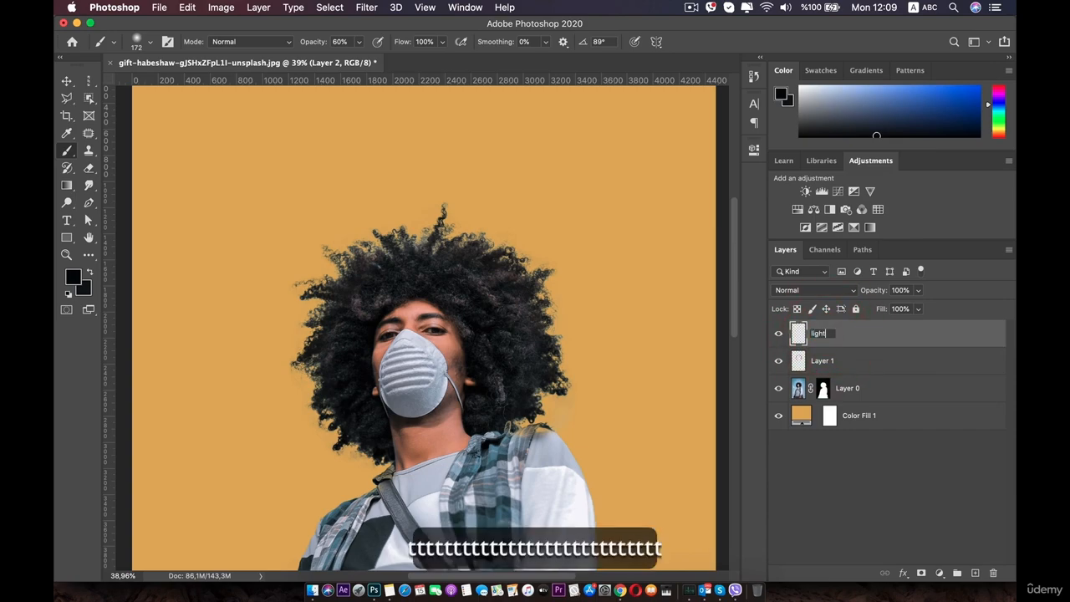
{"action": "key", "text": "Return"}
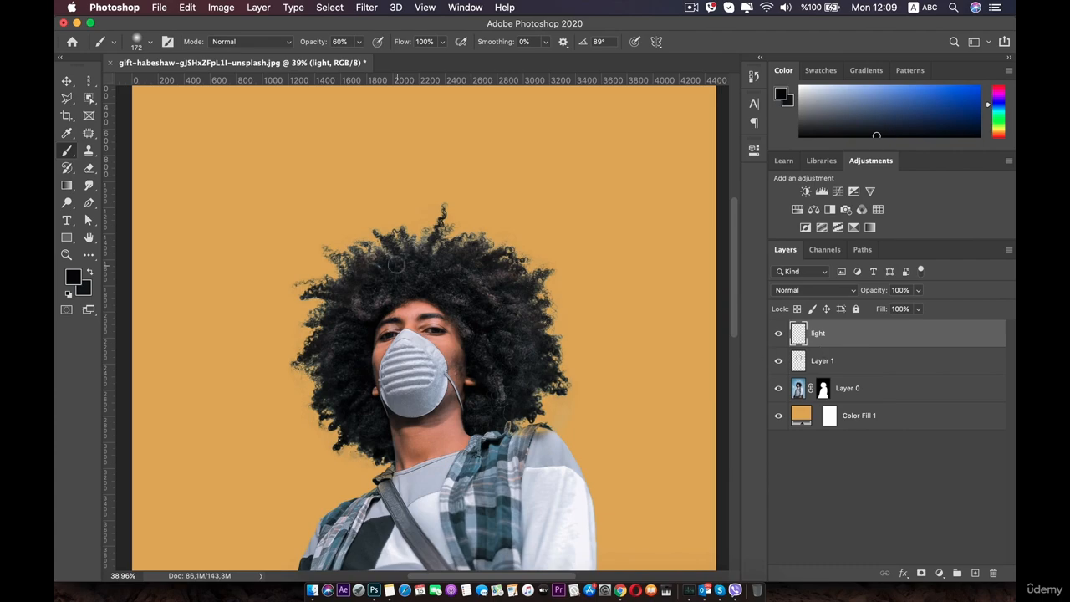
Set the light layer's blend mode to Screen and sample the orange background as the paint colour.
{"action": "scroll", "coordinate": [396, 265], "scroll_direction": "up", "scroll_amount": 5}
{"action": "left_click_drag", "start_coordinate": [435, 219], "coordinate": [447, 288]}
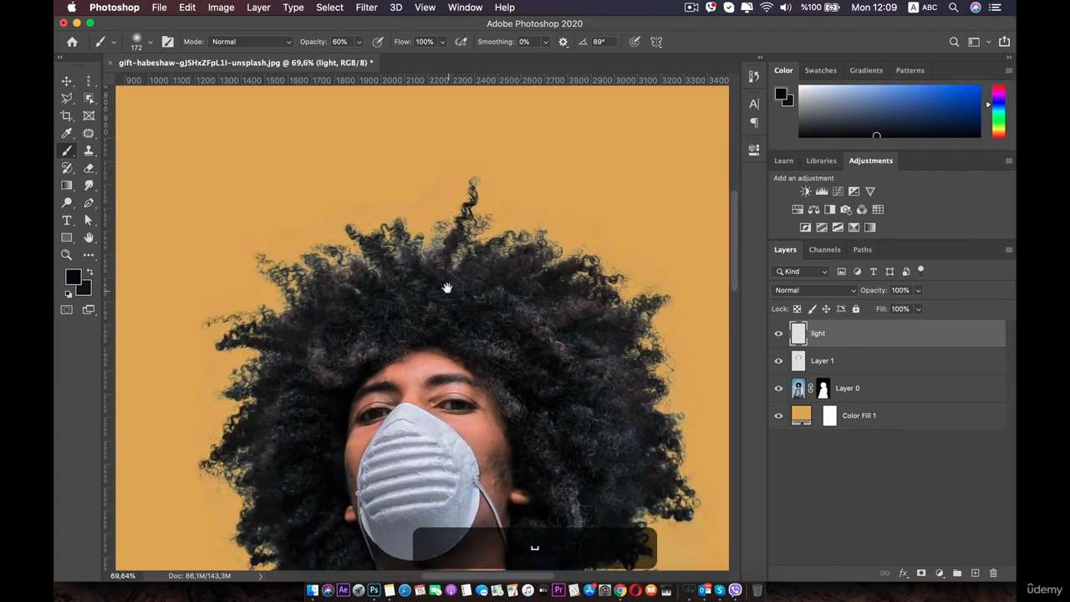
{"action": "left_click", "coordinate": [840, 290]}
{"action": "left_click", "coordinate": [796, 386]}
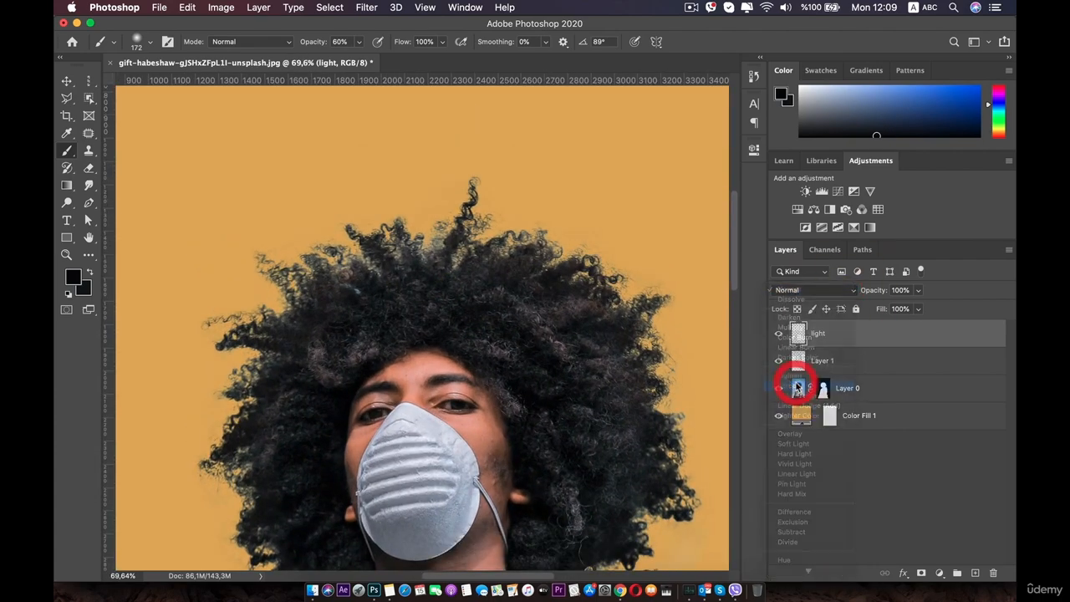
{"action": "key", "text": "i"}
{"action": "left_click", "coordinate": [632, 119]}
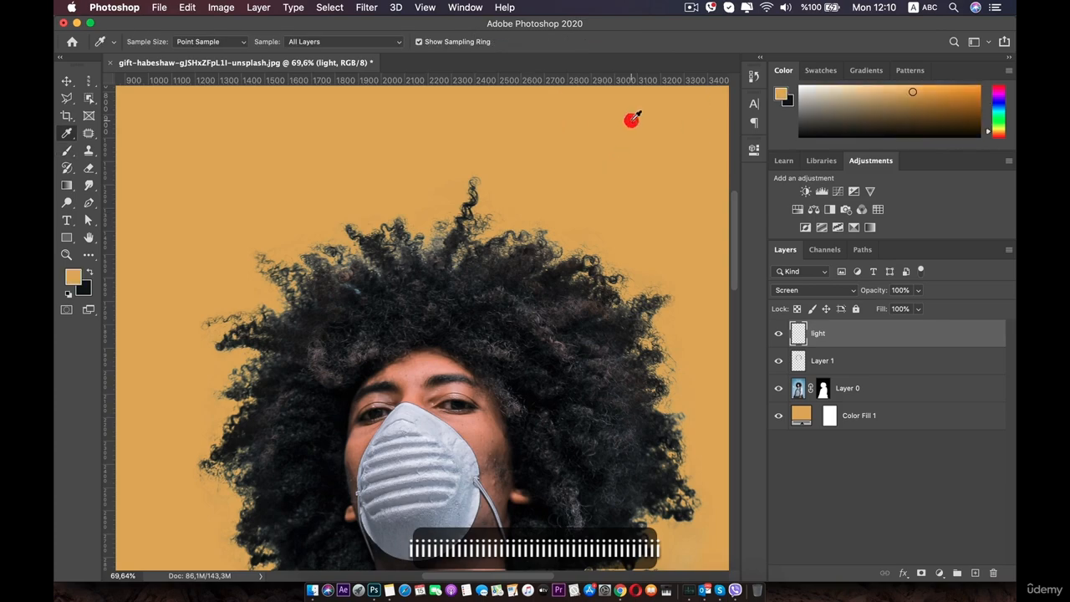
Try brushing the sampled orange just above the top of the hair and undo it.
{"action": "key", "text": "b"}
{"action": "left_click", "coordinate": [406, 203]}
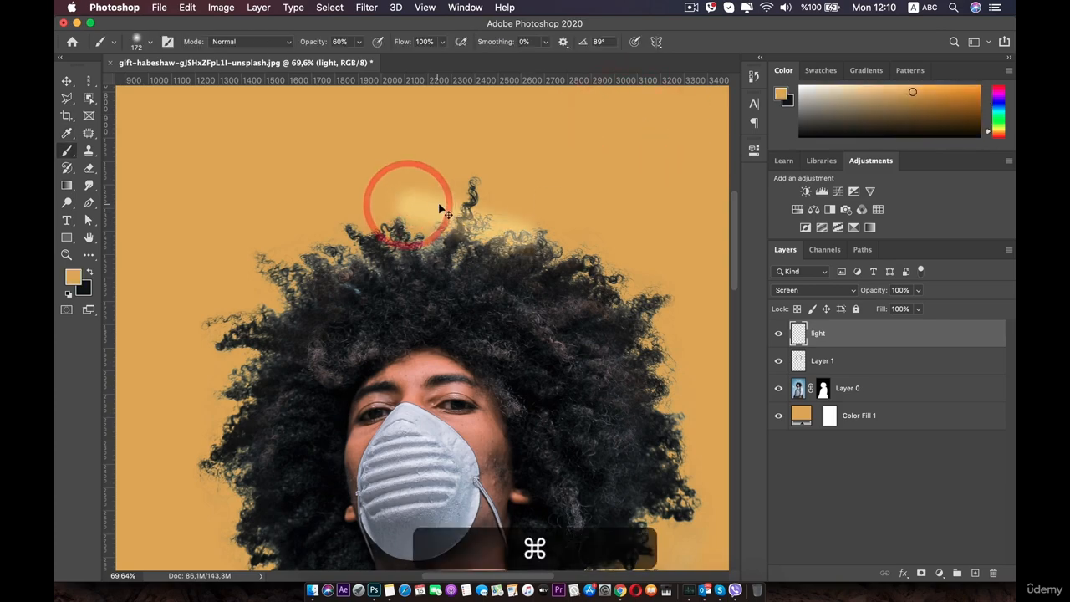
{"action": "key", "text": "super+z"}
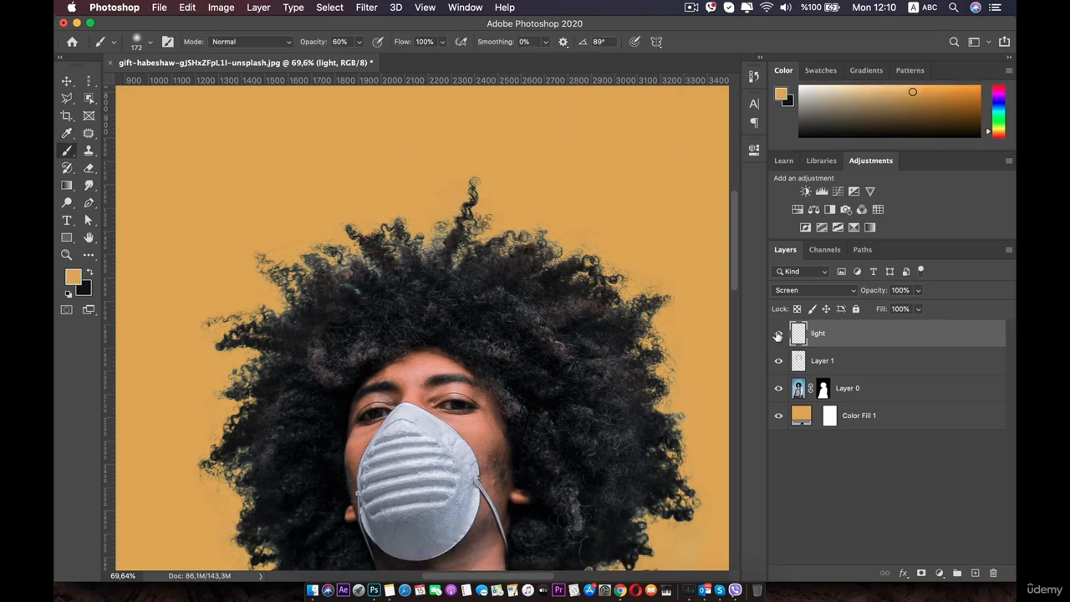
Move the light layer directly below Layer 1, and try clipping it to Layer 0 before undoing the clipping.
{"action": "left_click_drag", "start_coordinate": [831, 332], "coordinate": [828, 365]}
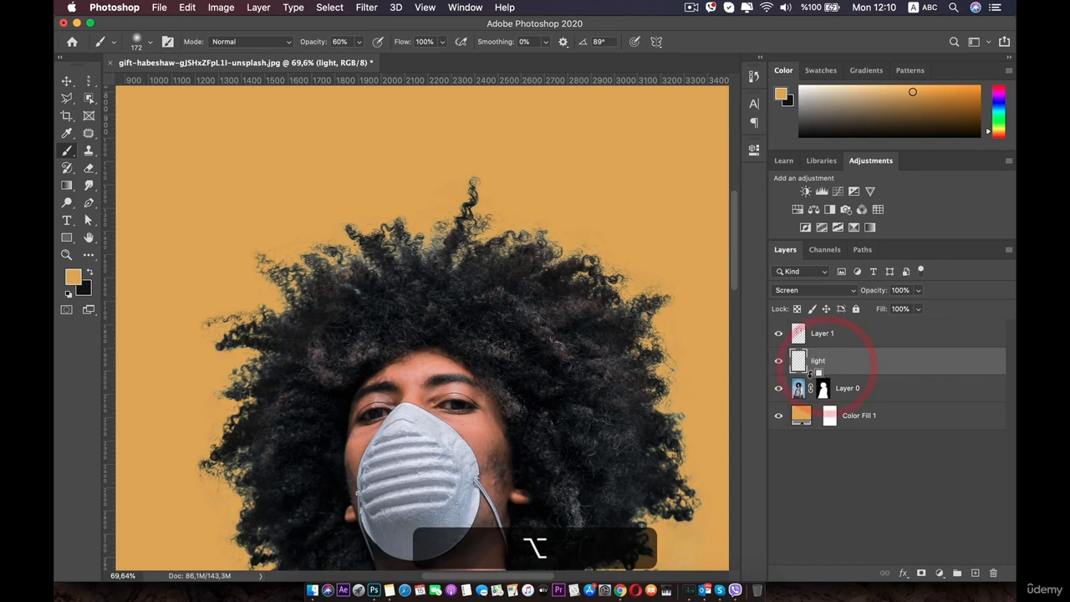
{"action": "left_click", "coordinate": [809, 376], "text": "alt"}
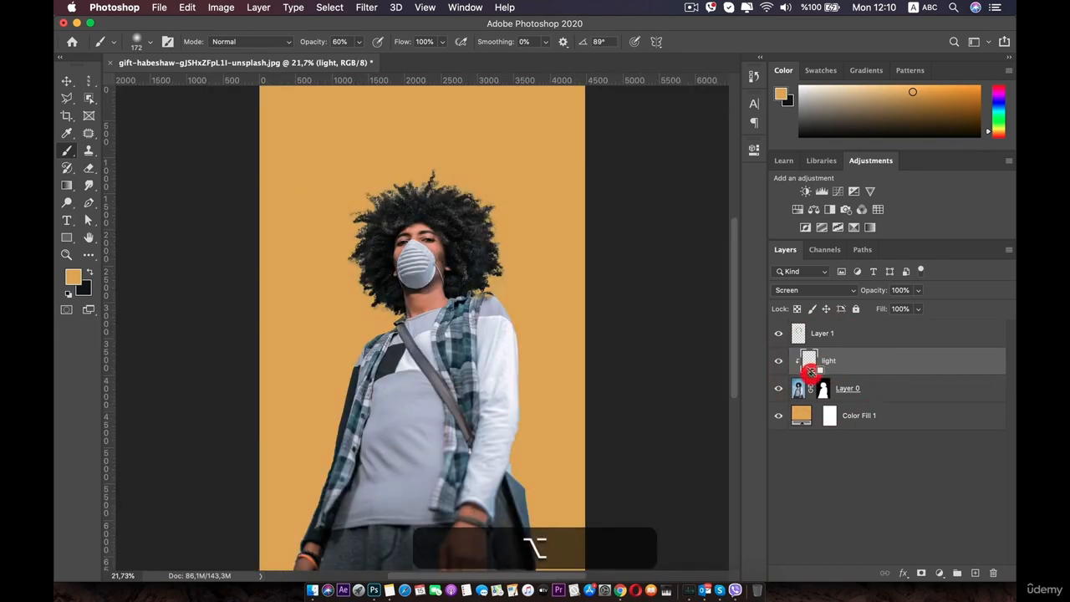
{"action": "scroll", "coordinate": [386, 184], "scroll_direction": "up", "scroll_amount": 3}
{"action": "left_click_drag", "start_coordinate": [401, 182], "coordinate": [421, 303]}
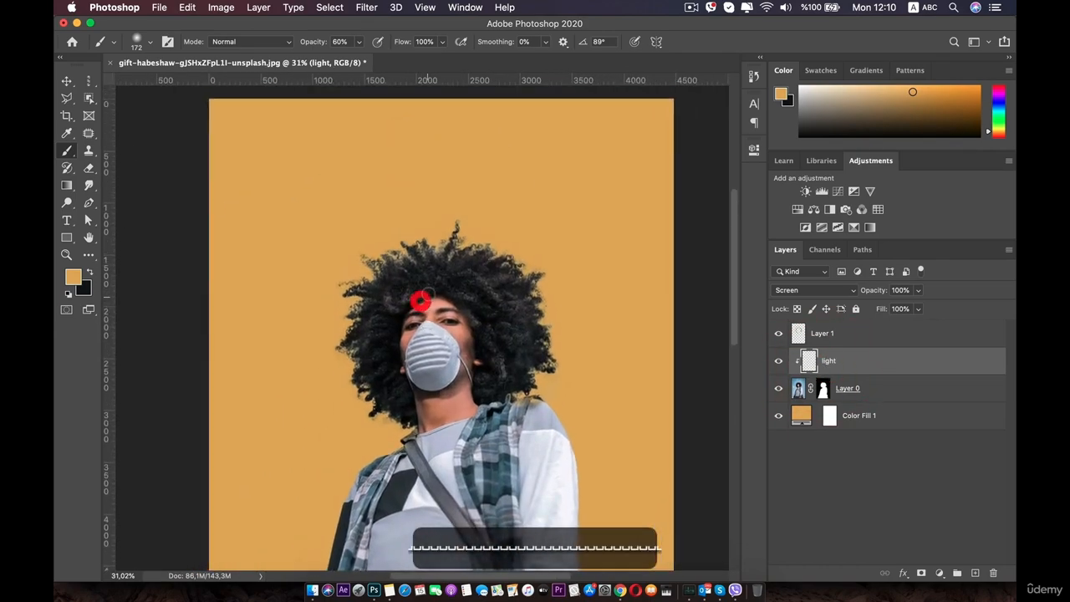
{"action": "scroll", "coordinate": [421, 303], "scroll_direction": "up", "scroll_amount": 5}
{"action": "scroll", "coordinate": [425, 248], "scroll_direction": "up", "scroll_amount": 1}
{"action": "left_click_drag", "start_coordinate": [422, 225], "coordinate": [420, 257]}
{"action": "key", "text": "super+z"}
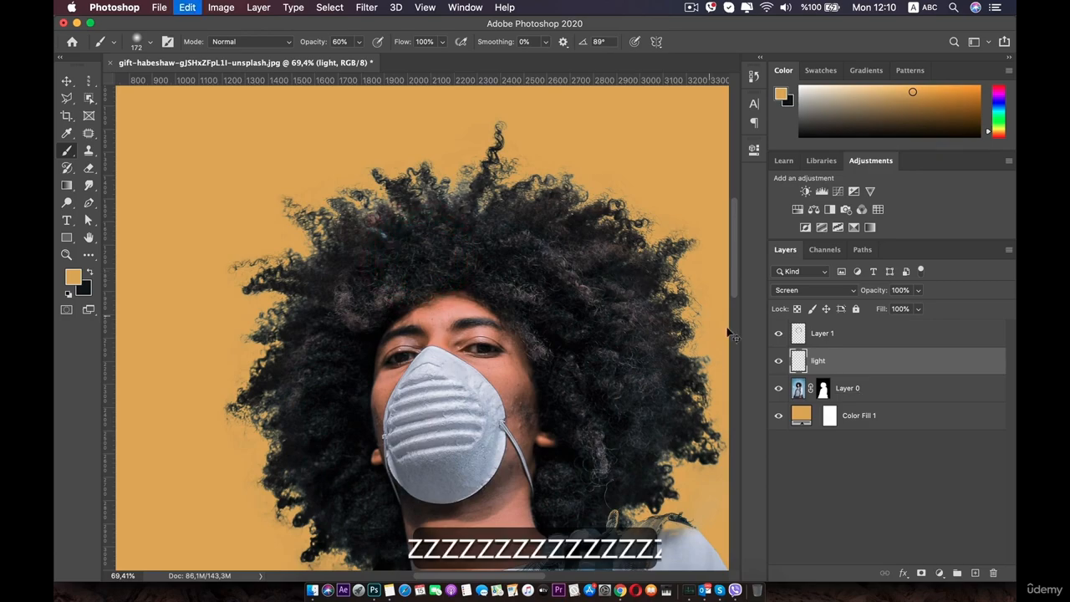
Check Layer 0's mask, load it as a selection, and make the light layer active.
{"action": "left_click", "coordinate": [826, 398], "text": "alt"}
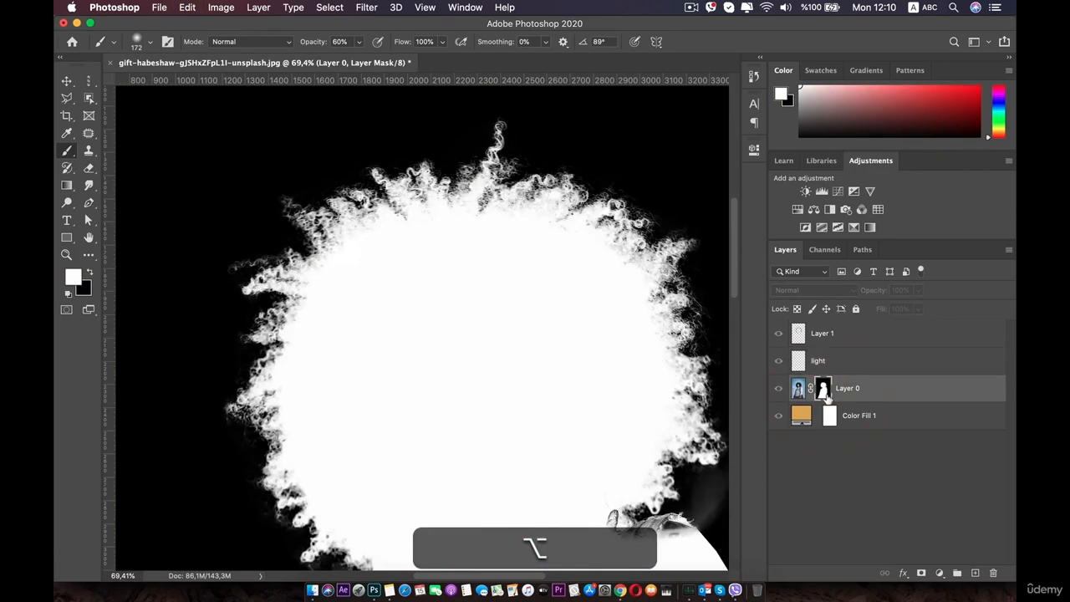
{"action": "left_click", "coordinate": [826, 398], "text": "alt"}
{"action": "left_click", "coordinate": [825, 398], "text": "super"}
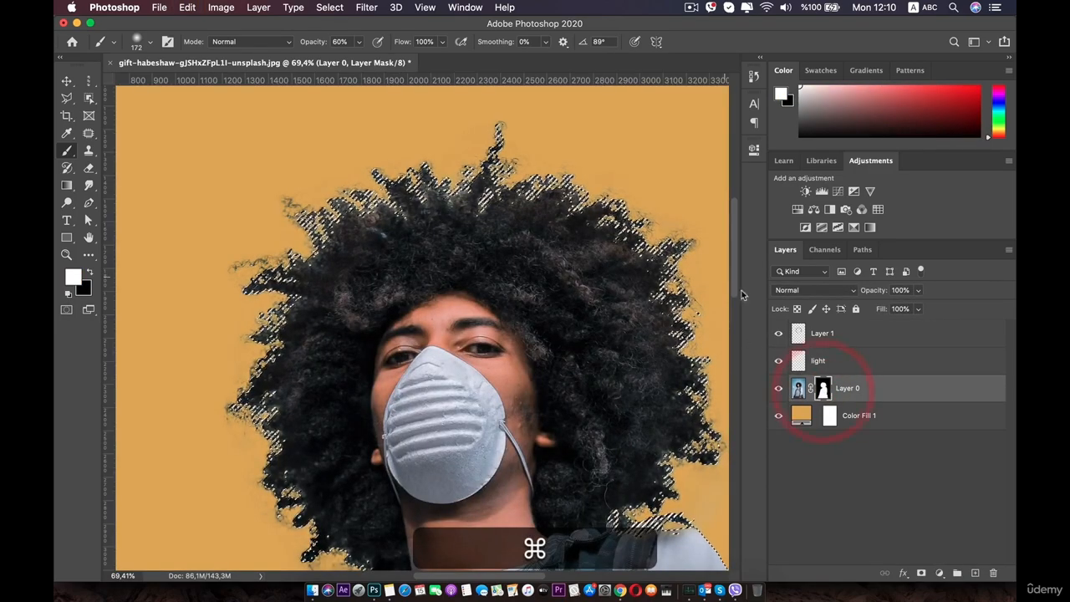
{"action": "left_click", "coordinate": [823, 361]}
Enlarge the soft brush to 412 px at 27% opacity and paint orange over the upper hair edge.
{"action": "left_click", "coordinate": [477, 193]}
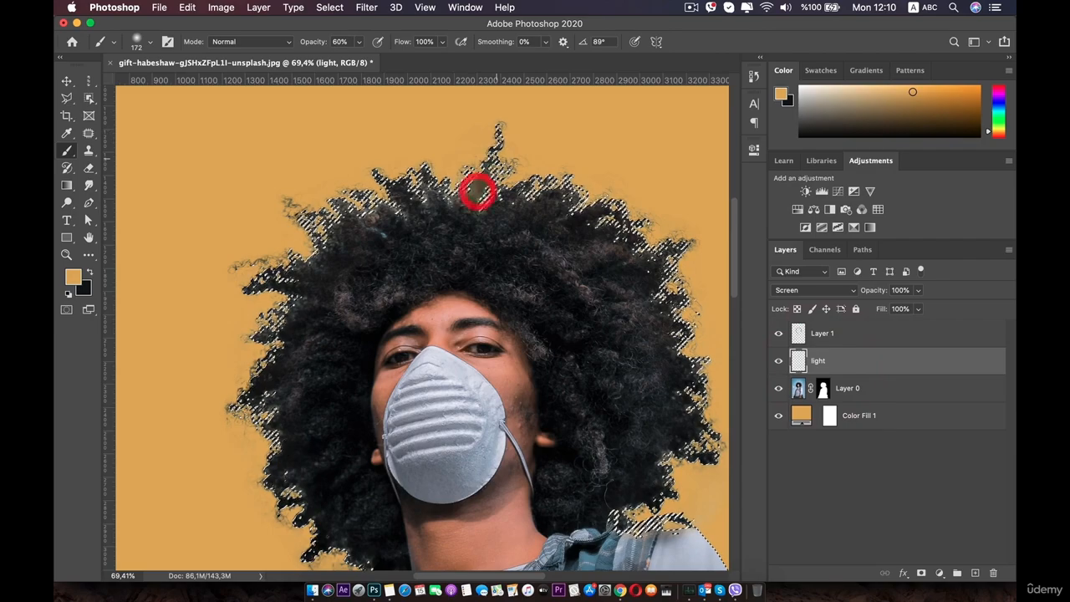
{"action": "key", "text": "super+z"}
{"action": "right_click", "coordinate": [477, 192]}
{"action": "left_click_drag", "start_coordinate": [606, 227], "coordinate": [612, 228]}
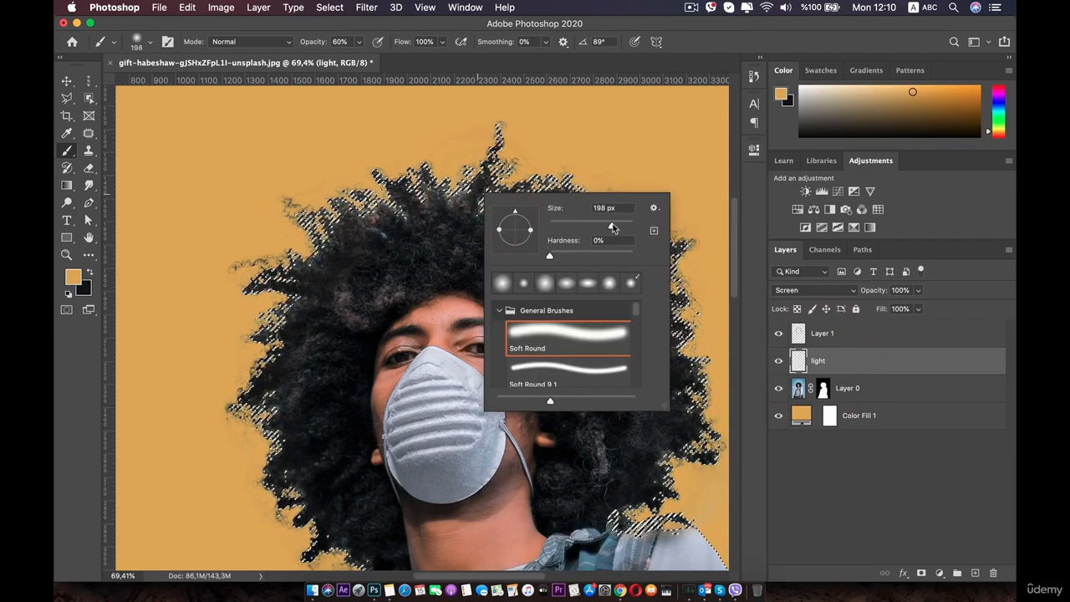
{"action": "left_click_drag", "start_coordinate": [359, 41], "coordinate": [338, 60]}
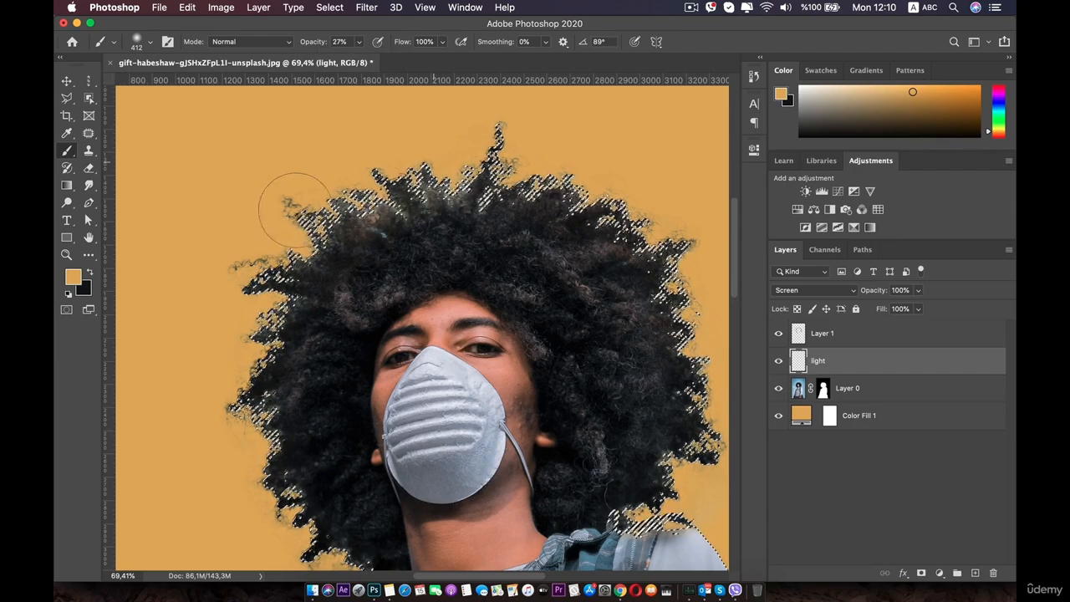
Undo the orange brush strokes on the upper hair edge.
{"action": "key", "text": "super+z"}
{"action": "key", "text": "super+z"}
{"action": "key", "text": "super+z"}
{"action": "key", "text": "super+z"}
{"action": "key", "text": "super+z"}
{"action": "key", "text": "super+z"}
{"action": "key", "text": "super+z"}
{"action": "key", "text": "super+z"}
{"action": "key", "text": "super+z"}
{"action": "key", "text": "super+z"}
{"action": "key", "text": "super+z"}
{"action": "key", "text": "super+z"}
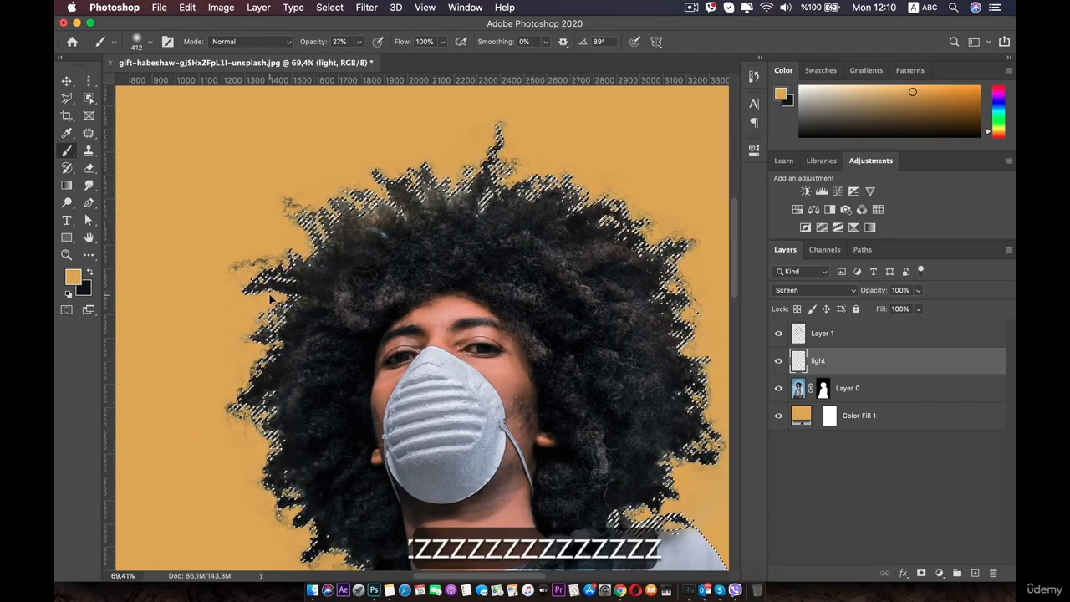
Set the brush opacity to 2% and paint faint orange light around the selected hair edges.
{"action": "right_click", "coordinate": [353, 259]}
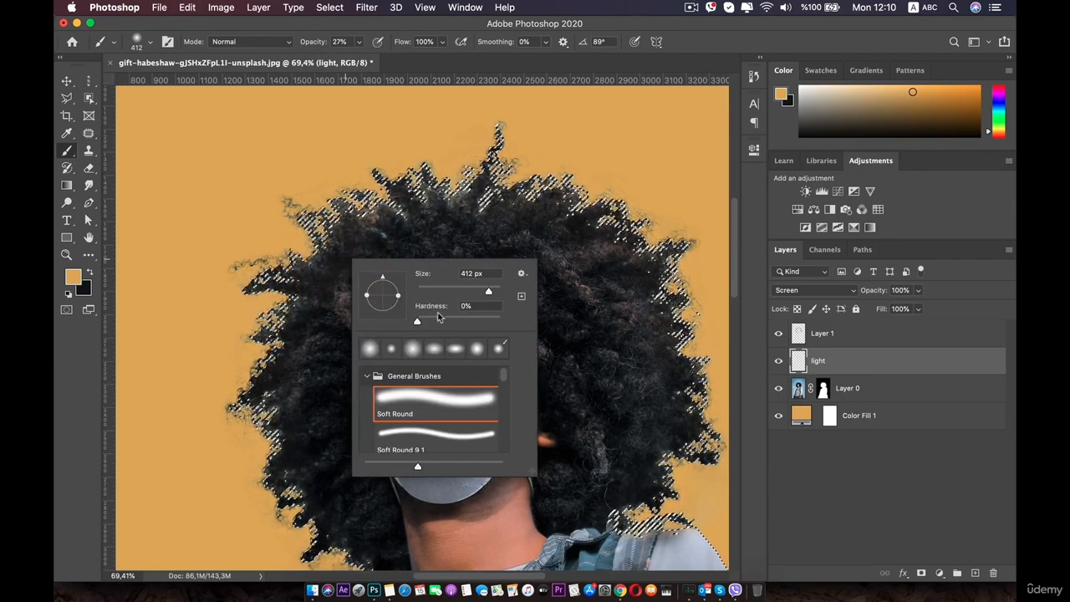
{"action": "left_click", "coordinate": [359, 41]}
{"action": "left_click_drag", "start_coordinate": [358, 41], "coordinate": [344, 72]}
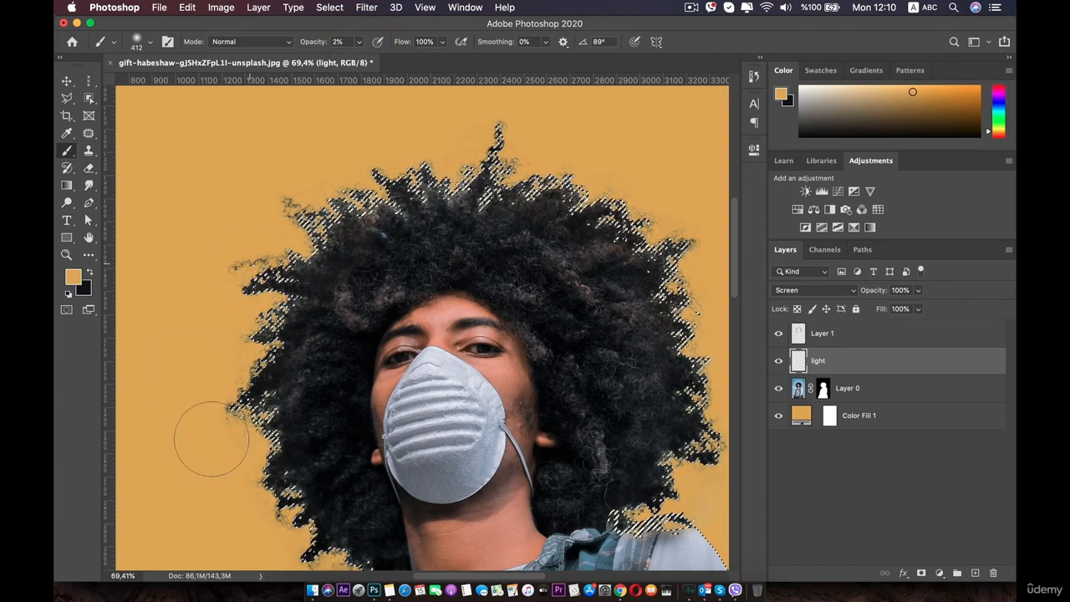
{"action": "scroll", "coordinate": [255, 468], "scroll_direction": "down", "scroll_amount": 3}
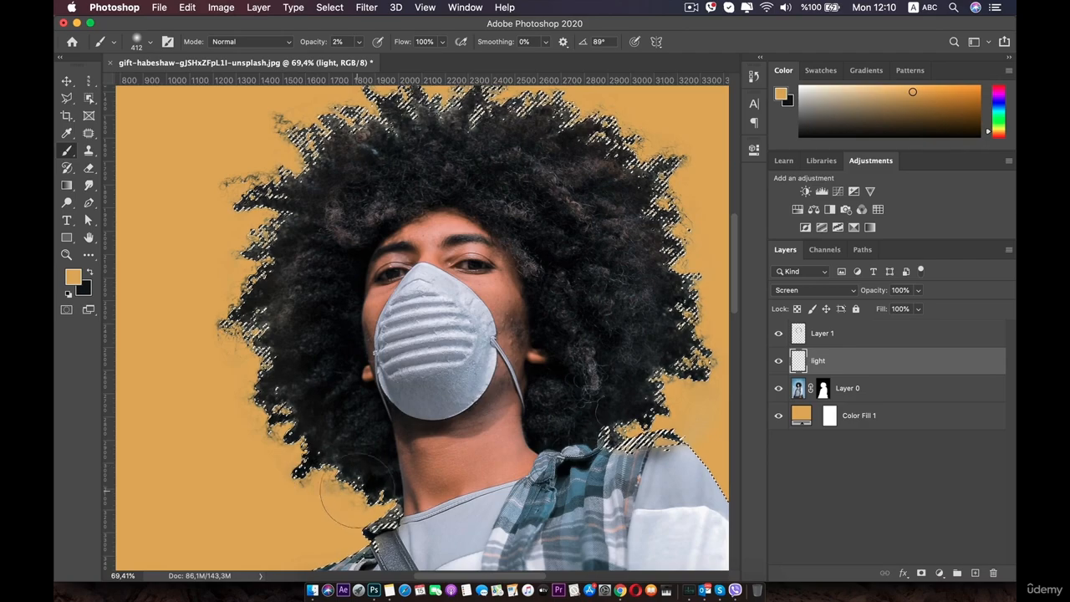
{"action": "scroll", "coordinate": [182, 167], "scroll_direction": "up", "scroll_amount": 3}
{"action": "scroll", "coordinate": [182, 167], "scroll_direction": "right", "scroll_amount": 4}
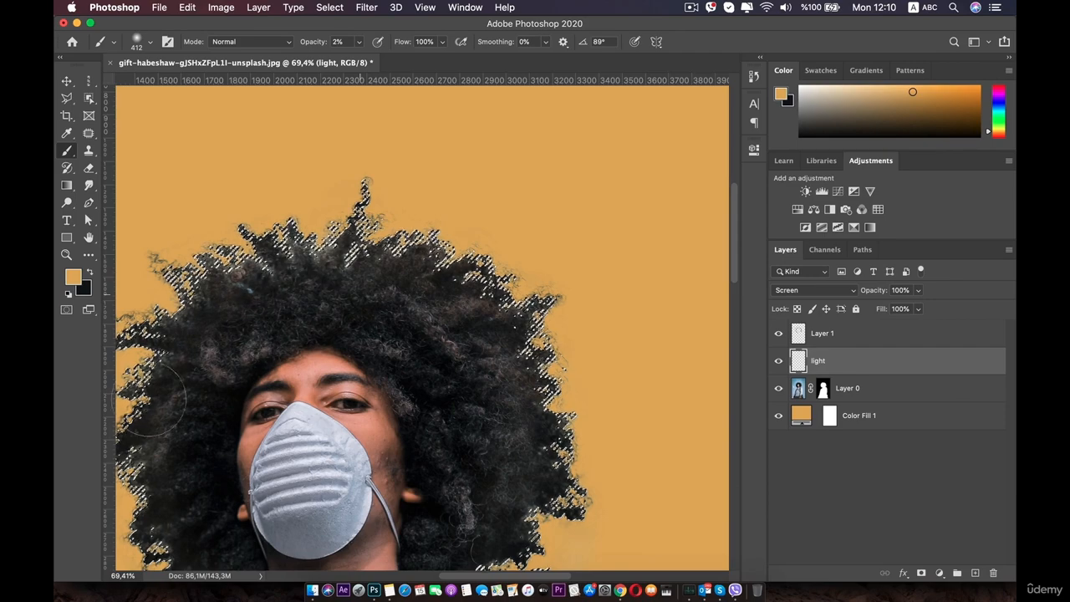
Try the Multiply blend mode on the light layer, and clear the selection to compare the hair with the layer off and on.
{"action": "left_click", "coordinate": [849, 292]}
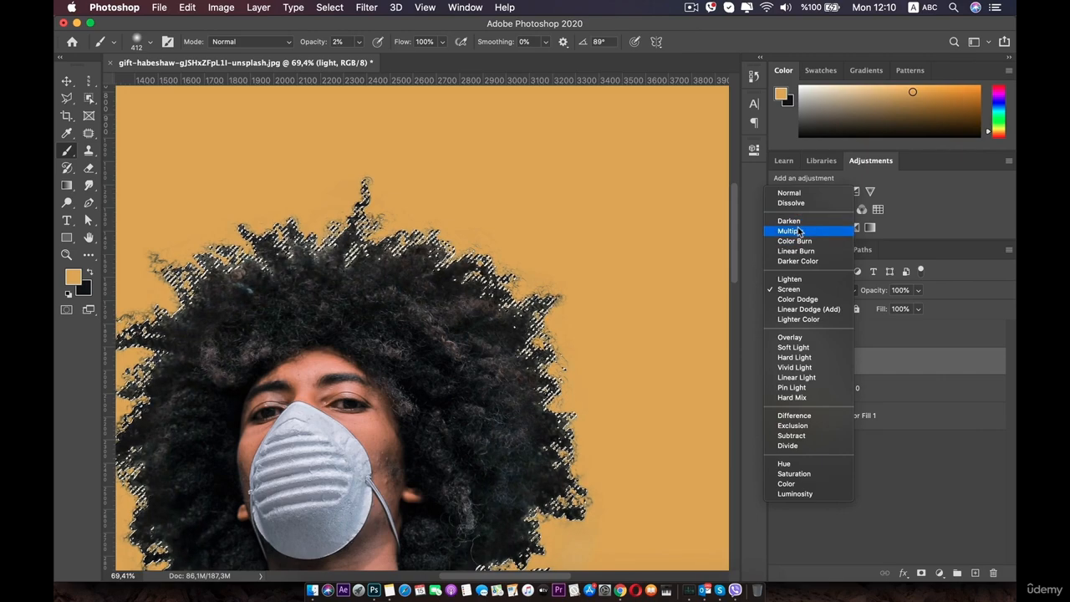
{"action": "left_click", "coordinate": [798, 230]}
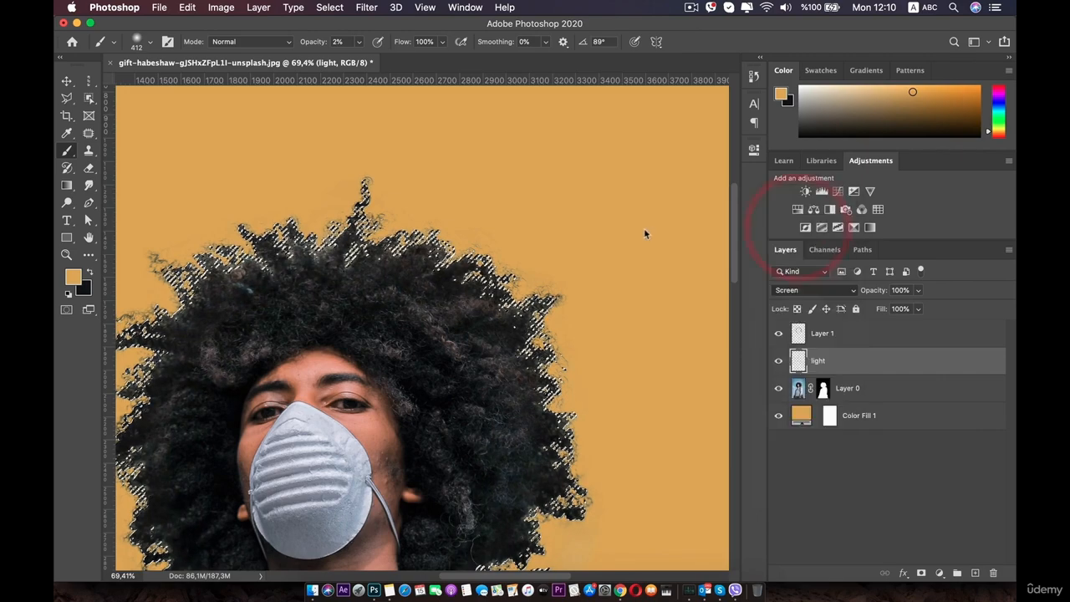
{"action": "key", "text": "super+d"}
{"action": "scroll", "coordinate": [643, 229], "scroll_direction": "down", "scroll_amount": 5}
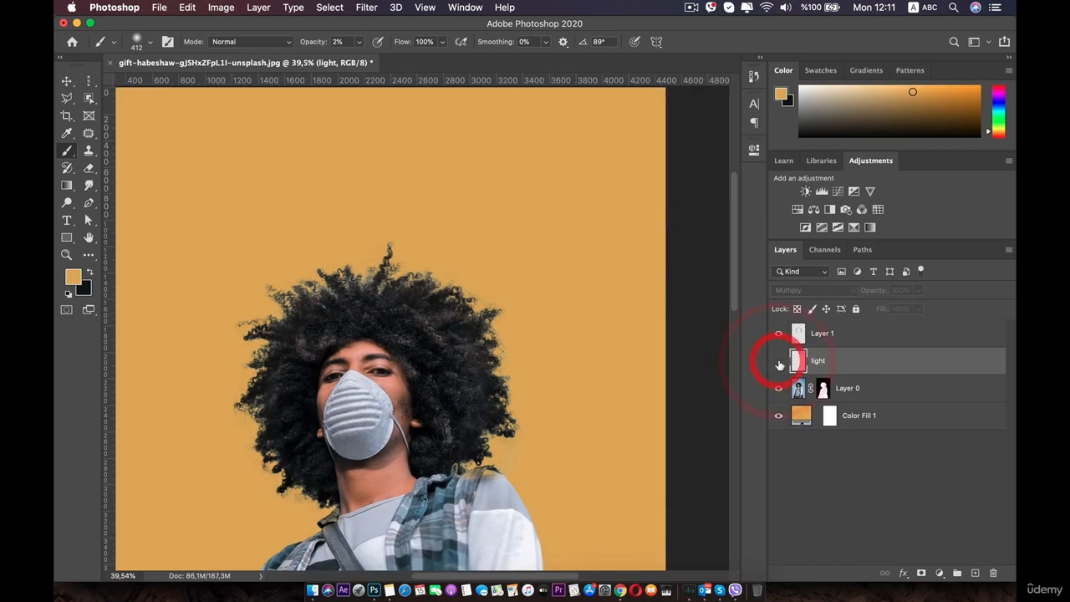
{"action": "left_click", "coordinate": [778, 363]}
Set the light layer's blend mode back to Screen and toggle its visibility to compare the hair edges.
{"action": "left_click", "coordinate": [833, 294]}
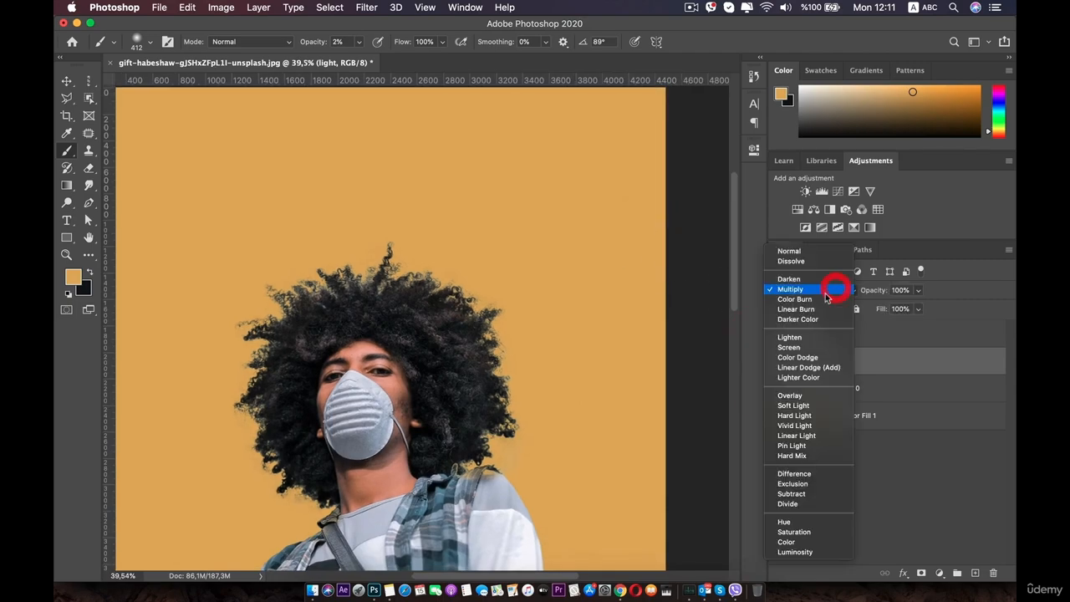
{"action": "left_click", "coordinate": [787, 347]}
{"action": "left_click", "coordinate": [779, 361]}
{"action": "left_click", "coordinate": [779, 362]}
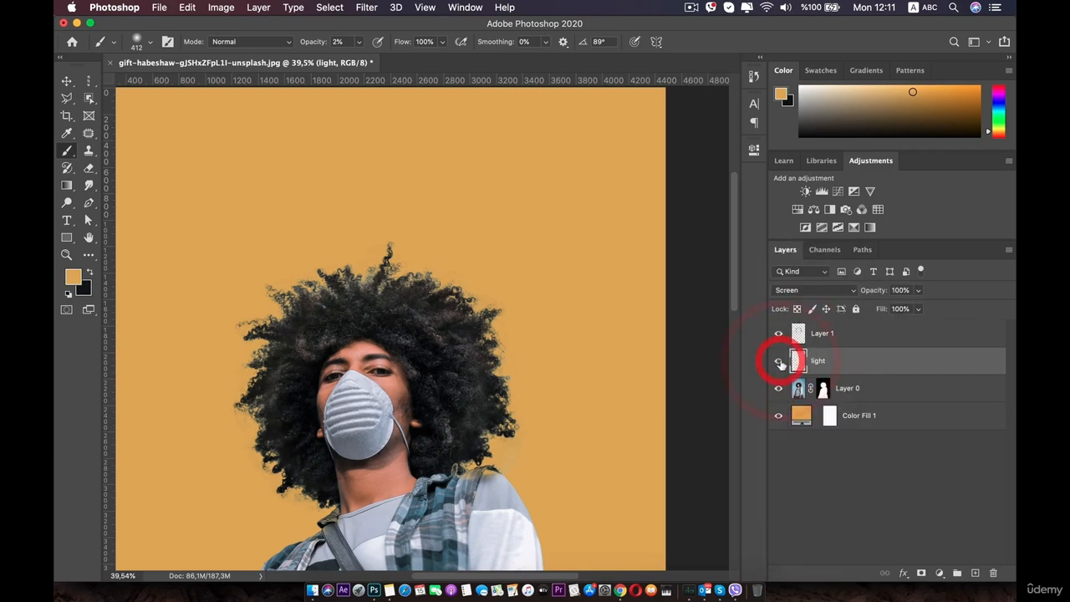
{"action": "left_click", "coordinate": [778, 361]}
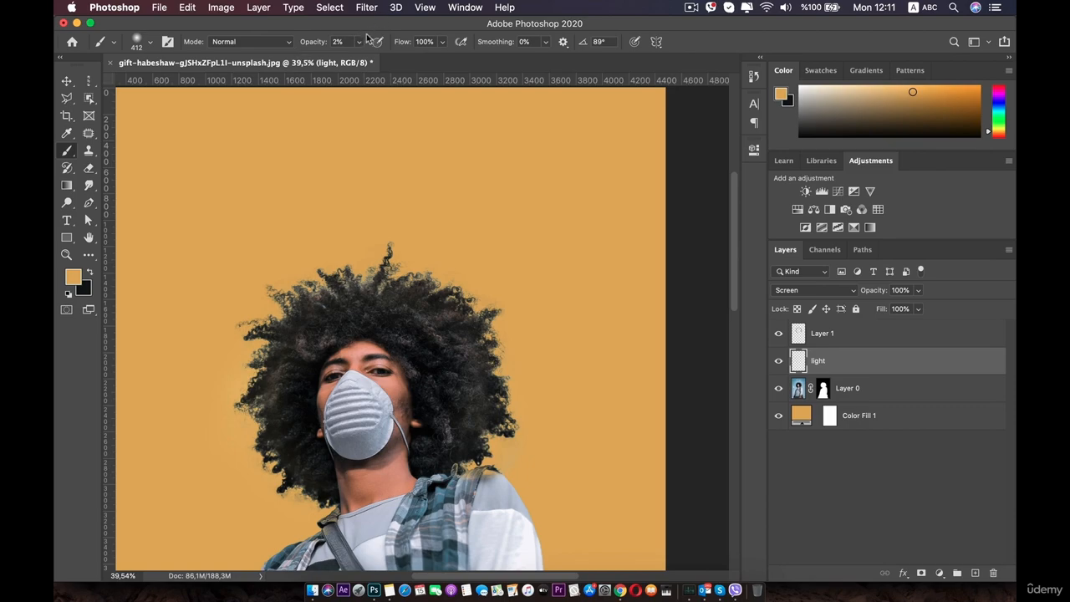
Raise the brush opacity to 17%, try painting an orange glow around the hair's outer edge, and undo the strokes.
{"action": "left_click_drag", "start_coordinate": [359, 41], "coordinate": [368, 61]}
{"action": "mouse_move", "coordinate": [259, 310]}
{"action": "left_mouse_down"}
{"action": "mouse_move", "coordinate": [230, 404]}
{"action": "mouse_move", "coordinate": [260, 476]}
{"action": "mouse_move", "coordinate": [284, 469]}
{"action": "mouse_move", "coordinate": [303, 502]}
{"action": "mouse_move", "coordinate": [259, 323]}
{"action": "left_mouse_up"}
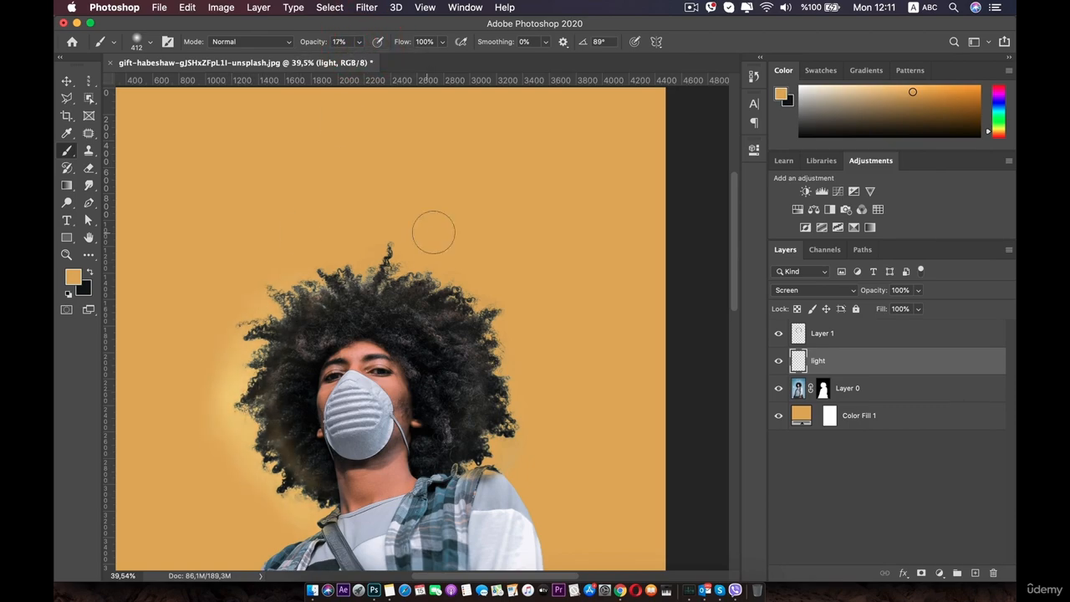
{"action": "key", "text": "super+z"}
{"action": "key", "text": "super+z"}
{"action": "key", "text": "super+z"}
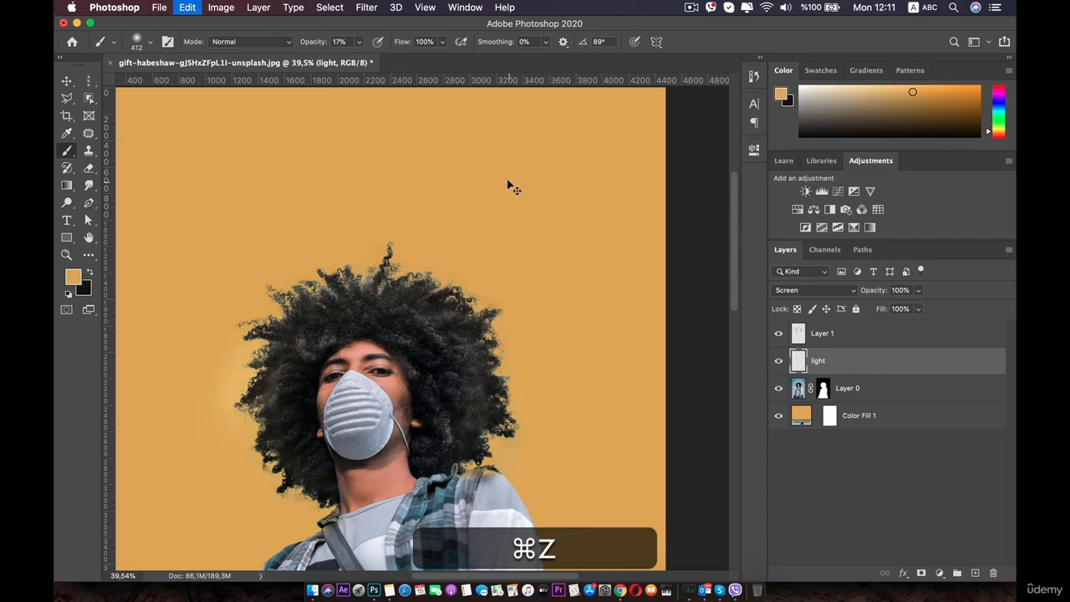
{"action": "key", "text": "super+z"}
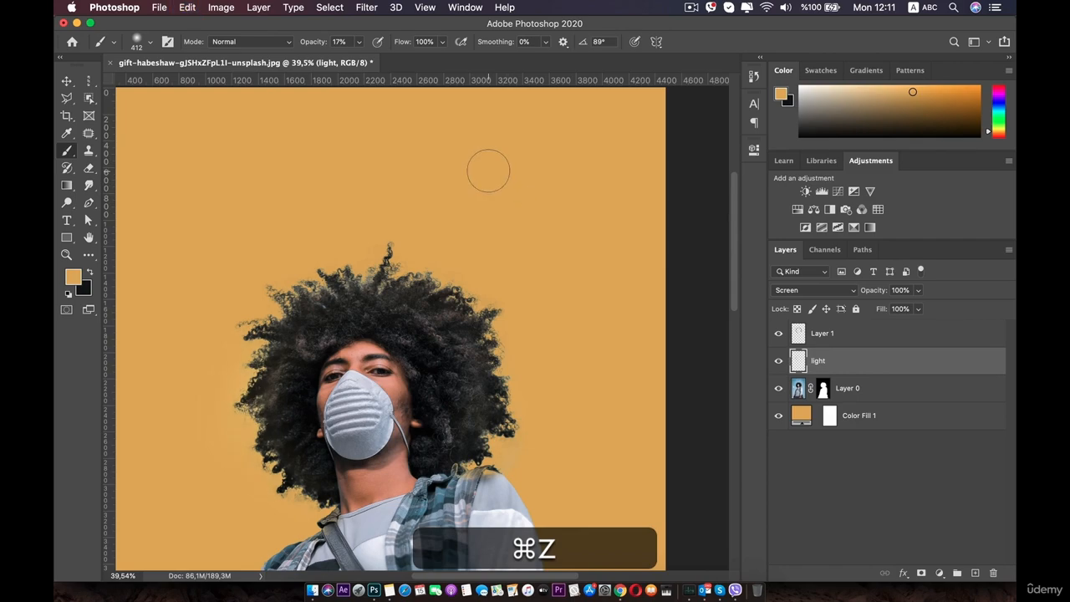
Bring more of the figure into view and activate the Move tool.
{"action": "scroll", "coordinate": [488, 171], "scroll_direction": "down", "scroll_amount": 5}
{"action": "left_click", "coordinate": [66, 80]}
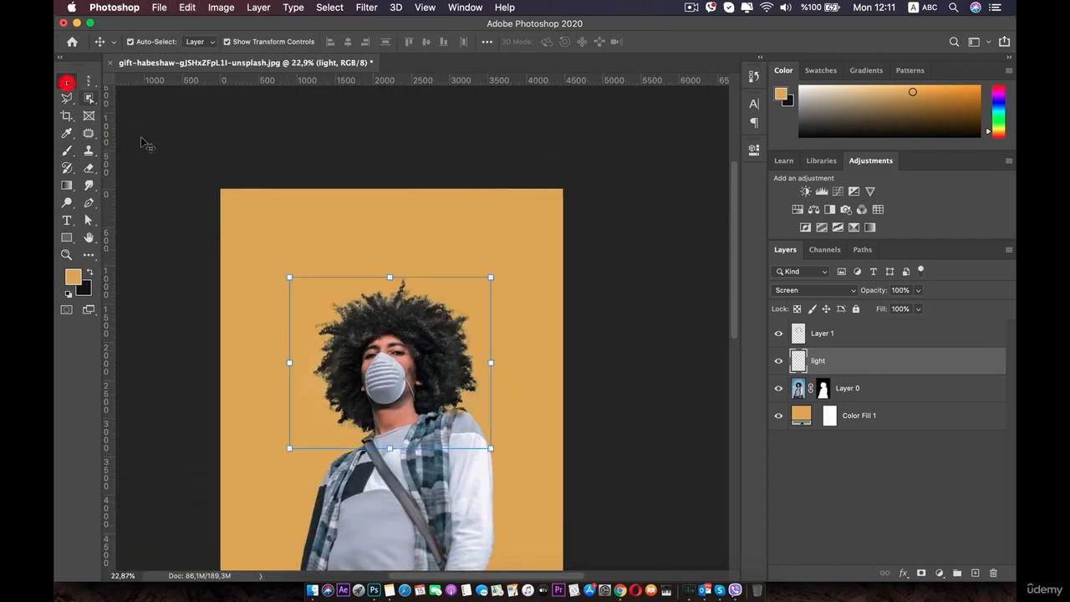